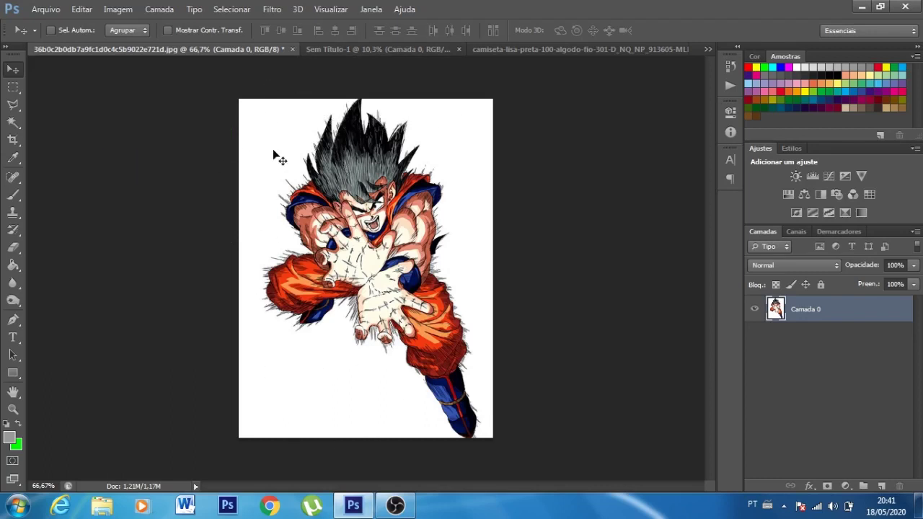
Step: Switch to the 'Sem Título-1' document showing Goku over grey kanji on black
click(371, 51)
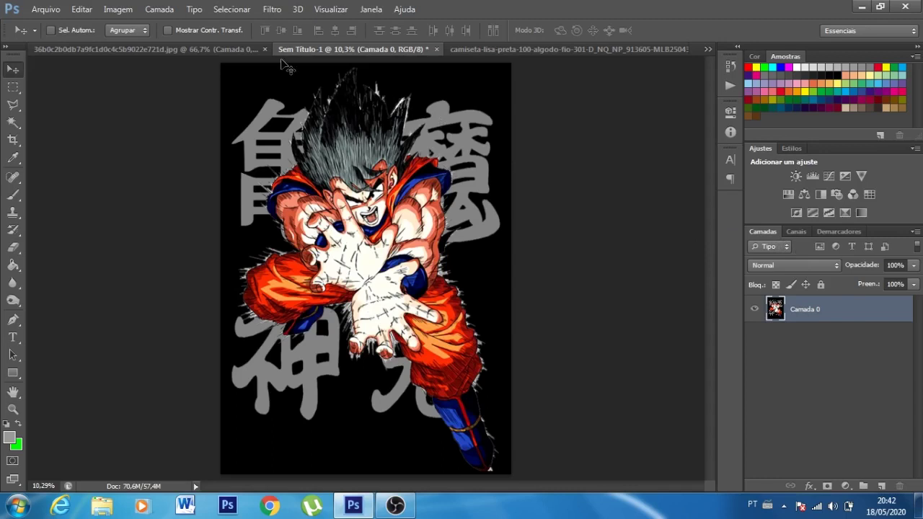
Step: Close the white-background Goku image without saving
click(221, 48)
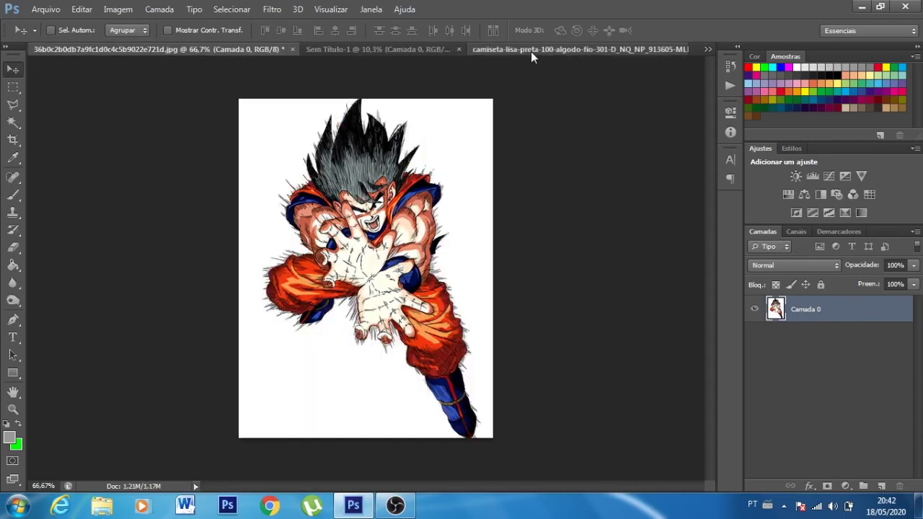
click(530, 51)
click(195, 49)
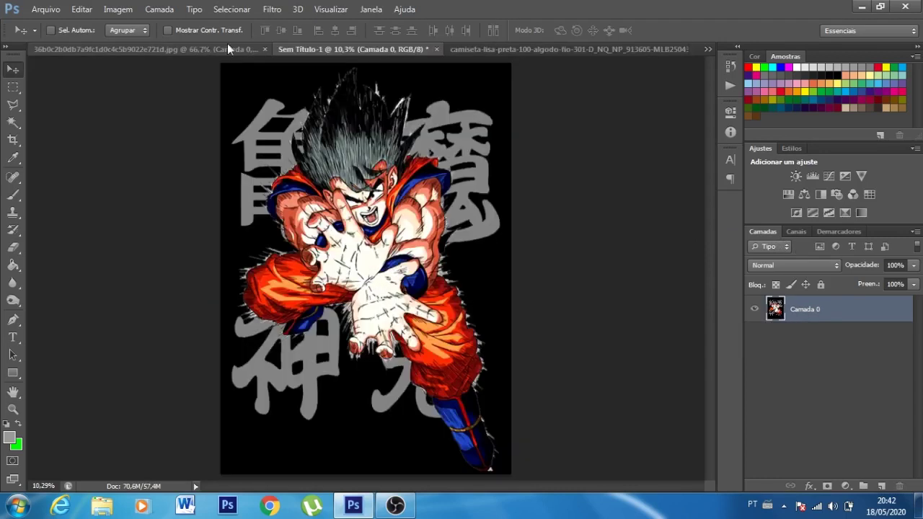
click(264, 48)
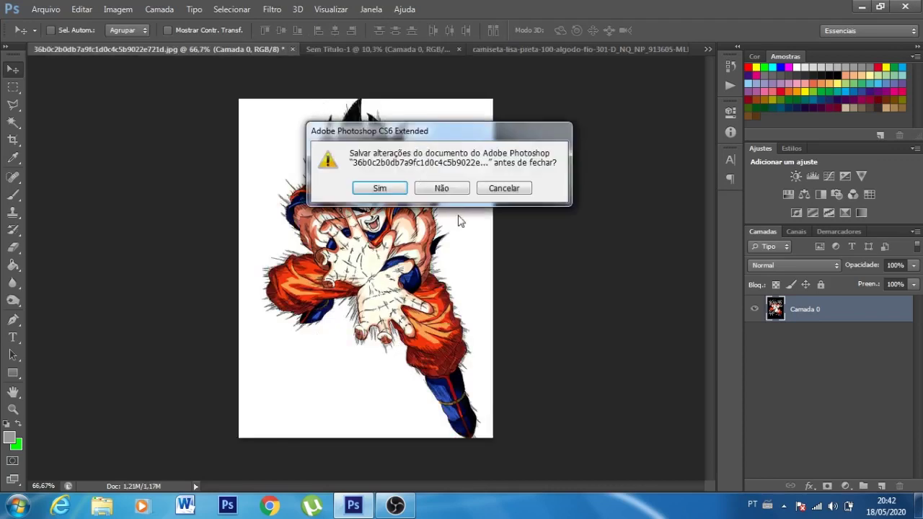
click(442, 188)
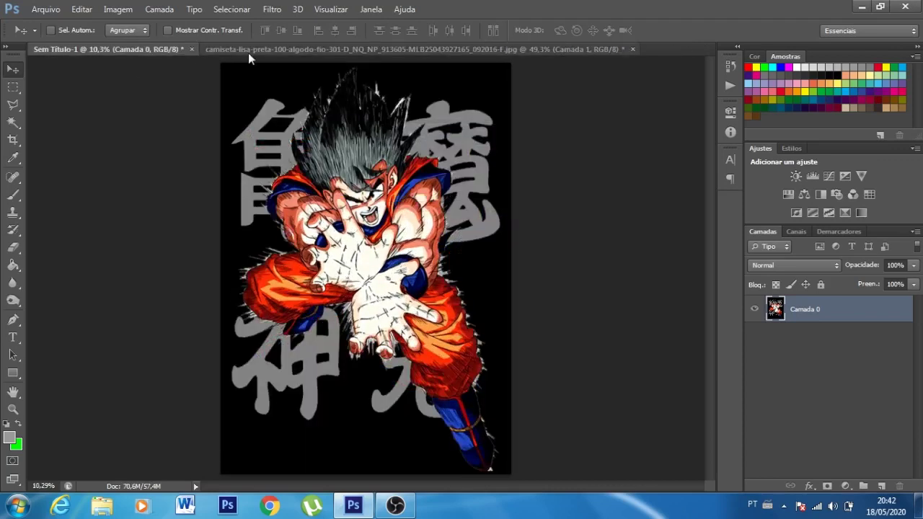
Step: Compare the t-shirt mockup with the artwork, then close the mockup without saving
click(248, 53)
click(121, 47)
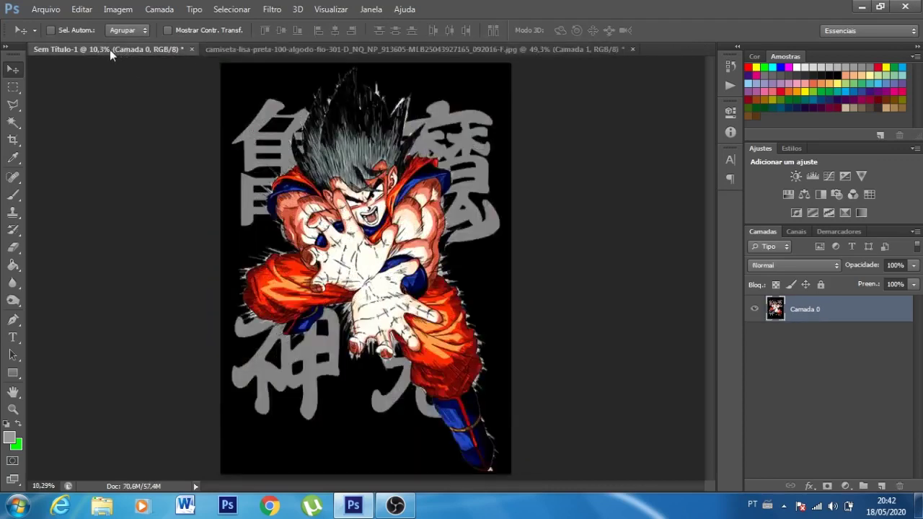
click(274, 51)
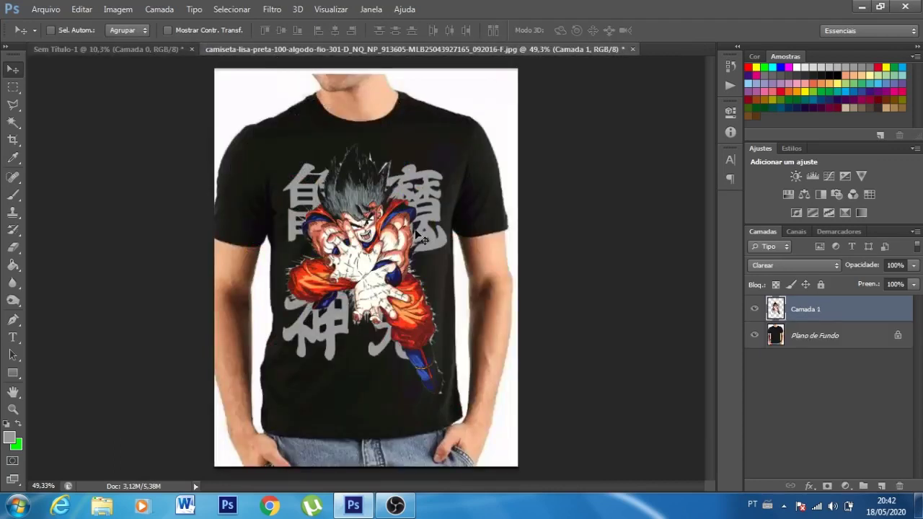
click(108, 49)
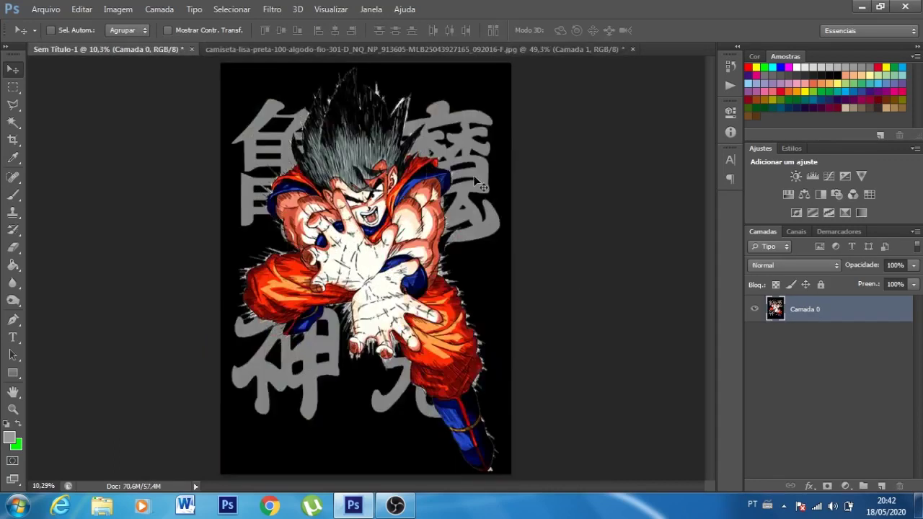
click(633, 49)
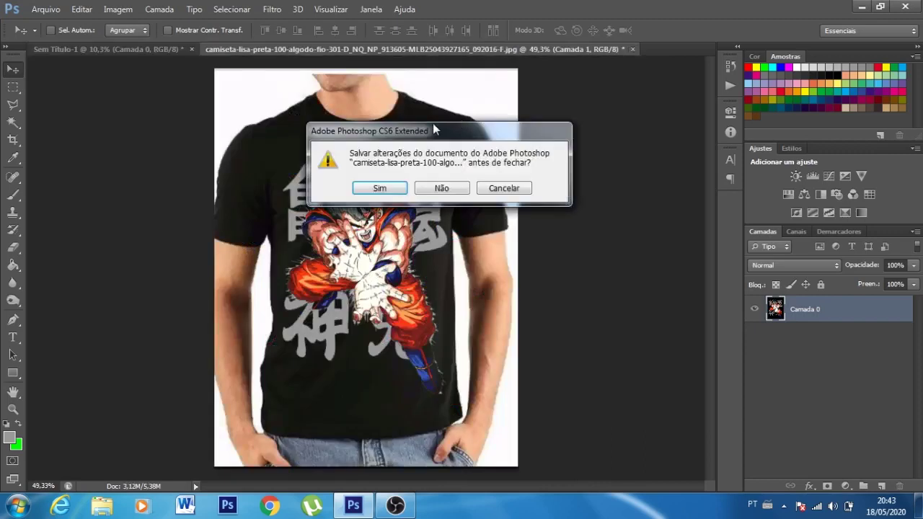
click(436, 190)
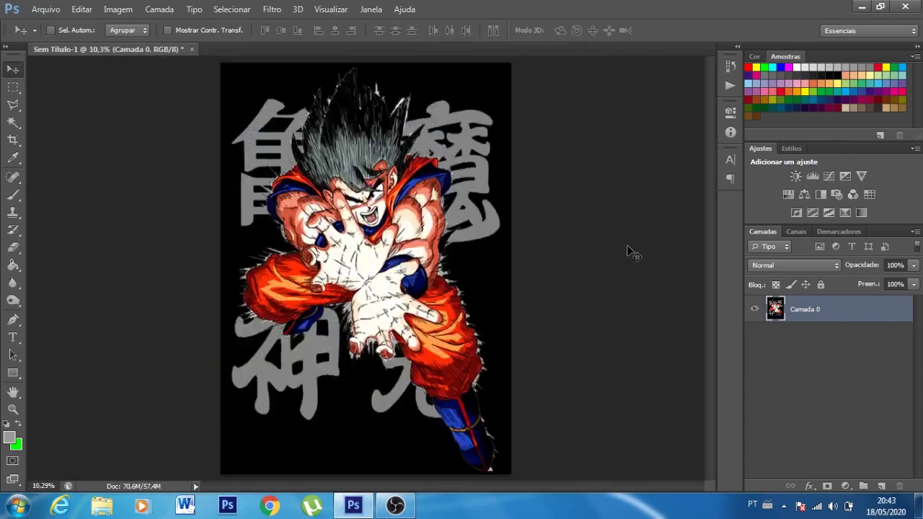
Step: Convert to Lab Color and duplicate the Luminosidade channel as 'base branca'
click(125, 16)
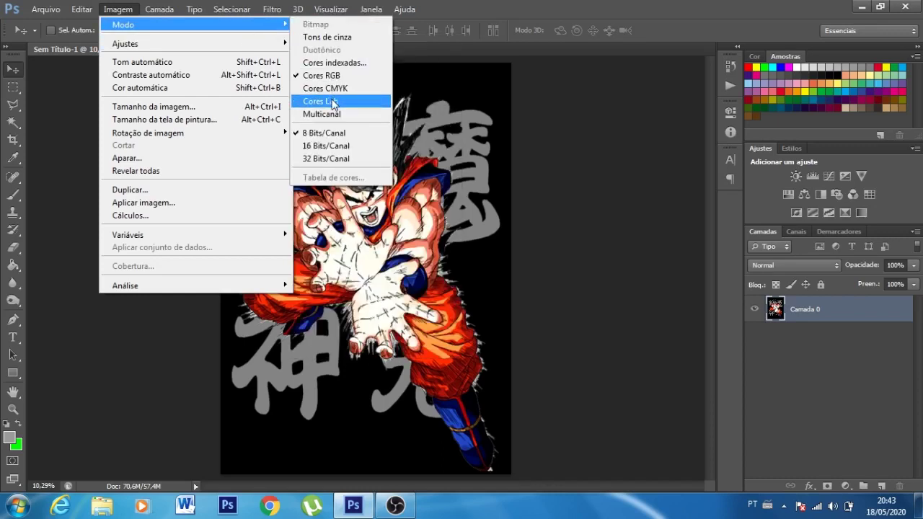
click(333, 102)
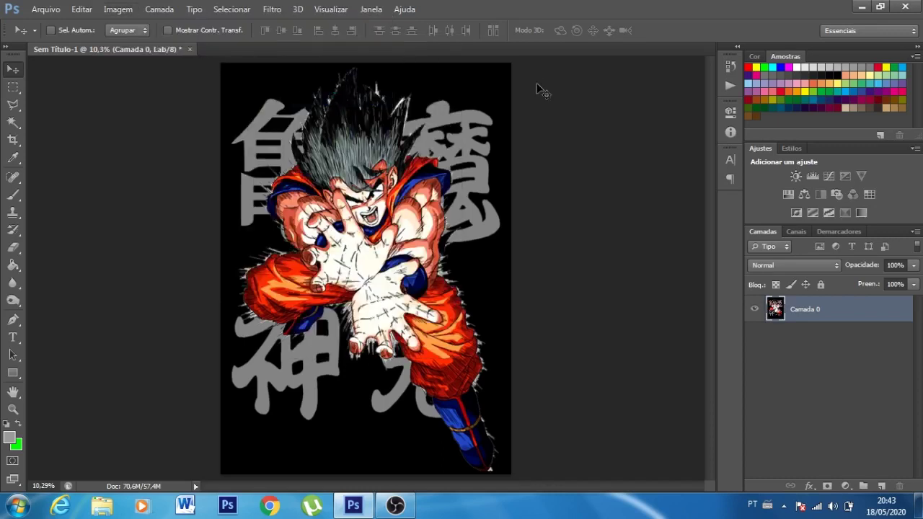
click(803, 231)
click(805, 276)
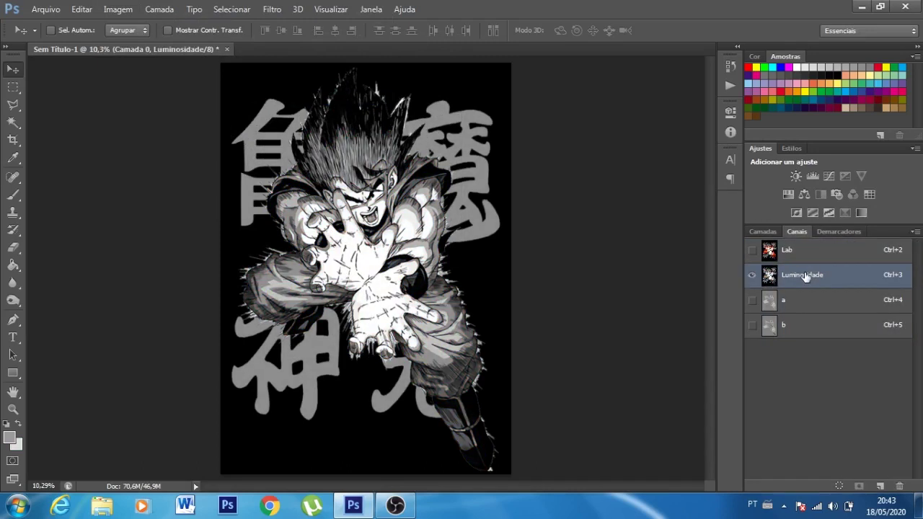
right_click(805, 276)
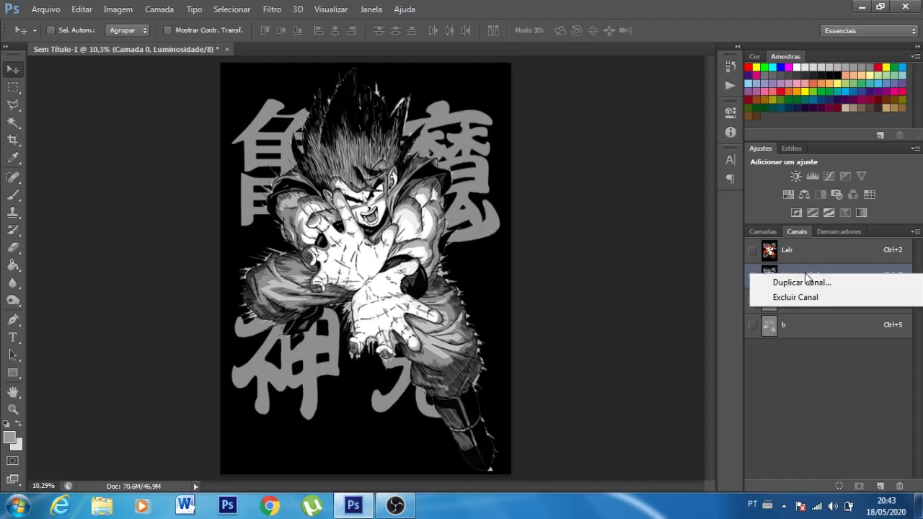
click(789, 282)
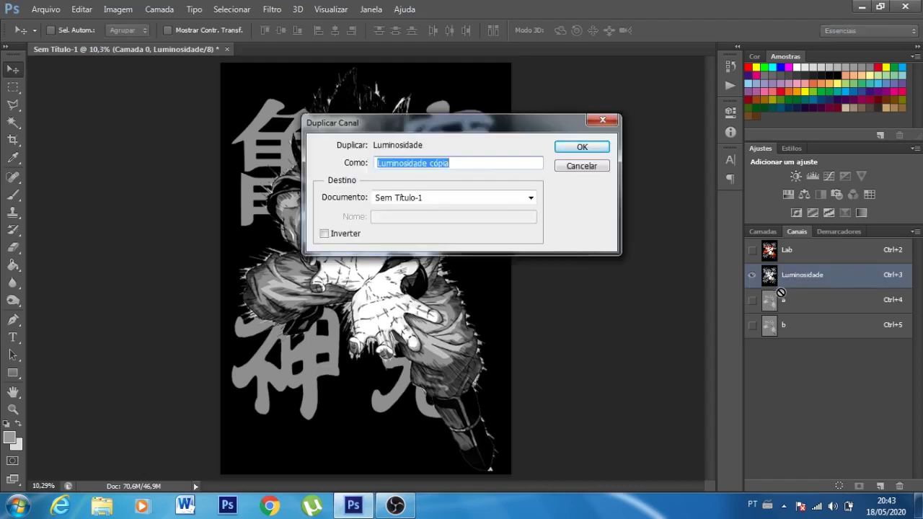
text(base branca)
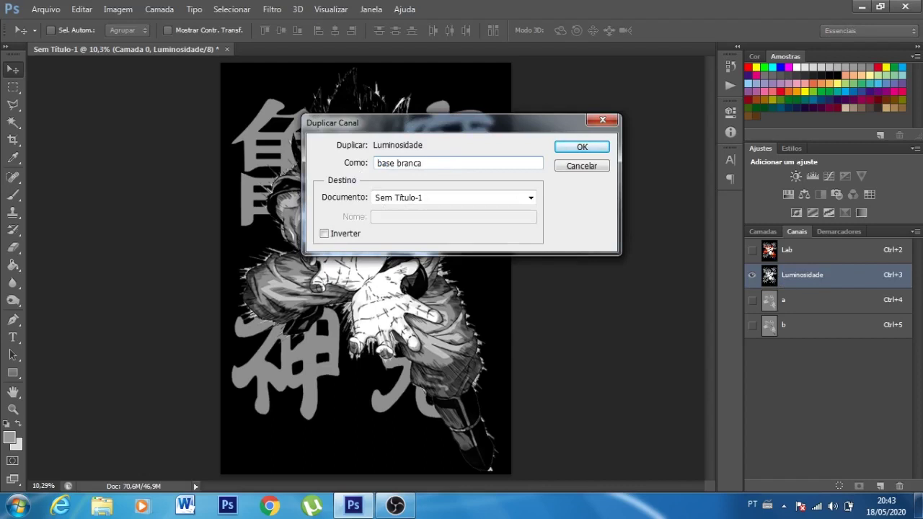
key(Return)
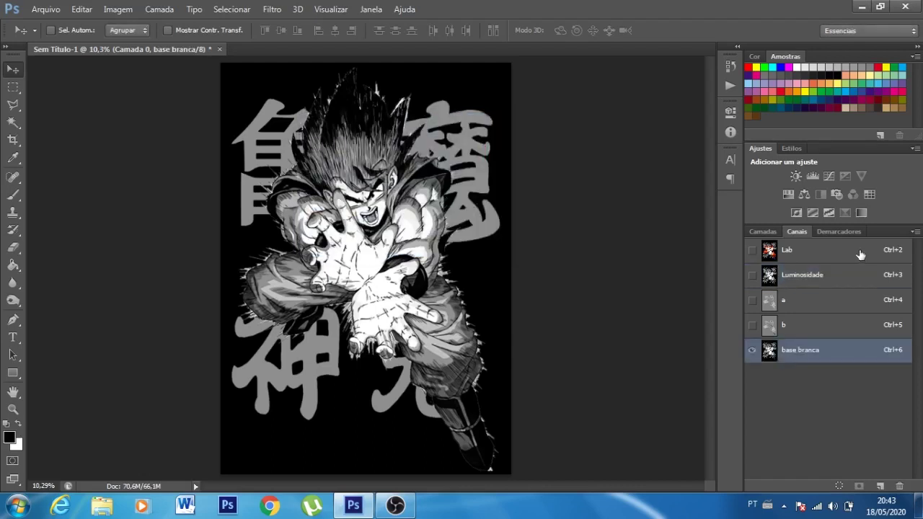
Step: Return to the Lab composite and convert the artwork to CMYK Color, accepting the warning
click(860, 254)
click(119, 9)
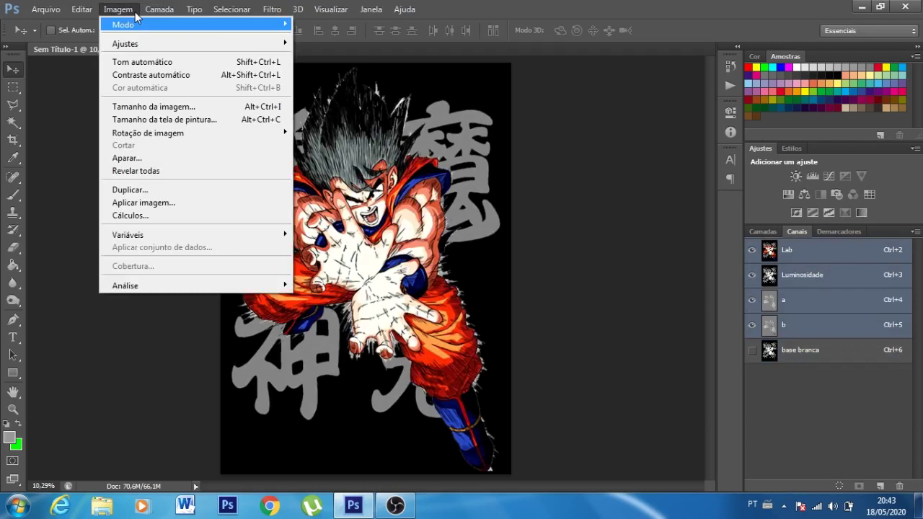
mouse_move(159, 25)
click(339, 88)
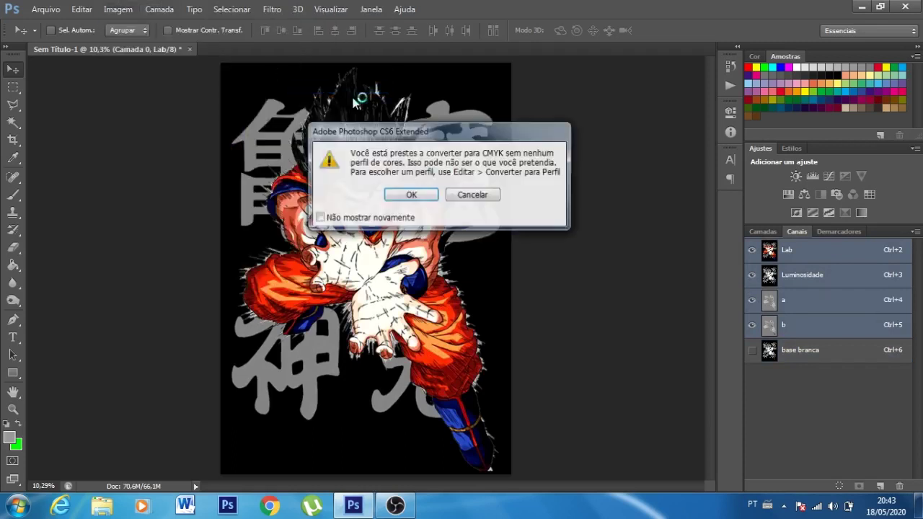
click(428, 191)
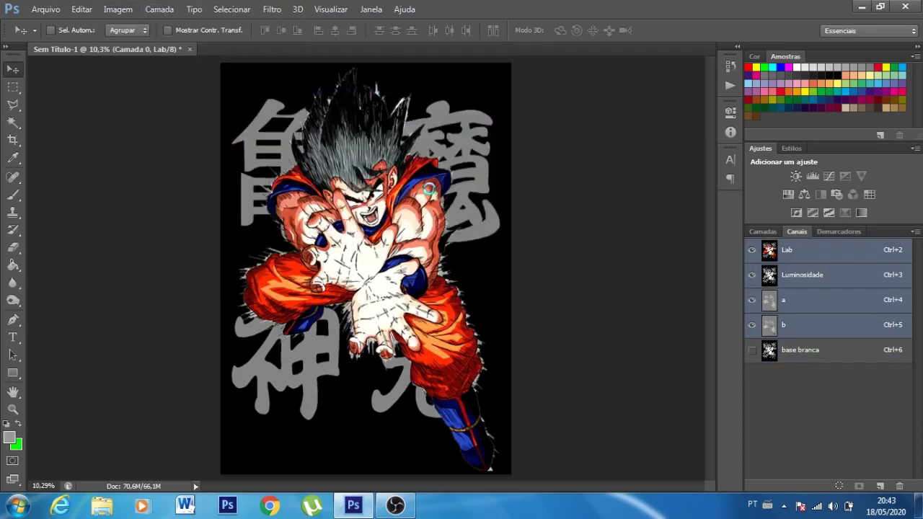
Step: Duplicate the Preto channel as 'Preto ajuste' and add a new empty channel
click(803, 350)
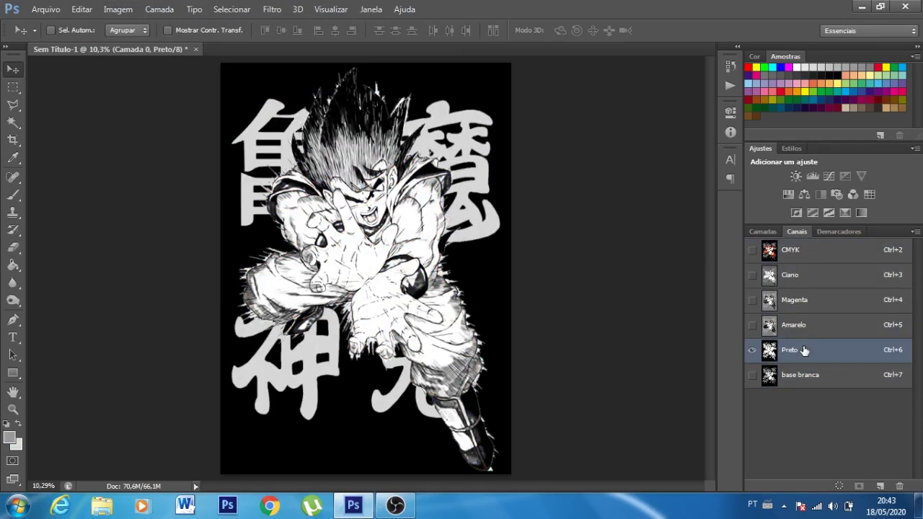
right_click(803, 349)
click(829, 374)
key(Right)
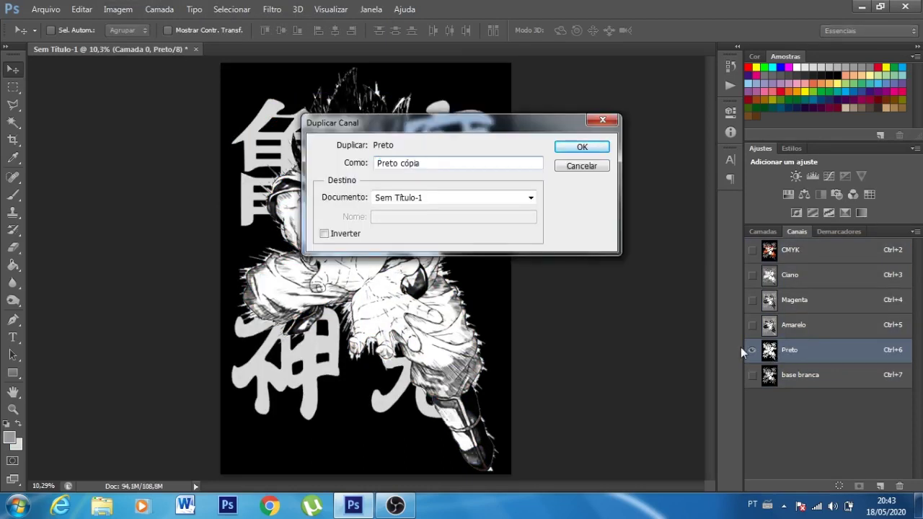
key(BackSpace)
key(BackSpace)
key(BackSpace)
text(ajuste)
key(Return)
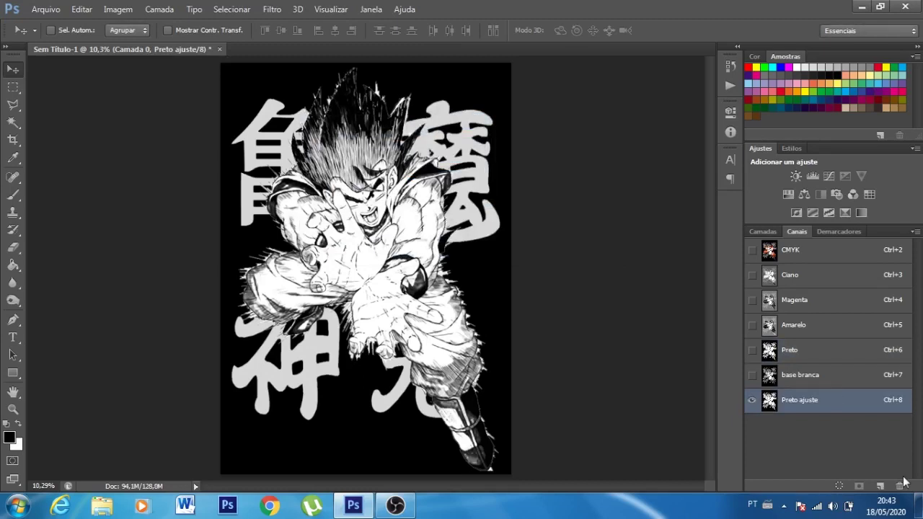
click(880, 485)
Step: Place Preto ajuste below Preto and make Alfa 1 a spot channel named 'camisa'
drag(789, 425, 802, 374)
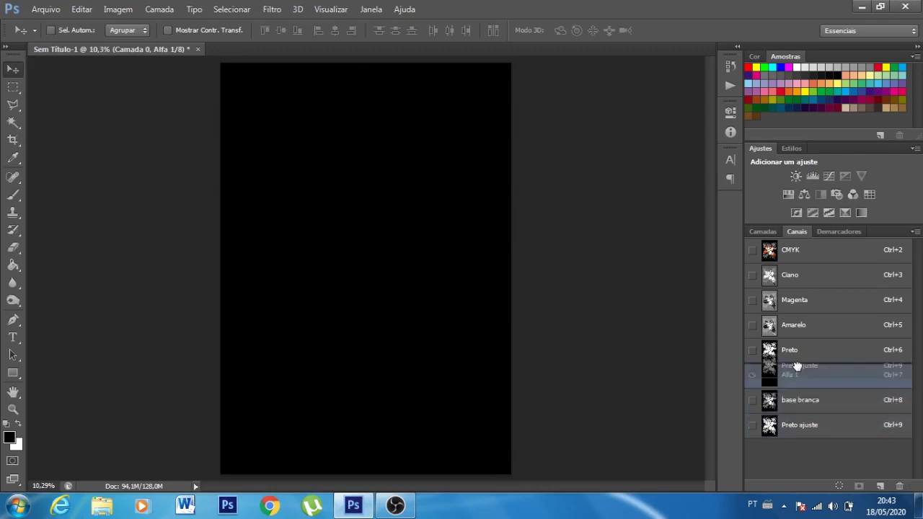
drag(803, 374, 793, 430)
double_click(768, 400)
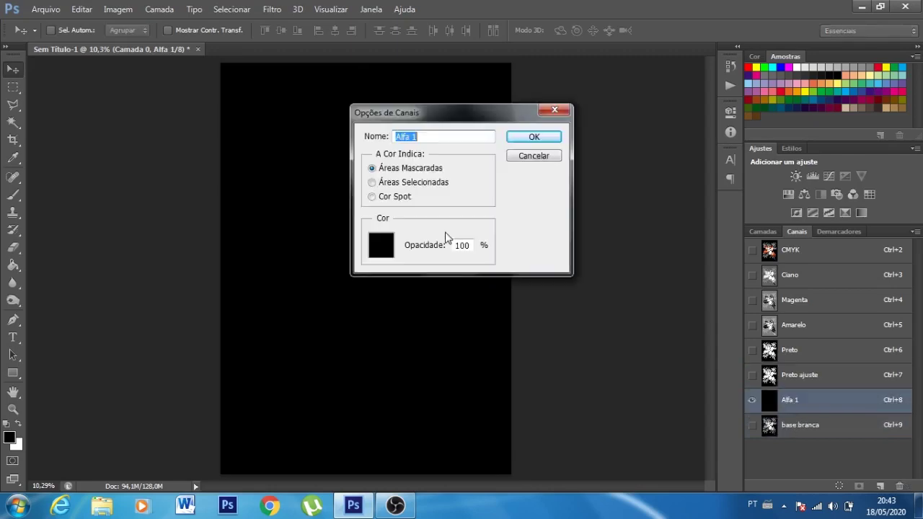
click(372, 196)
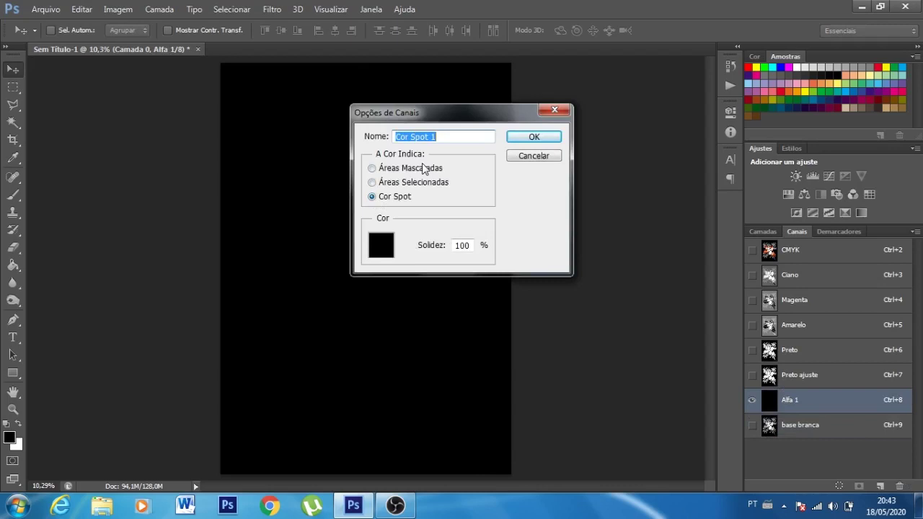
text(camisa)
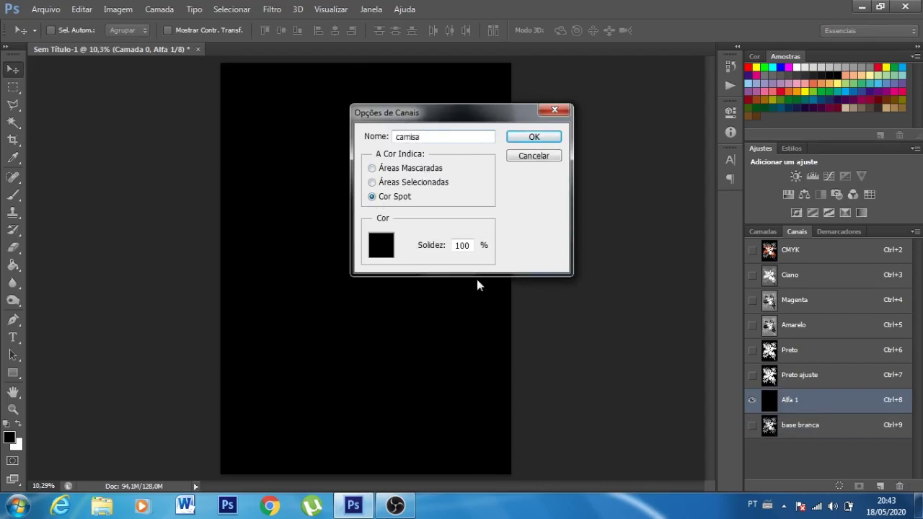
click(550, 136)
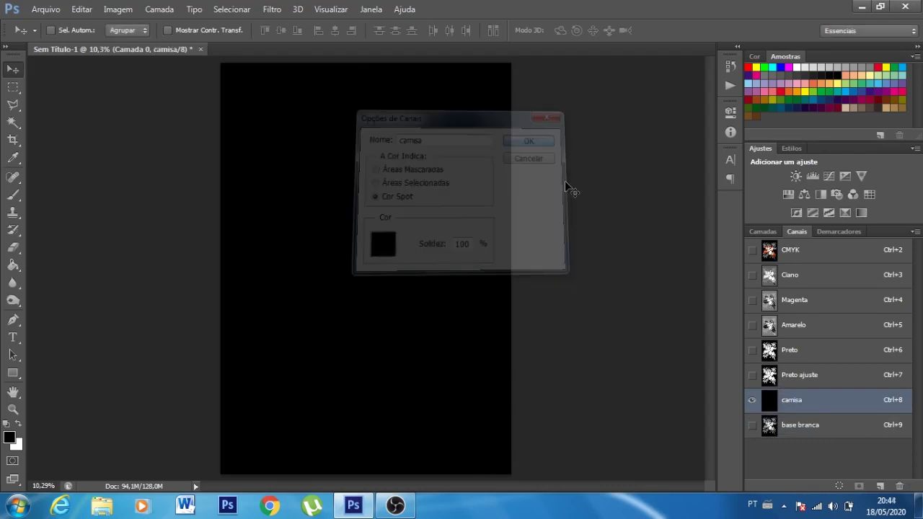
Step: Invert base branca and make it a white spot colour channel at 100% solidity
double_click(769, 425)
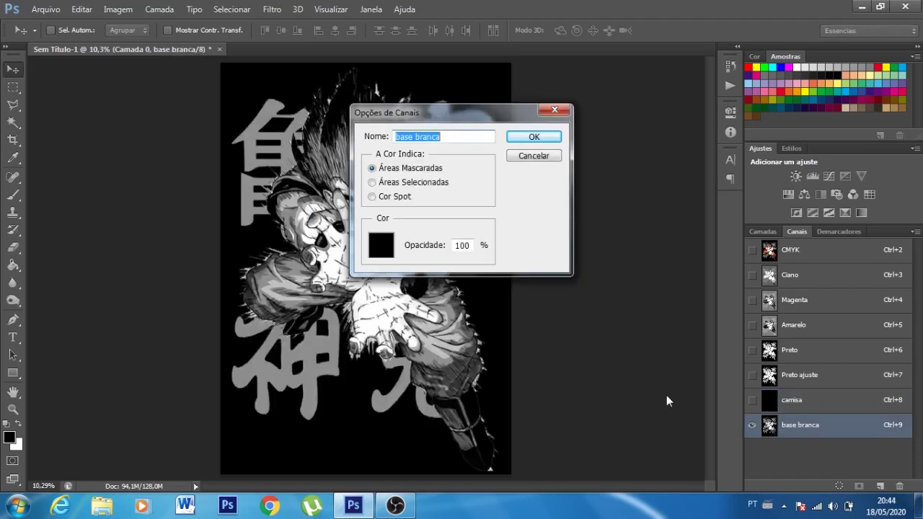
click(537, 159)
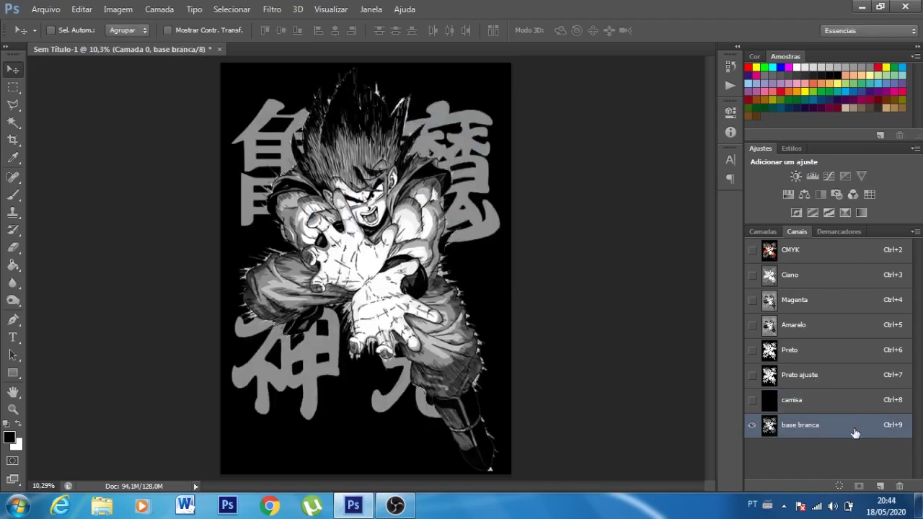
key(ctrl+i)
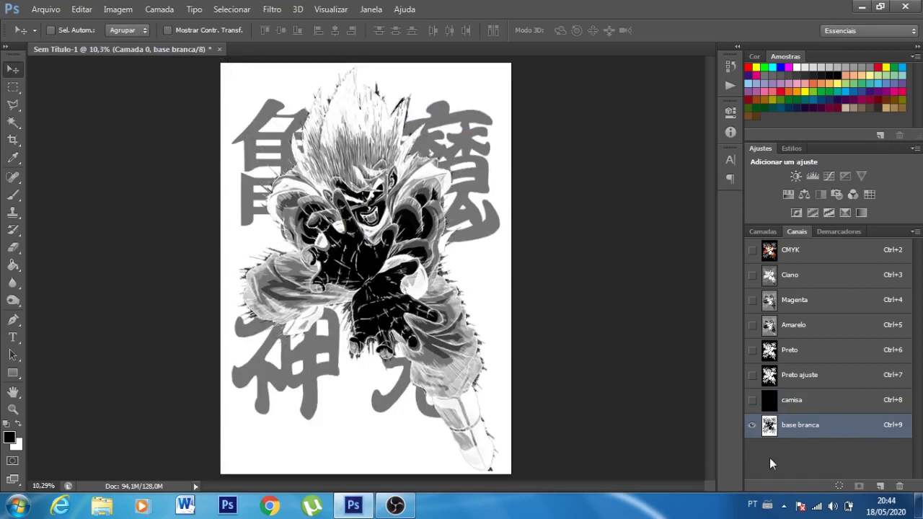
double_click(769, 425)
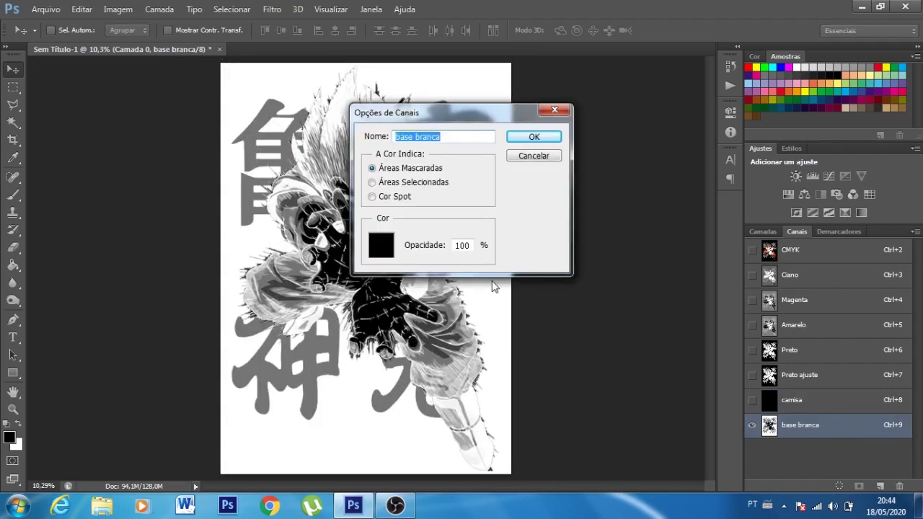
click(371, 196)
click(889, 185)
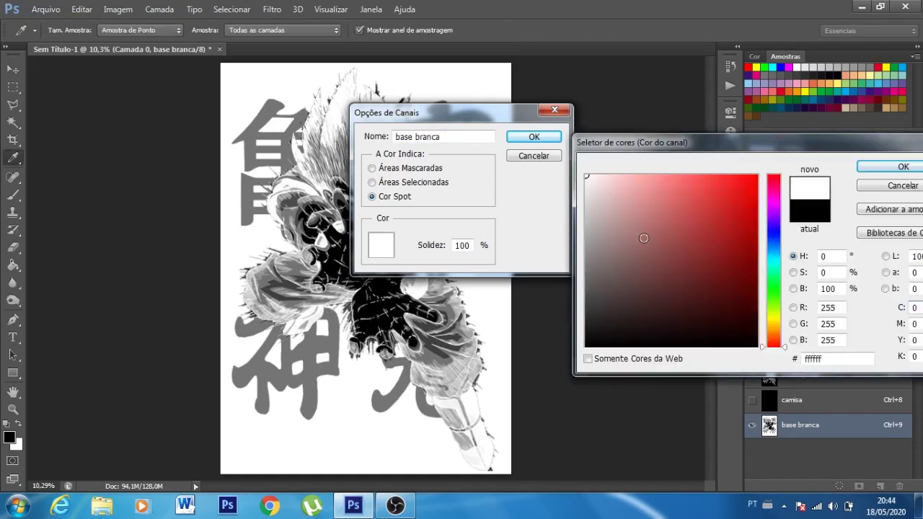
key(Return)
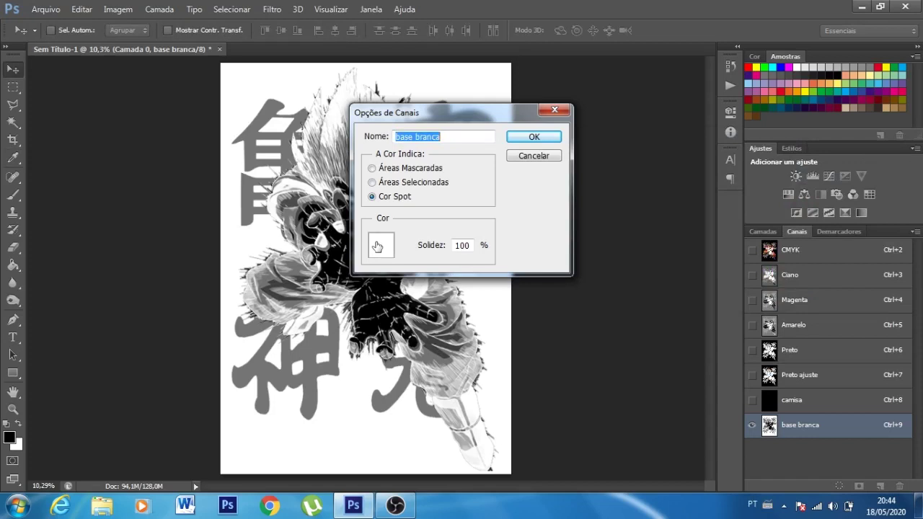
click(533, 136)
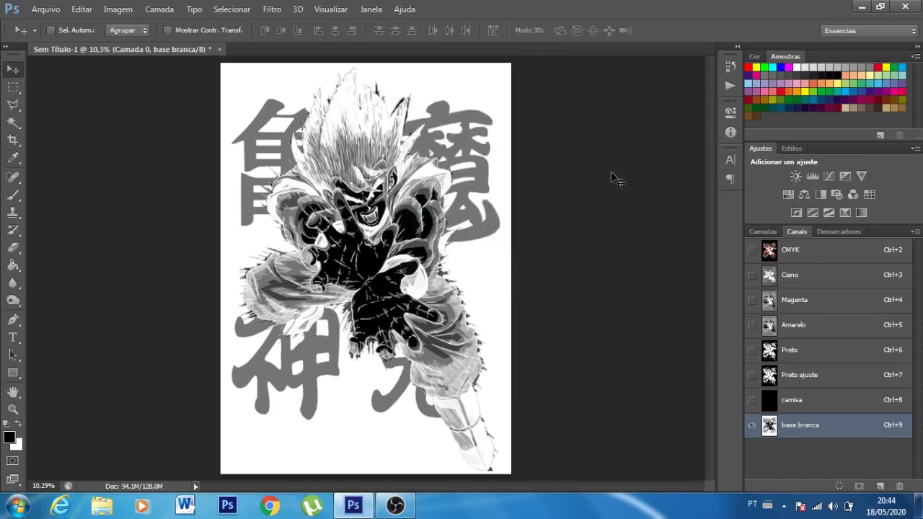
Step: Show the camisa channel, return to the CMYK composite, and switch the mode to RGB Color
click(751, 400)
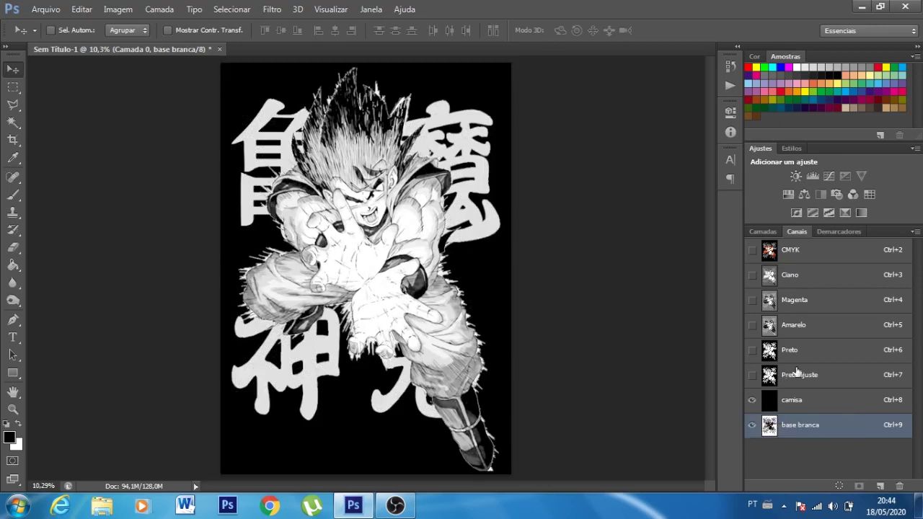
key(ctrl+2)
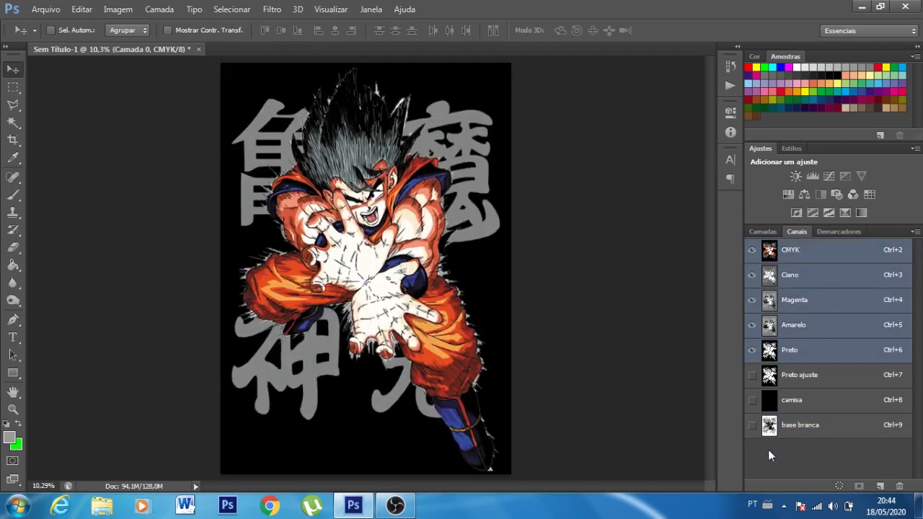
click(117, 9)
mouse_move(123, 24)
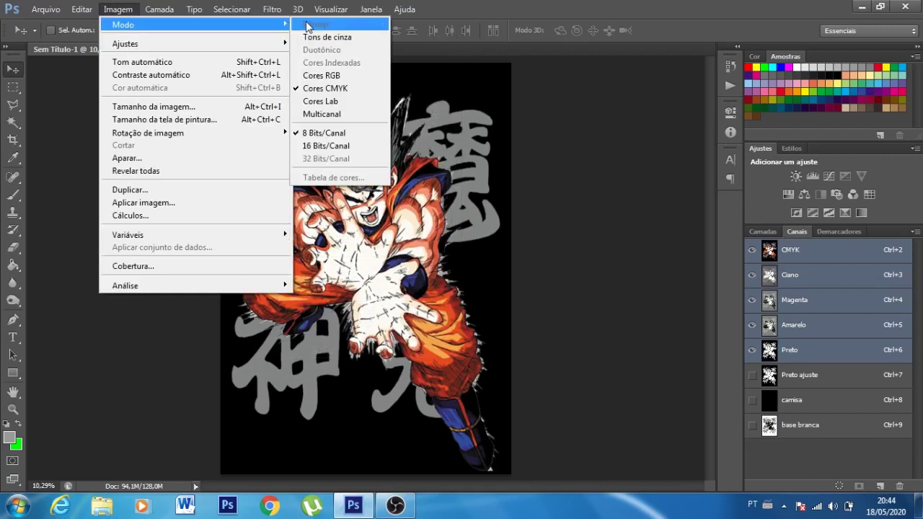
click(321, 75)
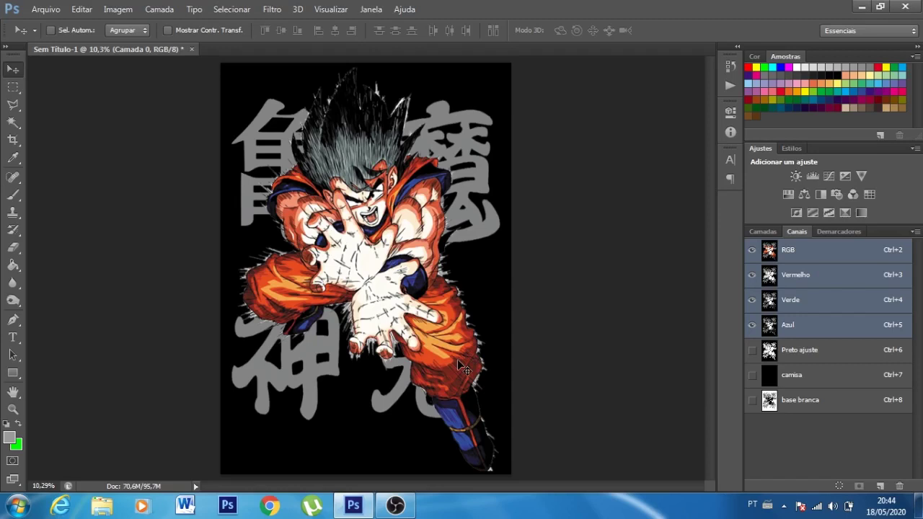
Step: Select the grey kanji with Color Range at fuzziness 56, after trying 0 and 26
click(231, 9)
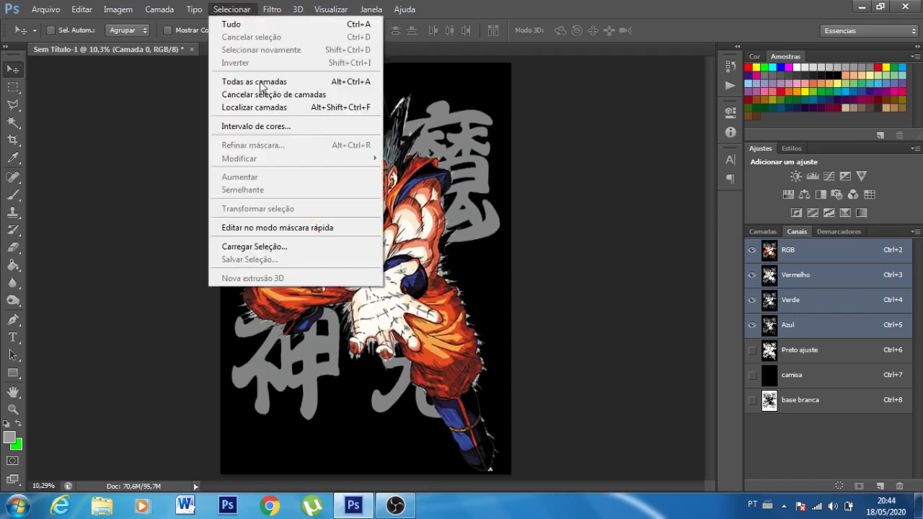
click(256, 126)
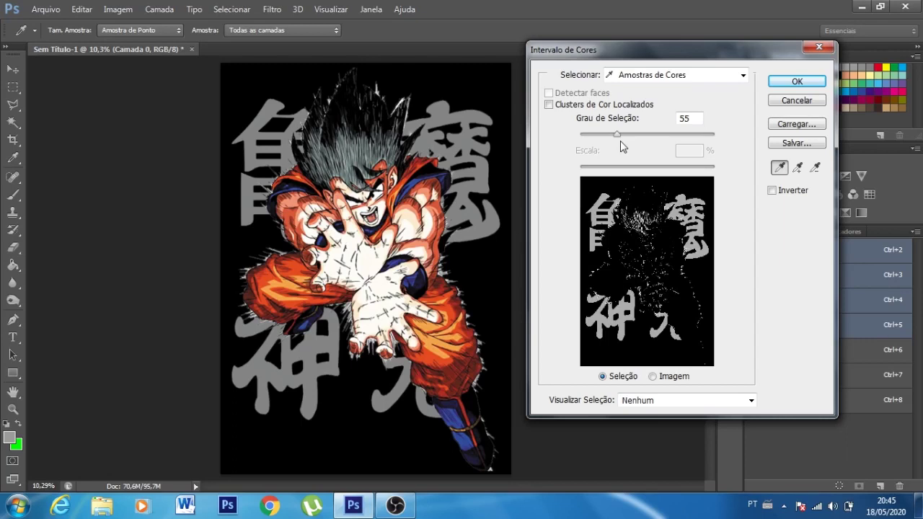
drag(617, 135, 557, 134)
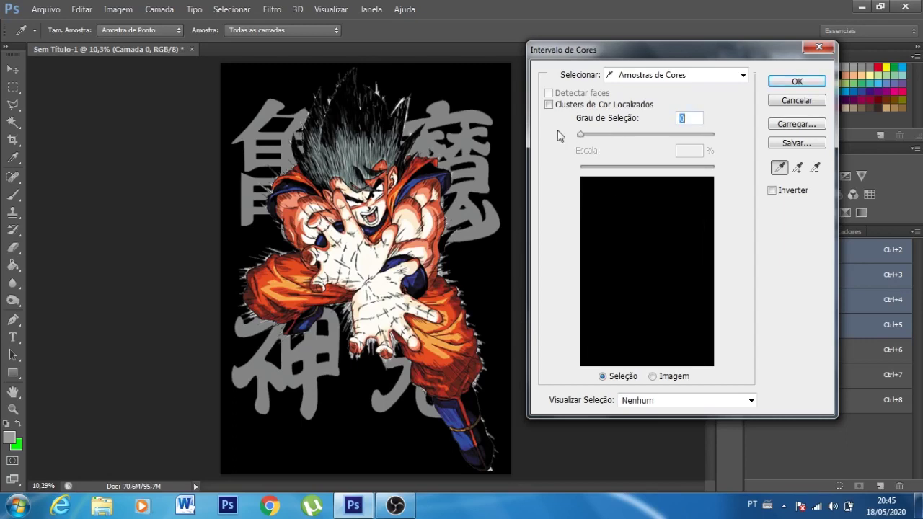
drag(581, 135, 598, 135)
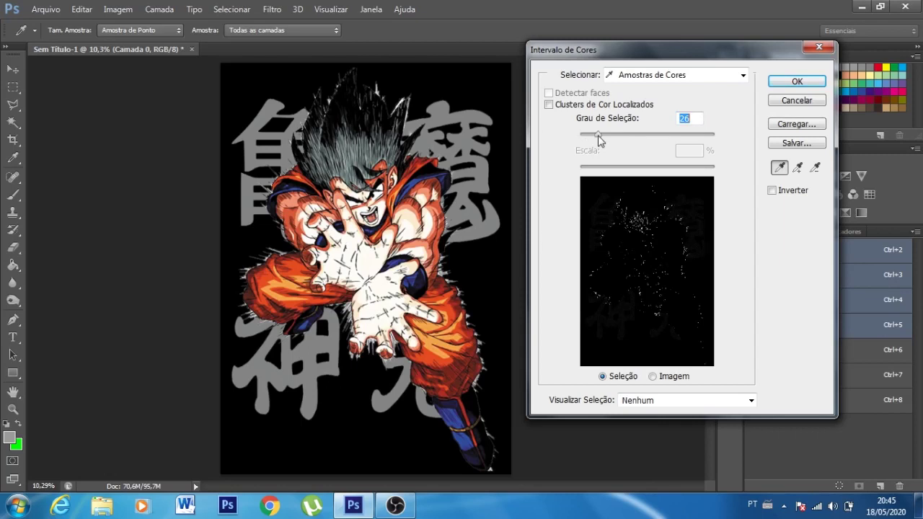
drag(598, 136, 618, 136)
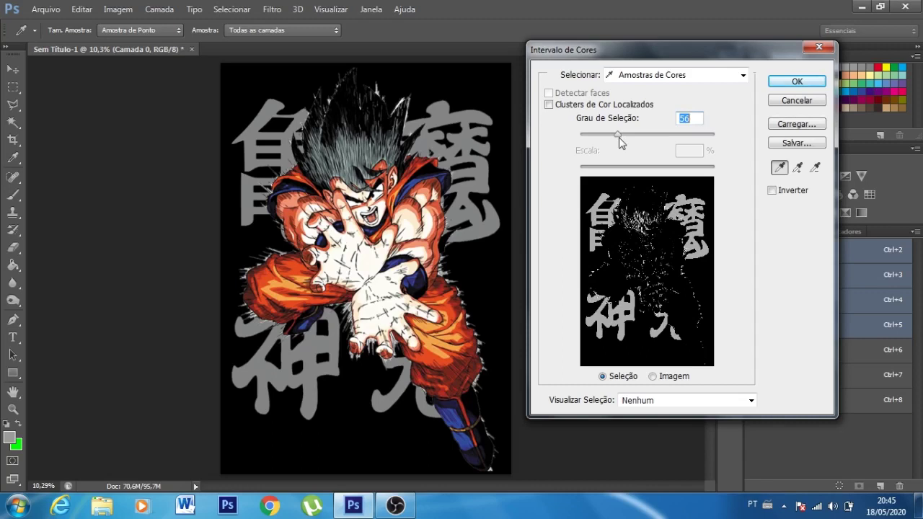
click(797, 80)
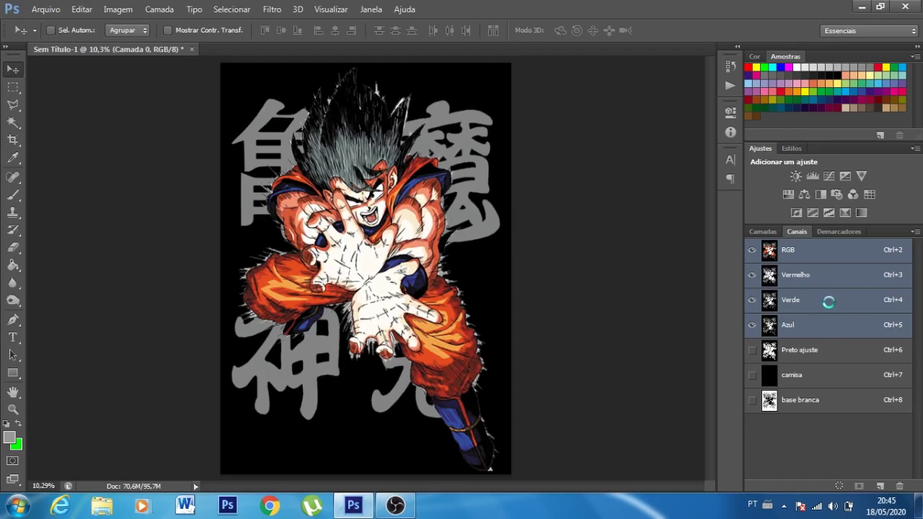
Step: Save the current selection as a new alpha channel, Alfa 1
click(881, 488)
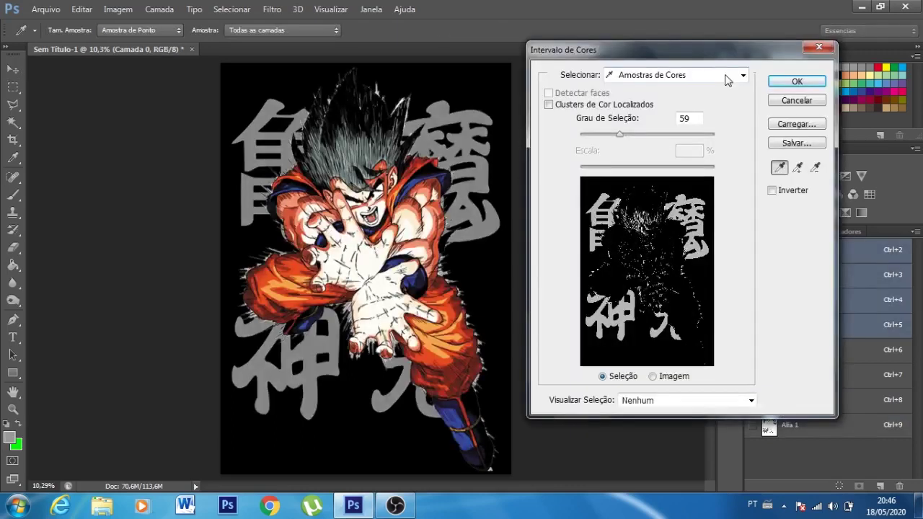
Step: Cycle the Color Range presets through Amarelos, Magentas and Vermelhos
click(642, 75)
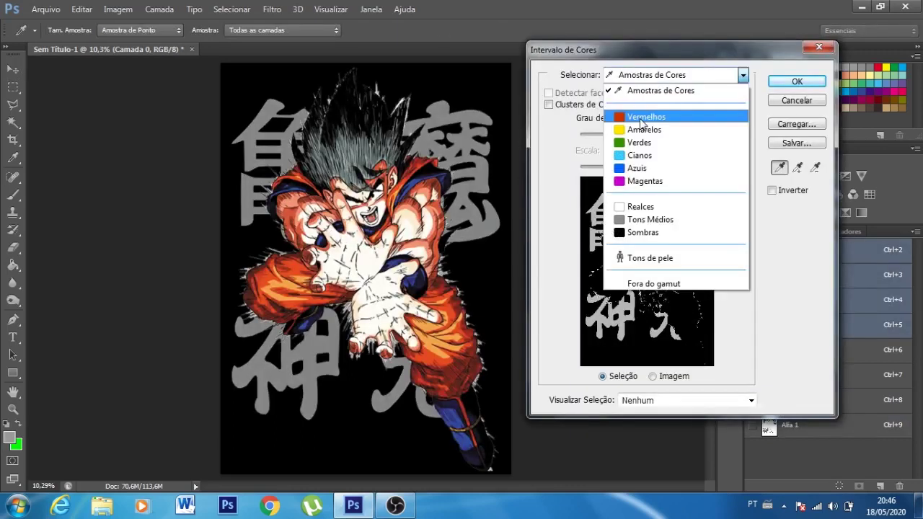
click(644, 129)
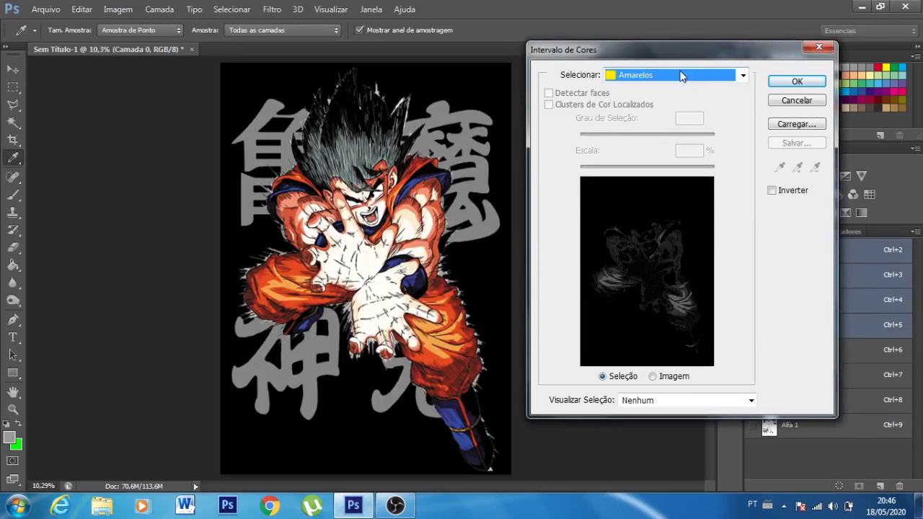
scroll(680, 76, down, 3)
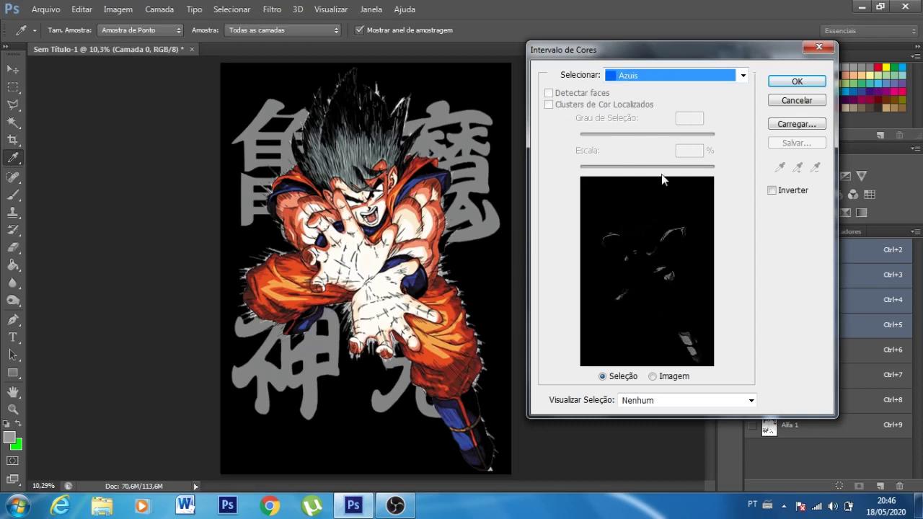
click(649, 75)
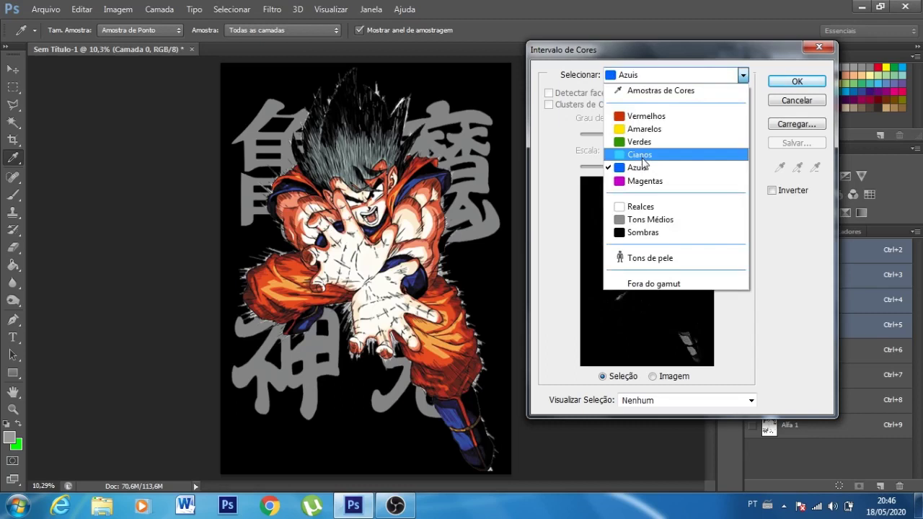
click(643, 181)
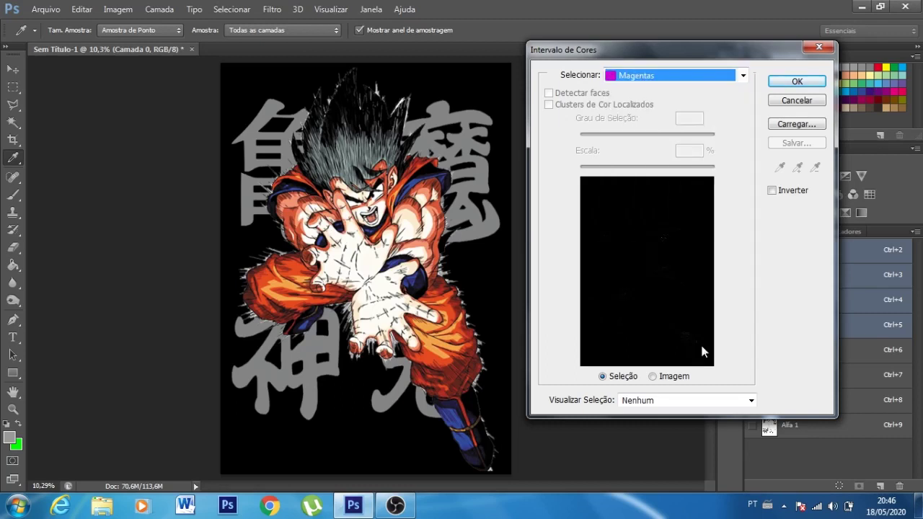
click(719, 77)
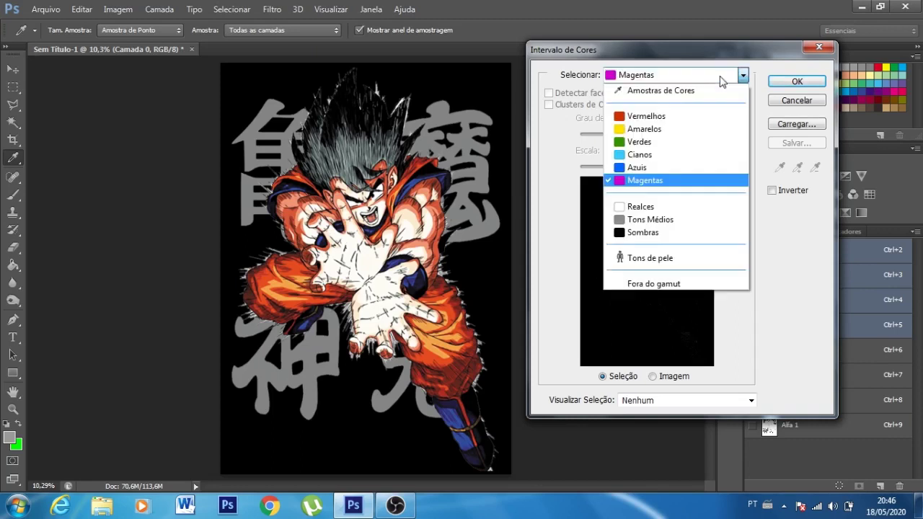
click(670, 116)
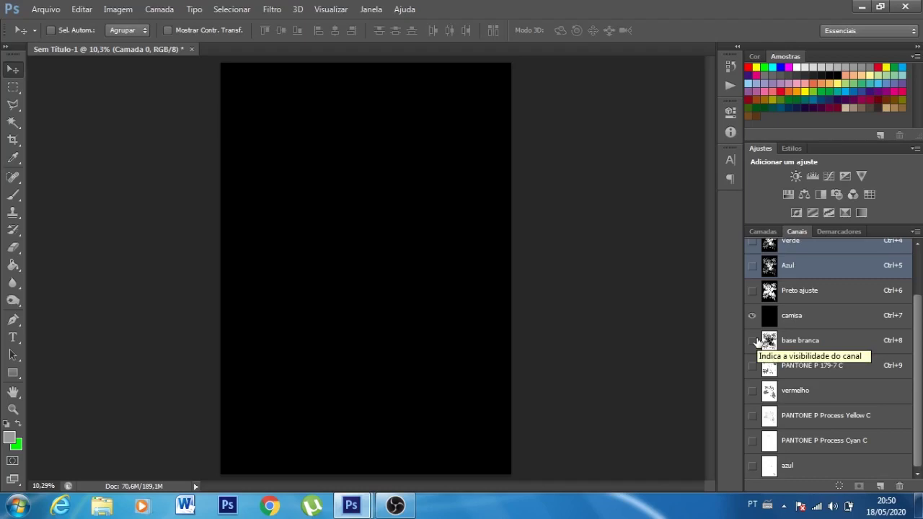
Step: Show the base branca, PANTONE P 179-7 C, vermelho and PANTONE P Process Yellow C channels
click(753, 343)
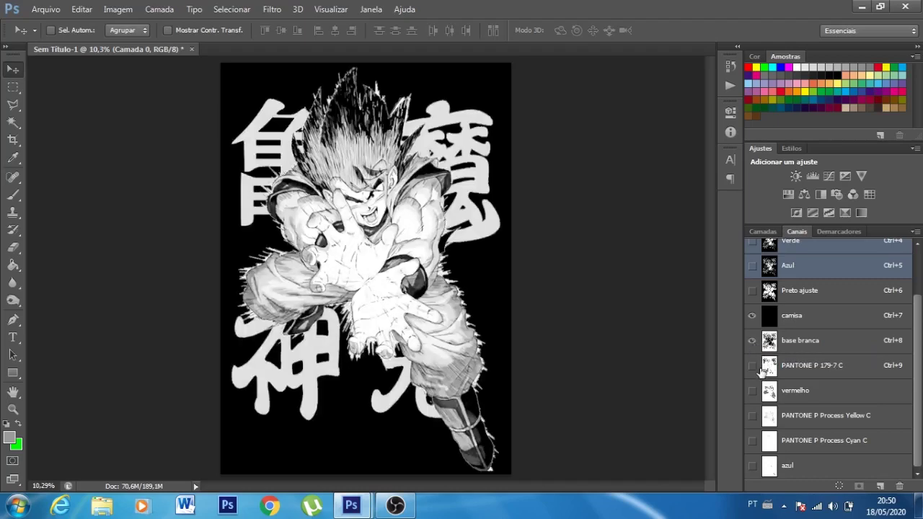
click(752, 366)
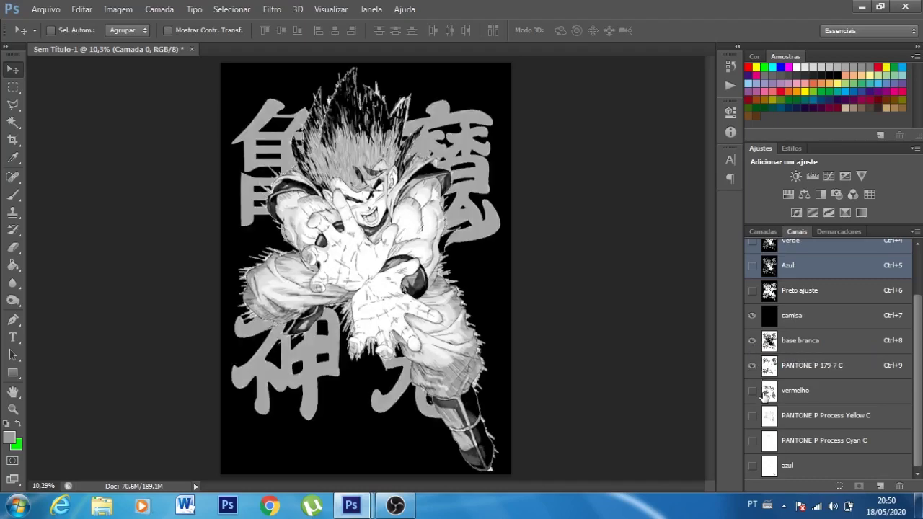
click(751, 341)
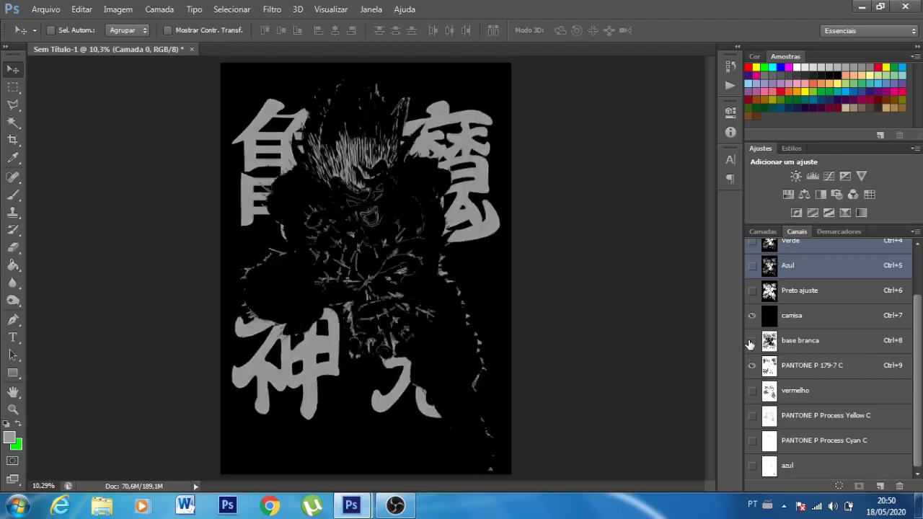
click(751, 340)
click(752, 390)
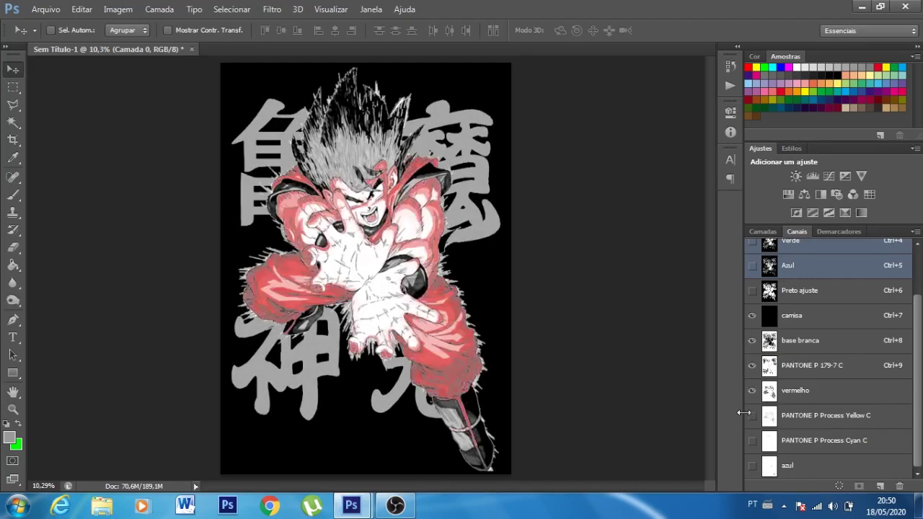
click(752, 415)
Step: Show PANTONE P Process Cyan C and azul, then toggle Yellow C and vermelho to compare
click(752, 440)
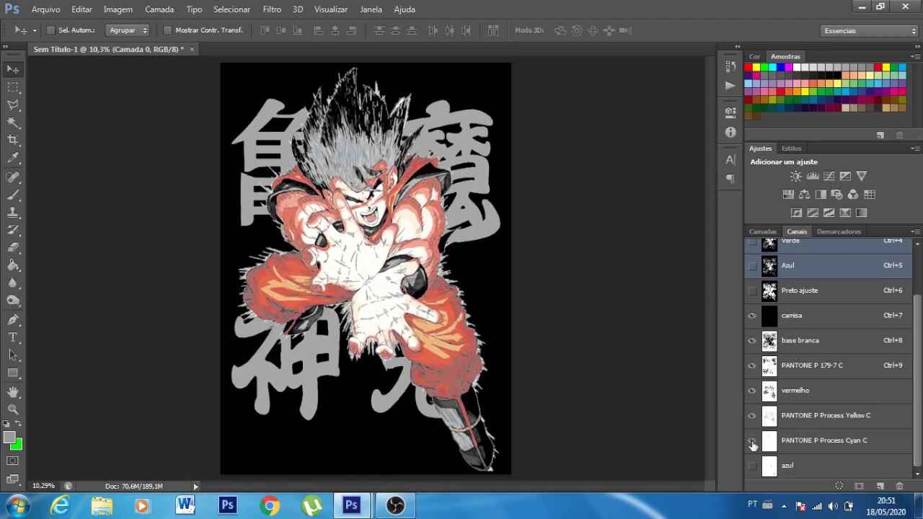
click(752, 465)
click(752, 417)
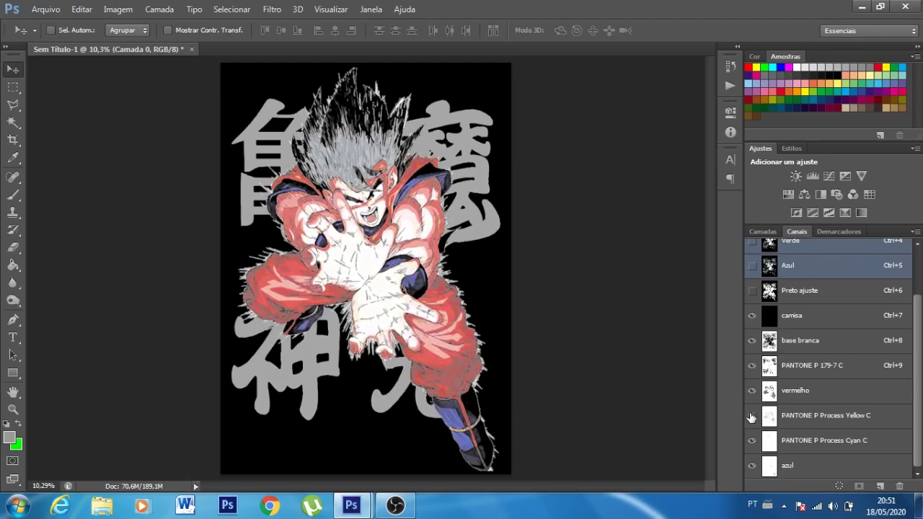
click(751, 416)
click(752, 391)
click(752, 391)
Step: Move the PANTONE P 179-7 C channel above camisa, then reselect base branca
click(829, 345)
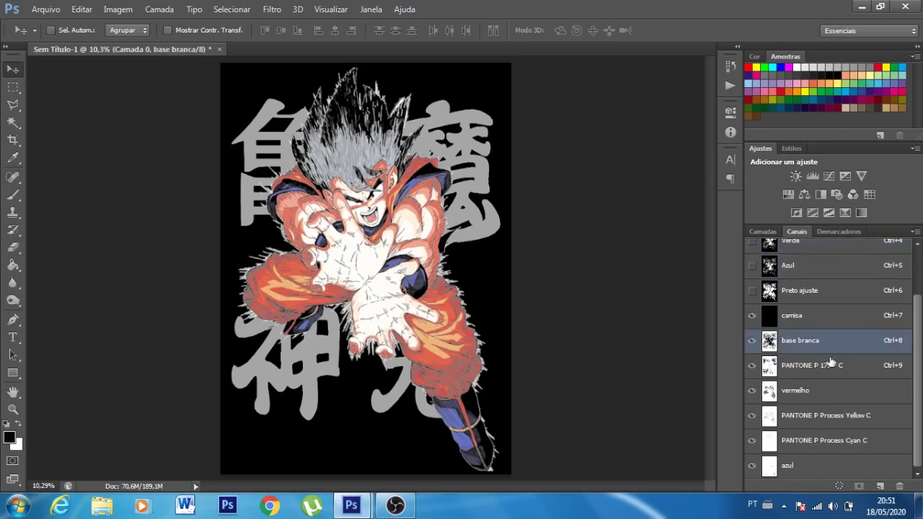
click(828, 366)
drag(815, 368, 823, 307)
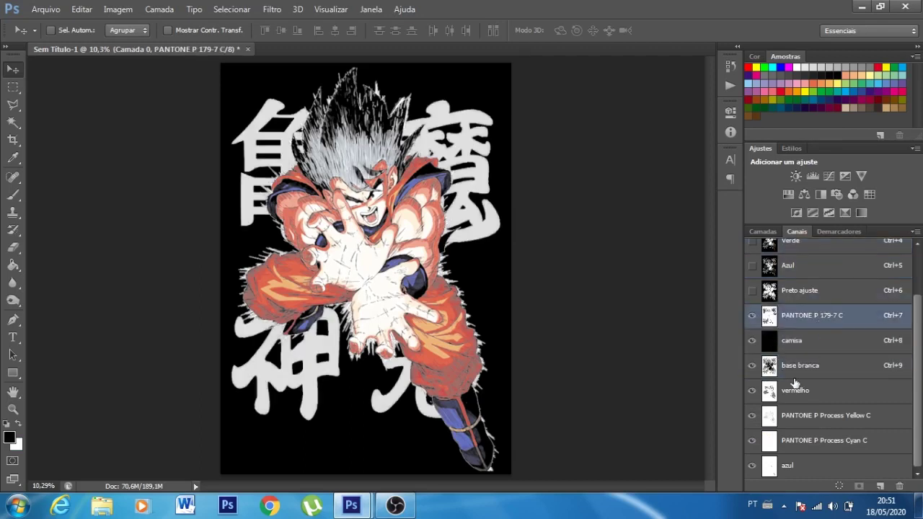
click(797, 368)
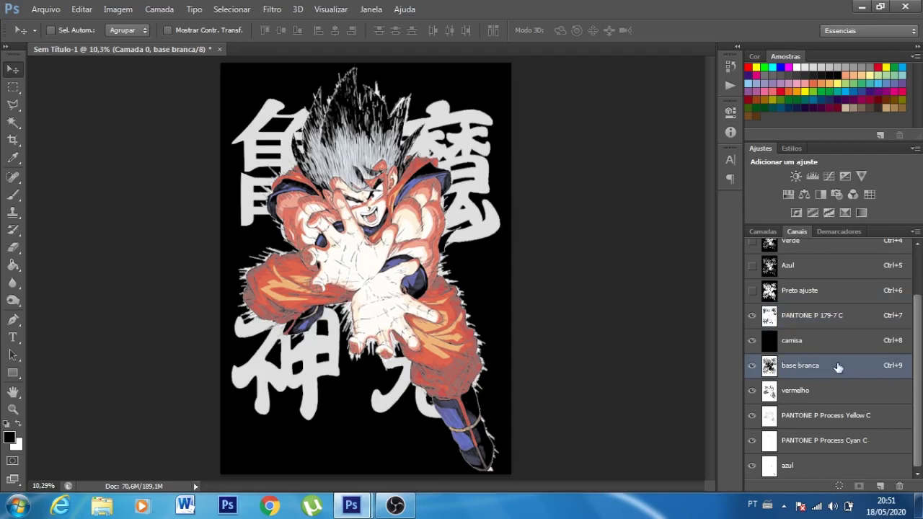
Step: Apply inverted Preto ajuste onto base branca in Divisão mode, checking the preview before confirming
click(118, 9)
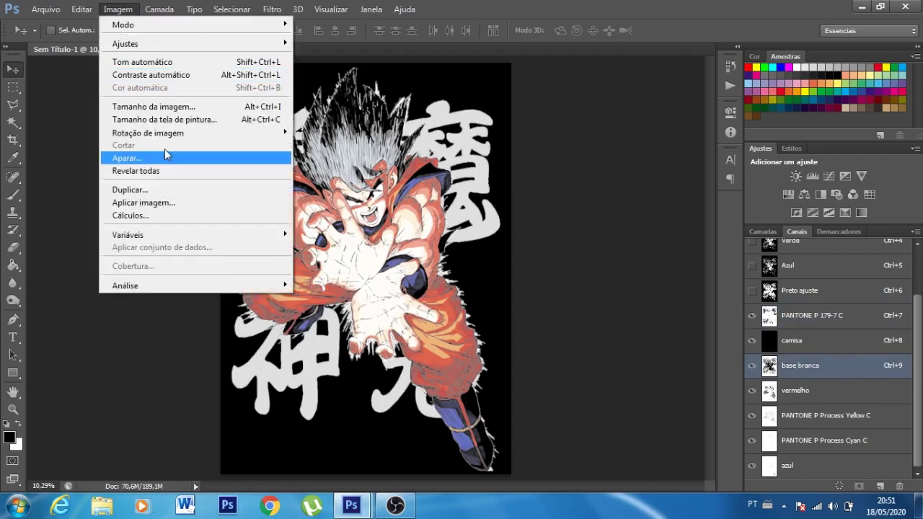
click(155, 202)
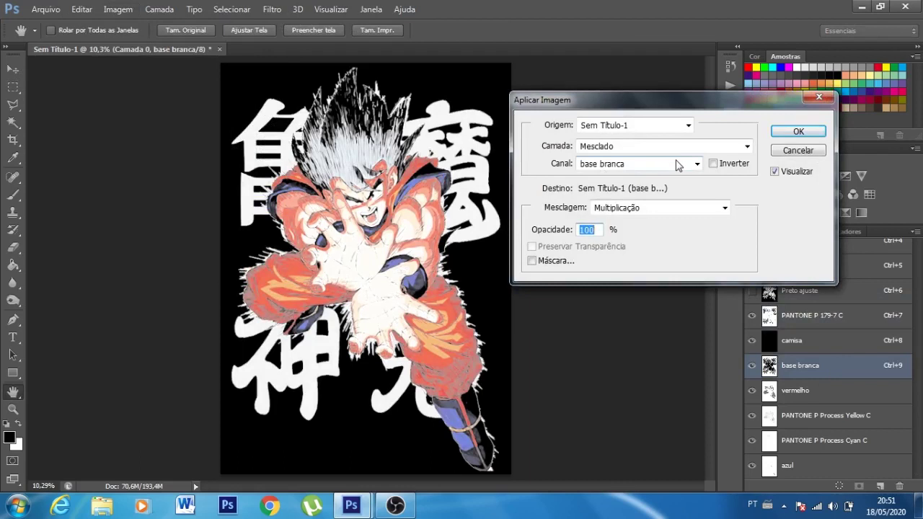
click(678, 164)
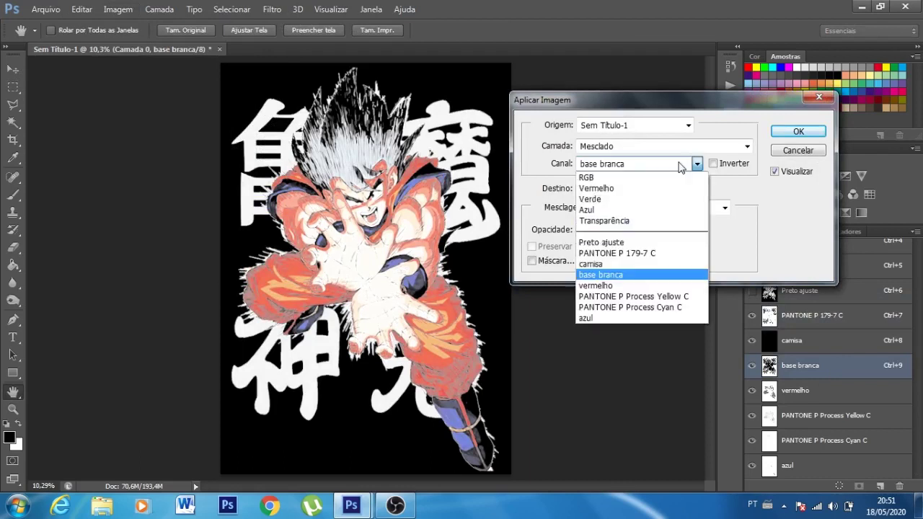
click(632, 243)
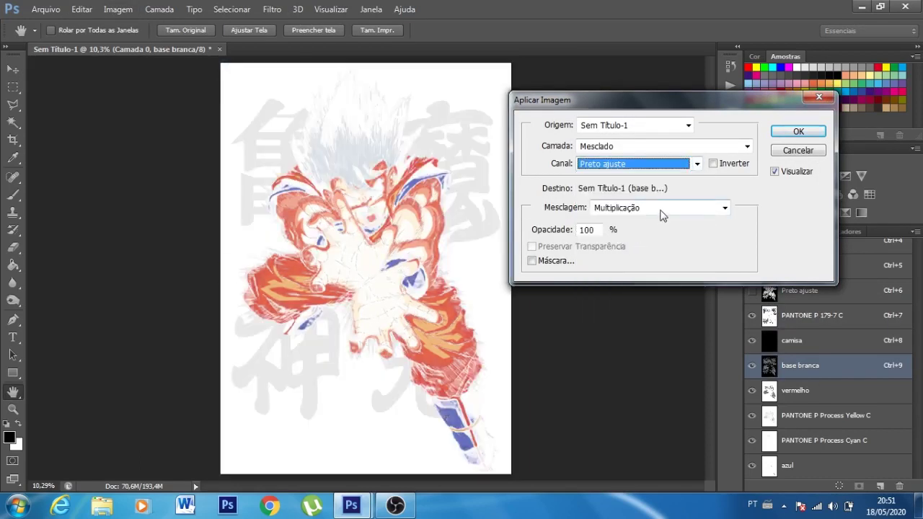
click(662, 212)
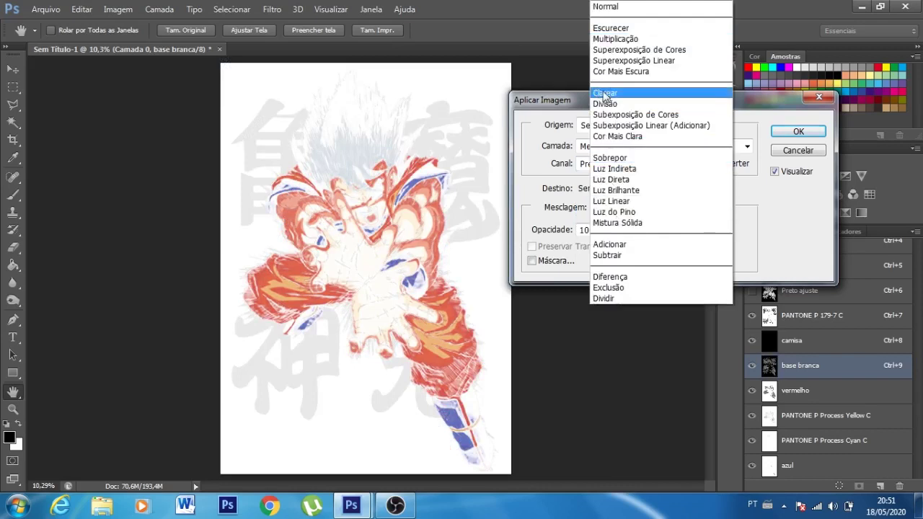
click(627, 103)
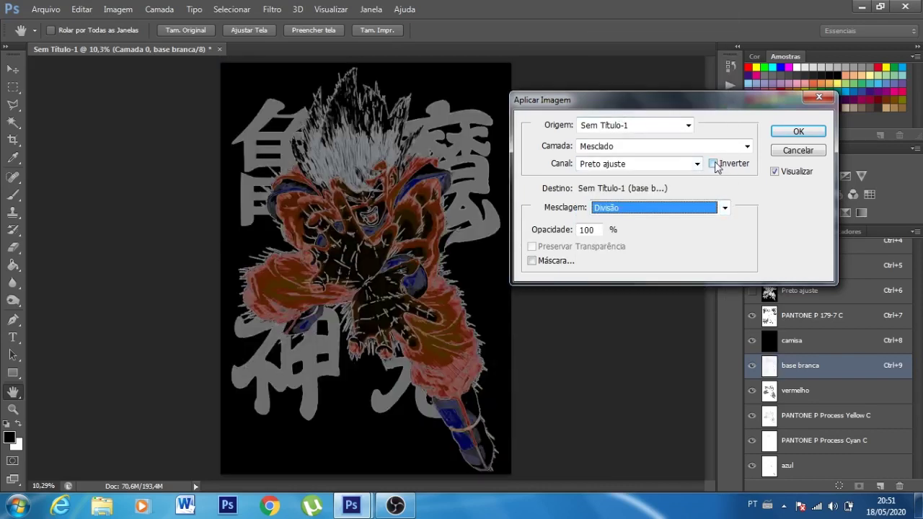
click(713, 164)
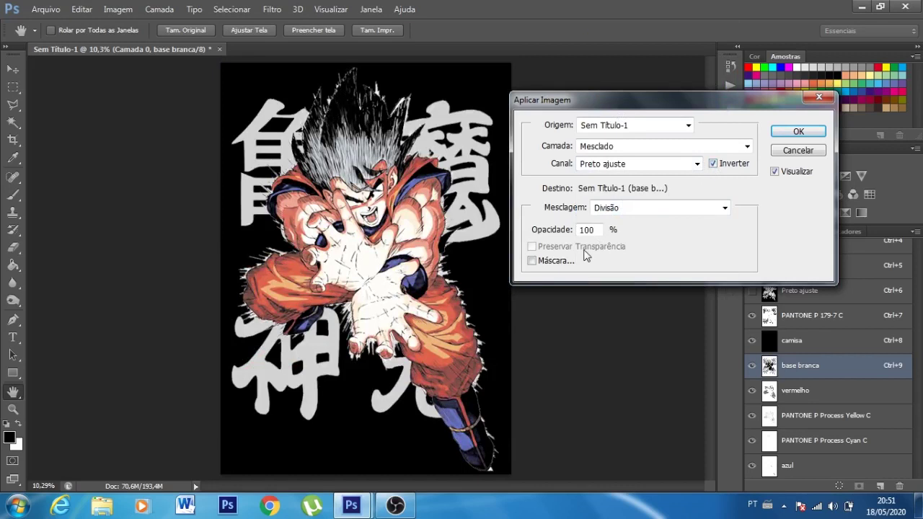
click(774, 171)
click(774, 172)
click(774, 171)
click(774, 171)
click(775, 172)
click(774, 172)
click(774, 172)
click(774, 172)
click(774, 171)
click(774, 171)
click(774, 172)
click(775, 172)
click(774, 172)
click(774, 172)
click(798, 132)
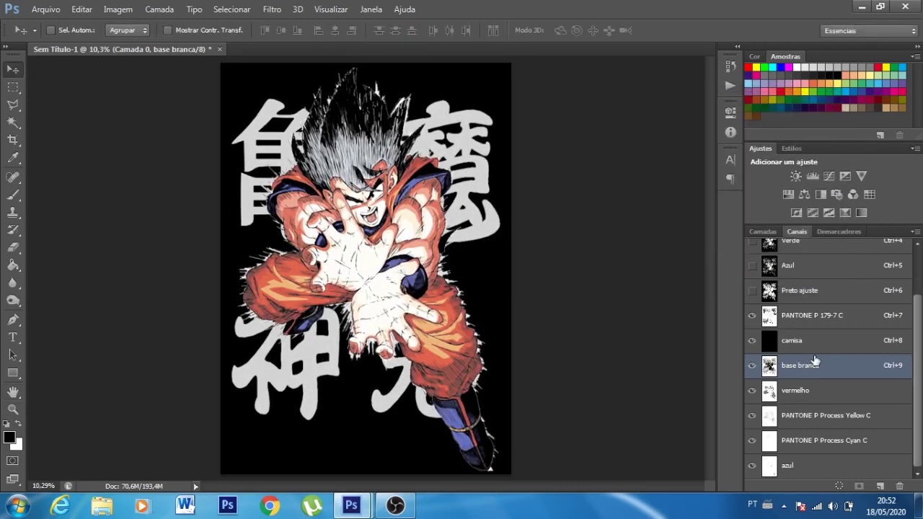
Step: Start Apply Image on base branca using base branca itself as source at 40% opacity
click(121, 9)
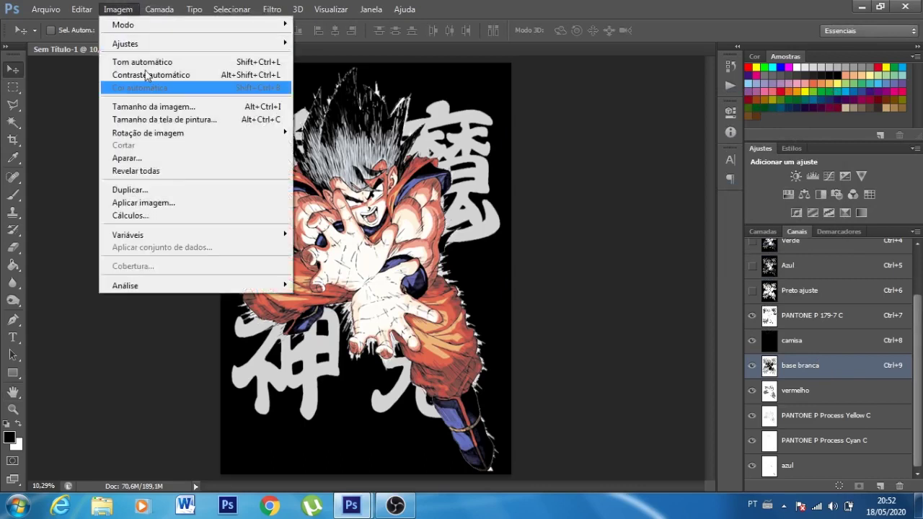
click(160, 202)
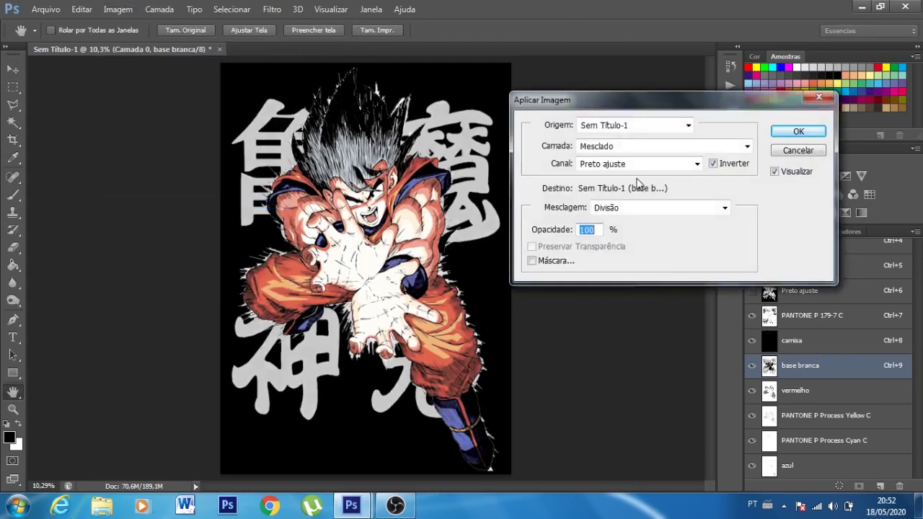
click(674, 164)
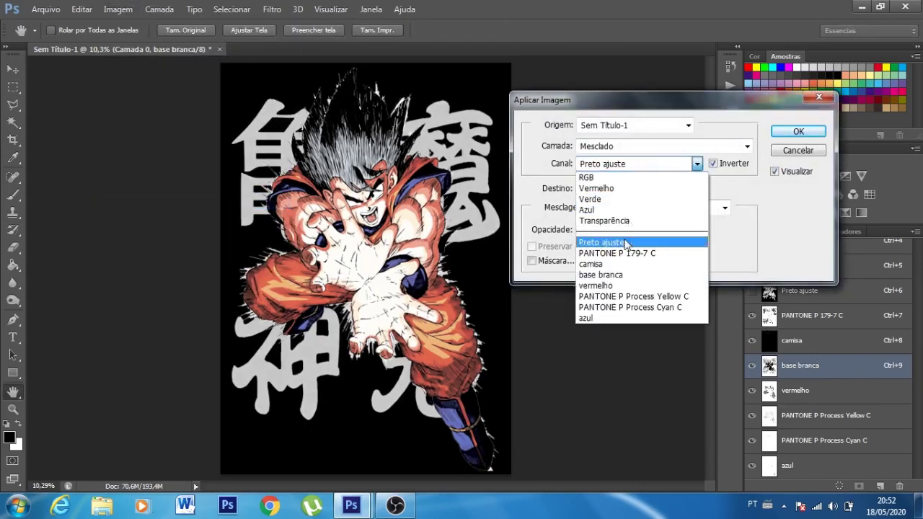
click(601, 275)
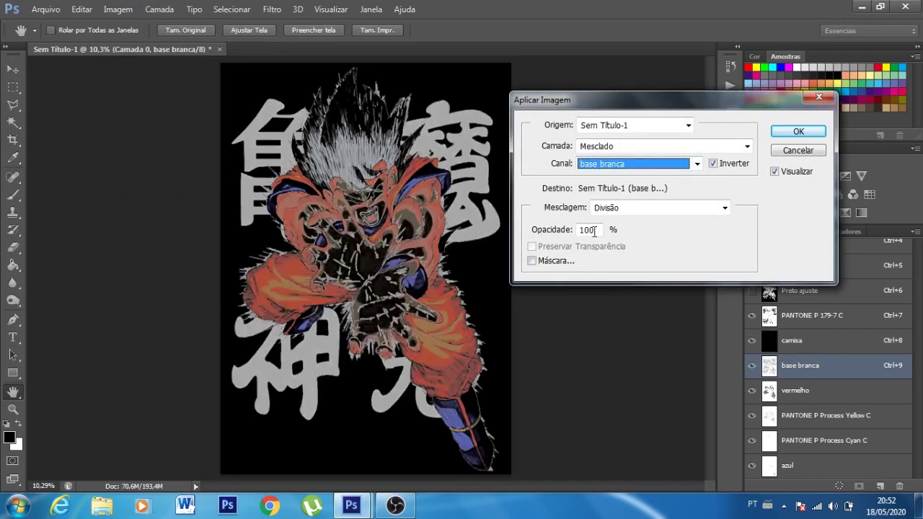
double_click(594, 230)
text(4)
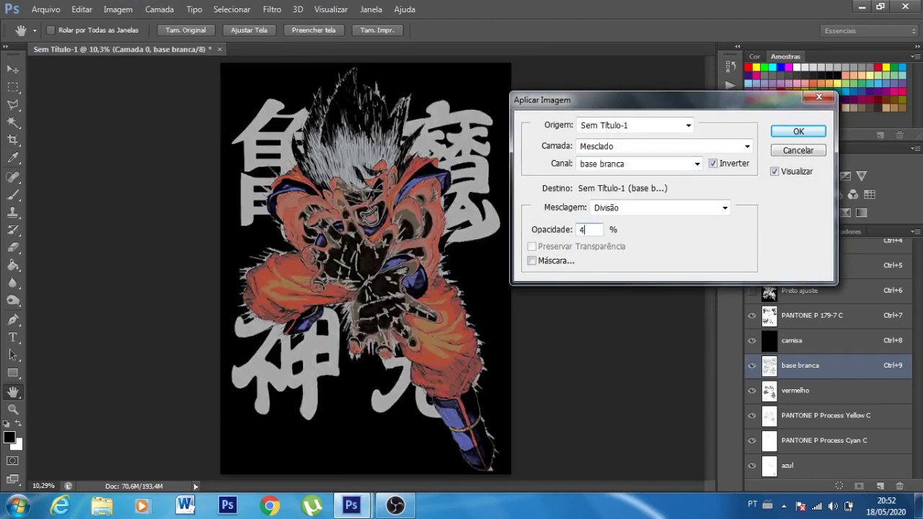
text(0)
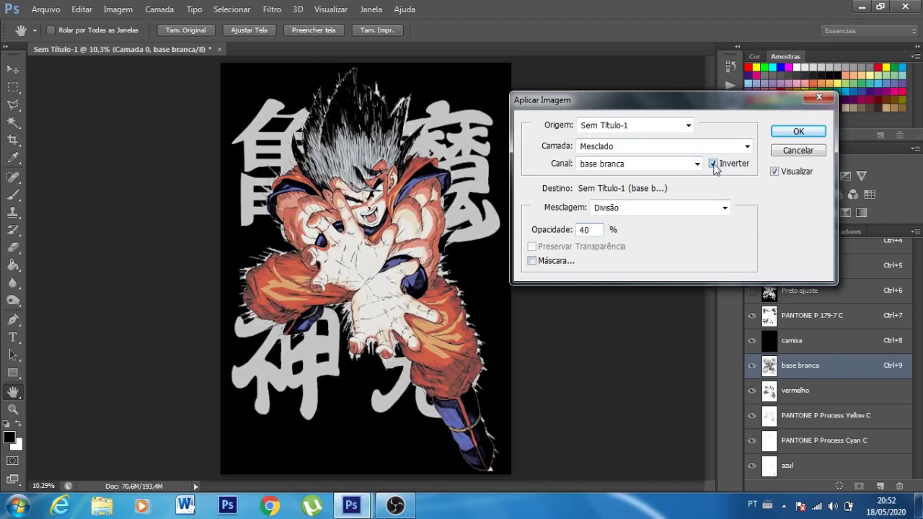
Step: Compare the preview, then lower the self-applied opacity to 20% and recheck
click(773, 172)
click(773, 172)
click(774, 173)
click(774, 172)
click(773, 172)
click(774, 172)
click(774, 172)
click(774, 172)
click(773, 172)
click(773, 172)
click(774, 172)
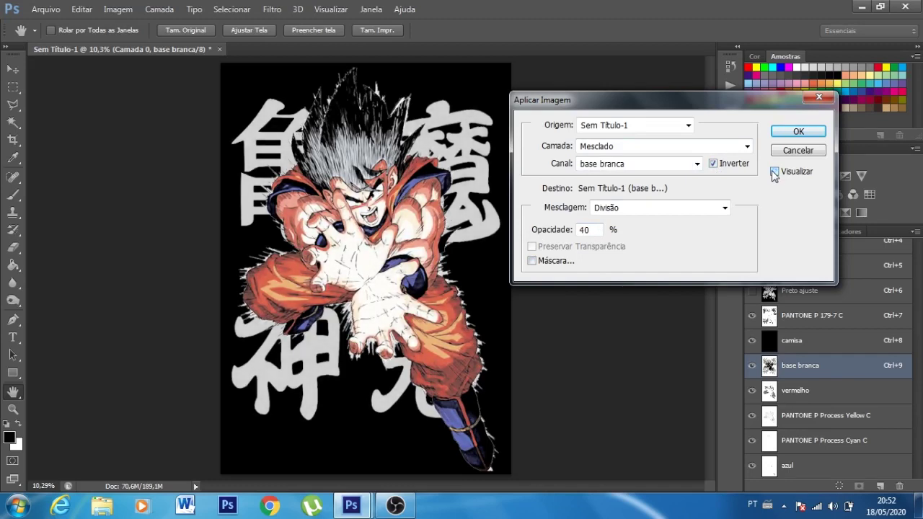
click(773, 172)
double_click(589, 229)
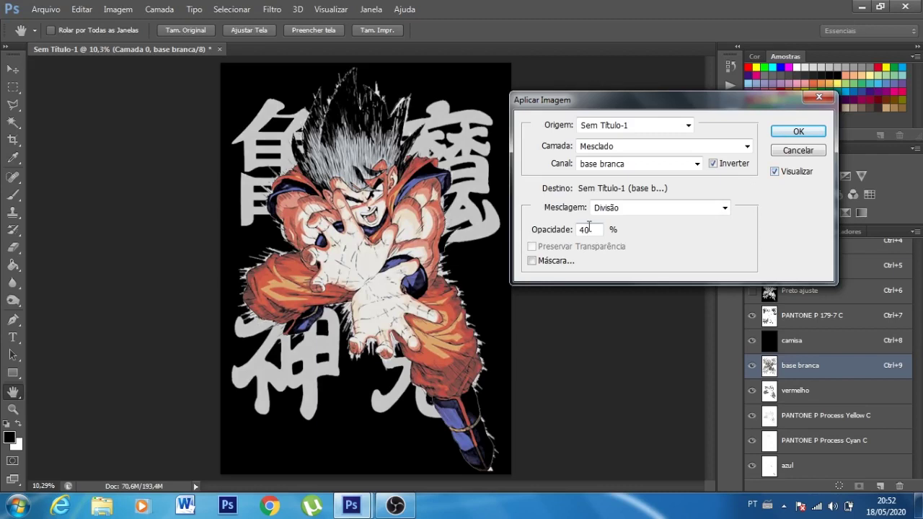
text(20)
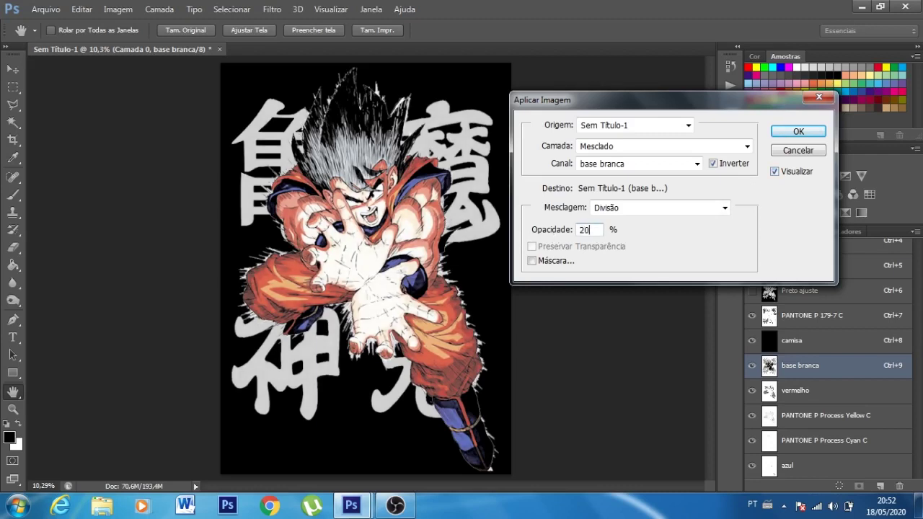
click(773, 173)
Step: Confirm the 15% Apply Image, then raise vermelho's black input level with Levels
click(793, 131)
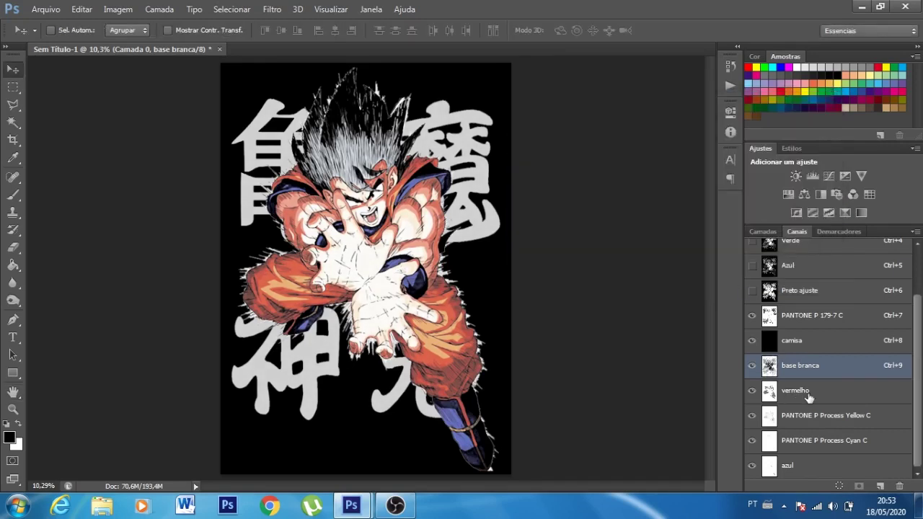
click(812, 393)
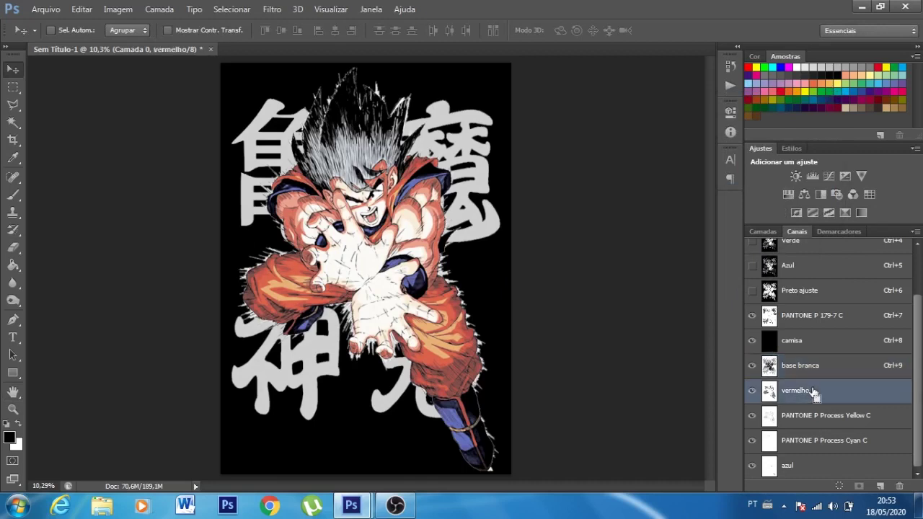
key(ctrl+l)
drag(657, 217, 690, 218)
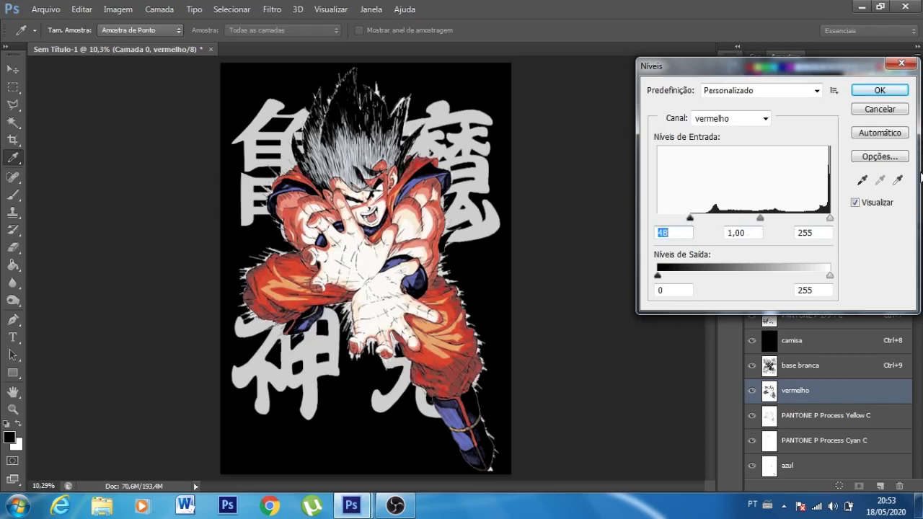
click(883, 91)
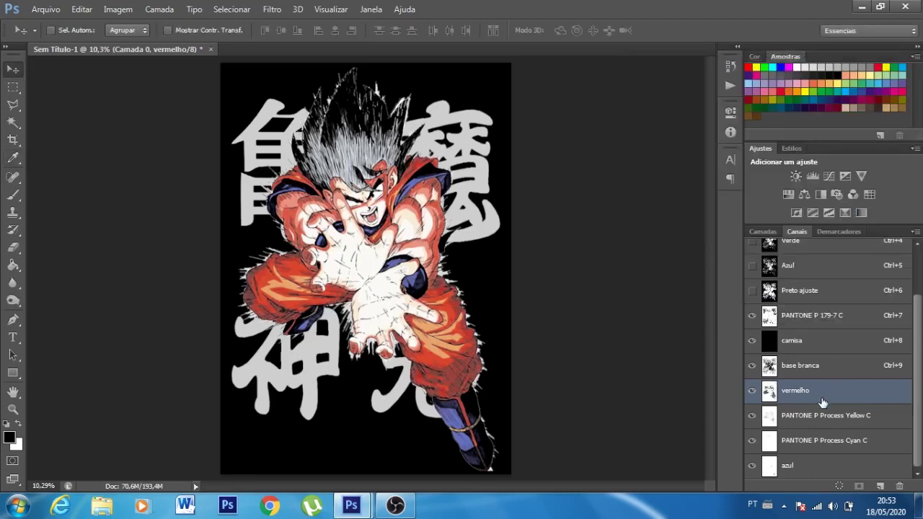
Step: Raise the PANTONE P Process Yellow C black input level to 77 with Levels
click(818, 416)
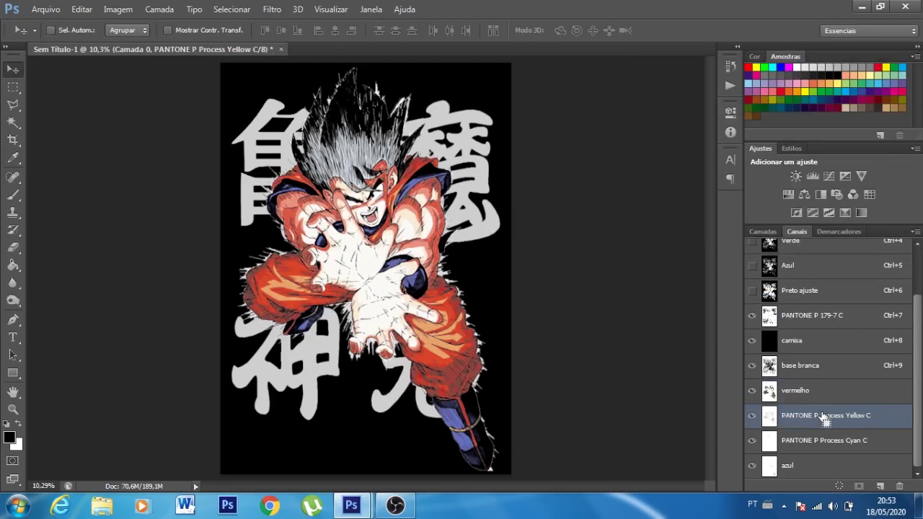
key(ctrl+l)
drag(658, 217, 709, 218)
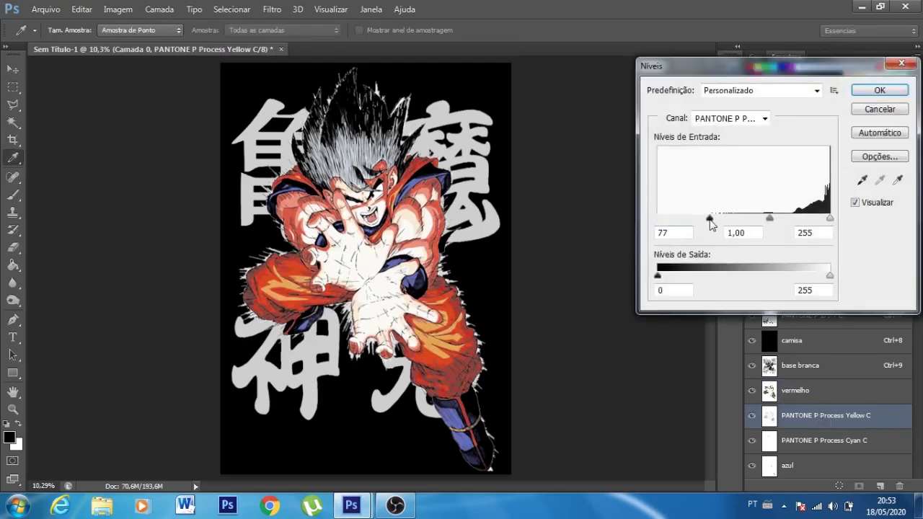
click(880, 91)
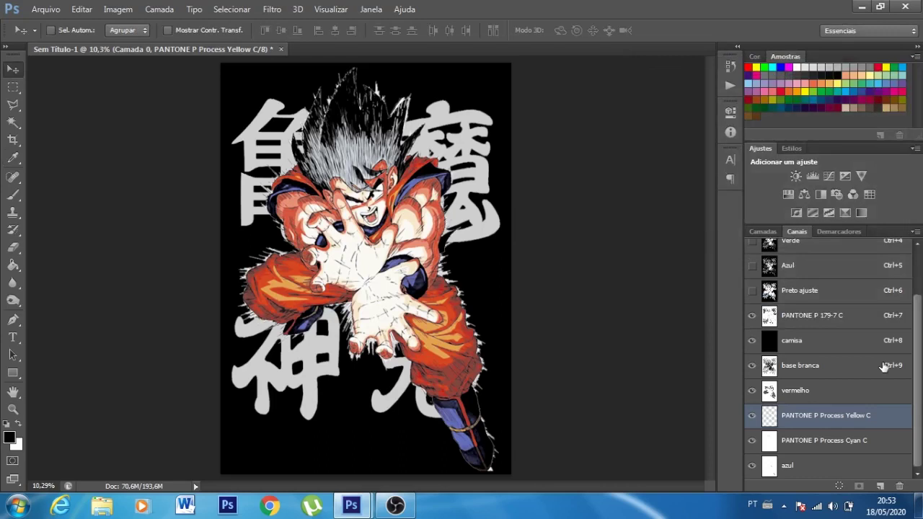
Step: Raise the Cyan C/azul black input level in Levels, fine-tuning it near 123 after previewing
click(874, 440)
key(ctrl+l)
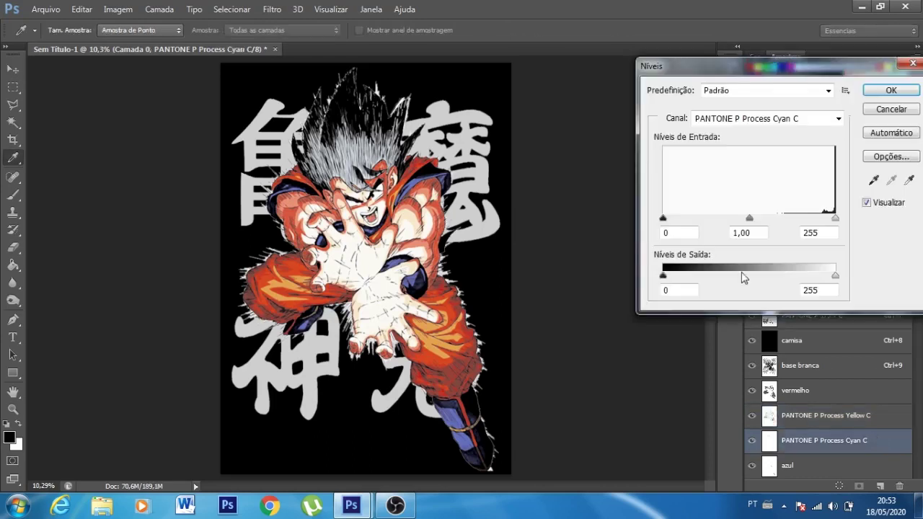
mouse_move(665, 220)
mouse_down()
mouse_move(793, 223)
mouse_move(762, 221)
mouse_up()
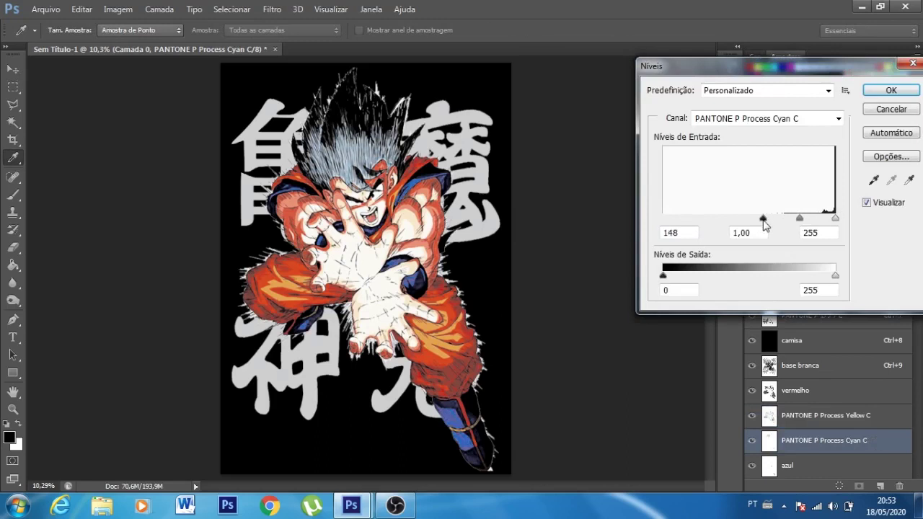
click(866, 203)
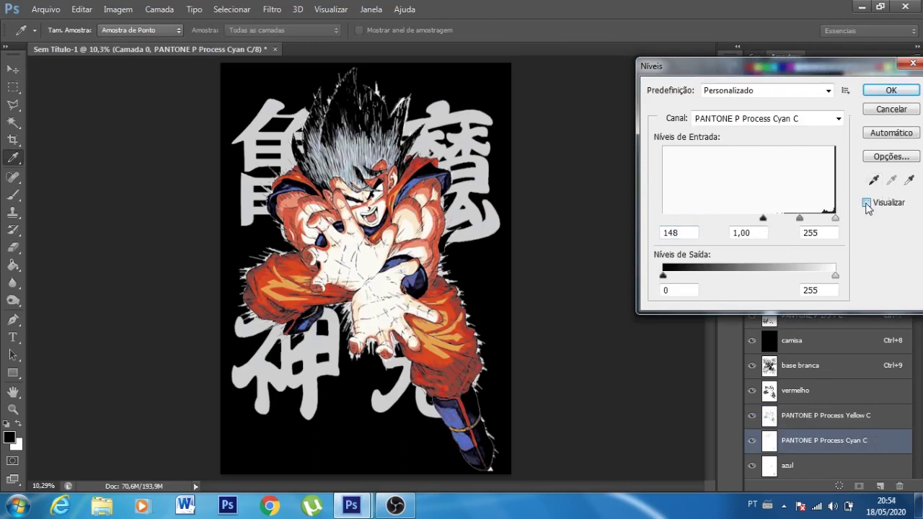
click(866, 202)
click(866, 202)
click(867, 203)
drag(762, 218, 725, 218)
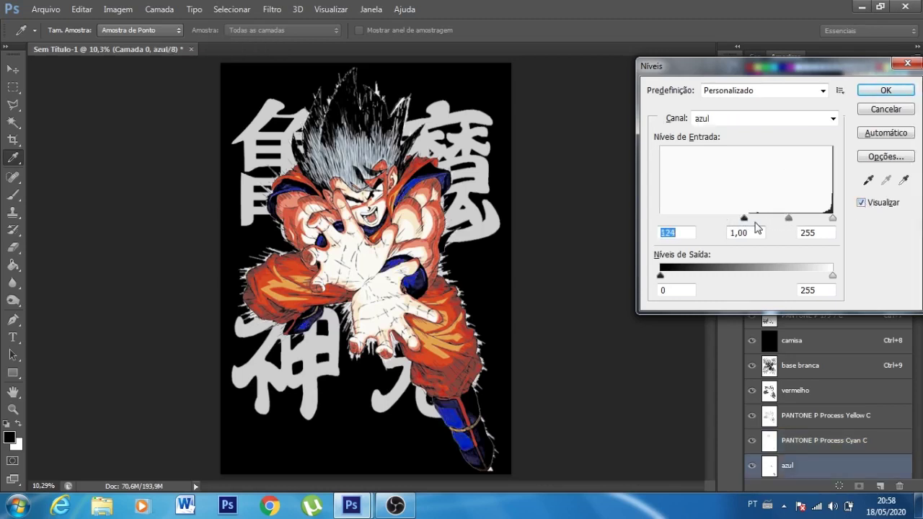
drag(746, 219, 743, 219)
Step: Apply the azul Levels and compare azul with Cyan C, ending on Cyan C
click(885, 90)
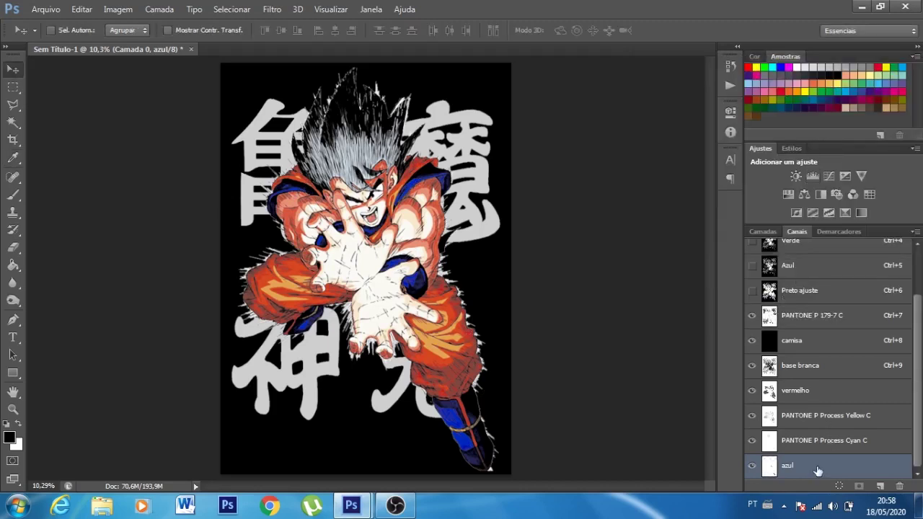
click(806, 443)
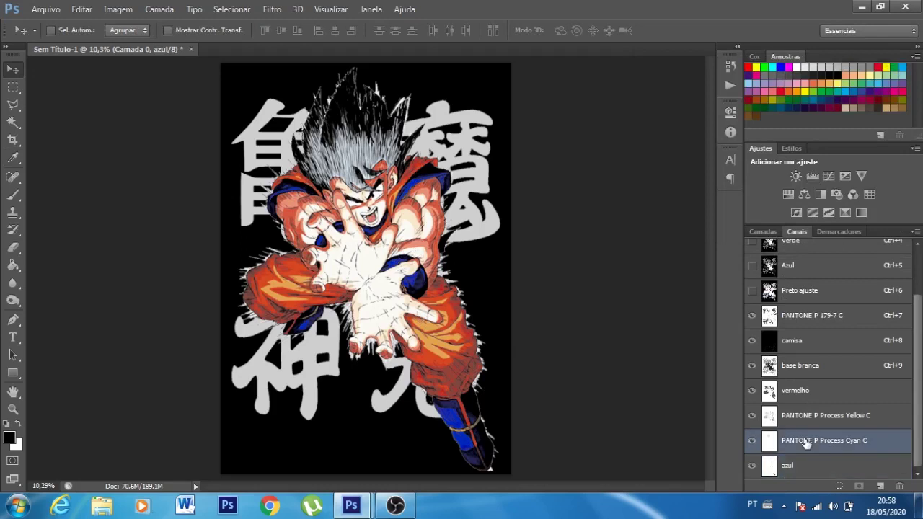
click(812, 465)
click(805, 442)
click(807, 465)
click(803, 442)
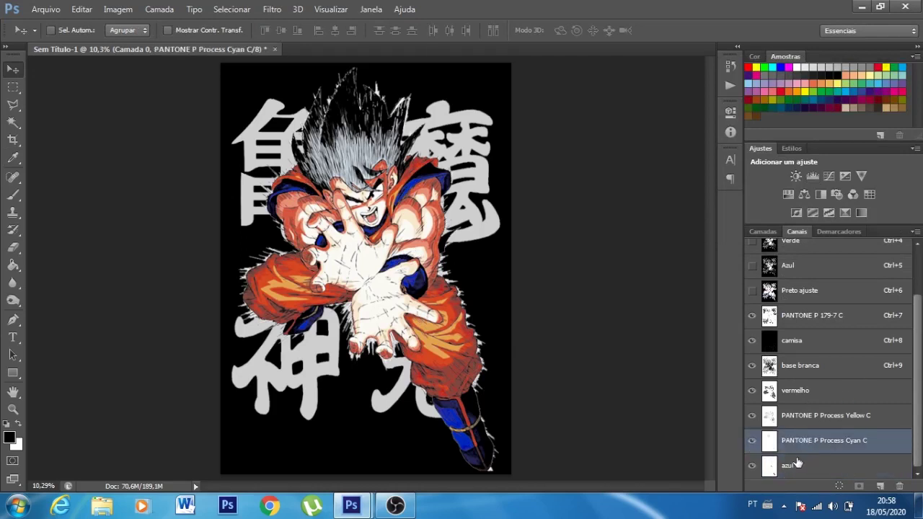
click(798, 466)
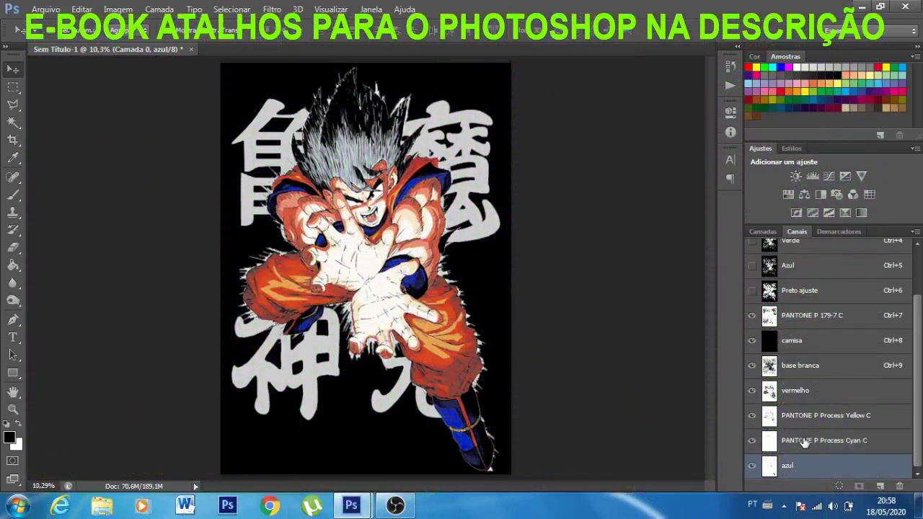
click(803, 441)
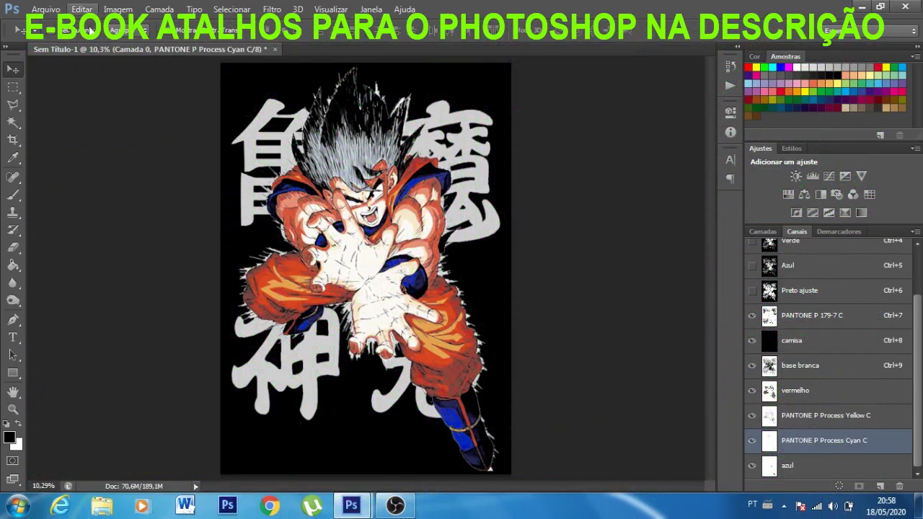
Step: Apply Image onto Cyan C from azul in Multiplicação mode at 100%
click(118, 10)
click(150, 201)
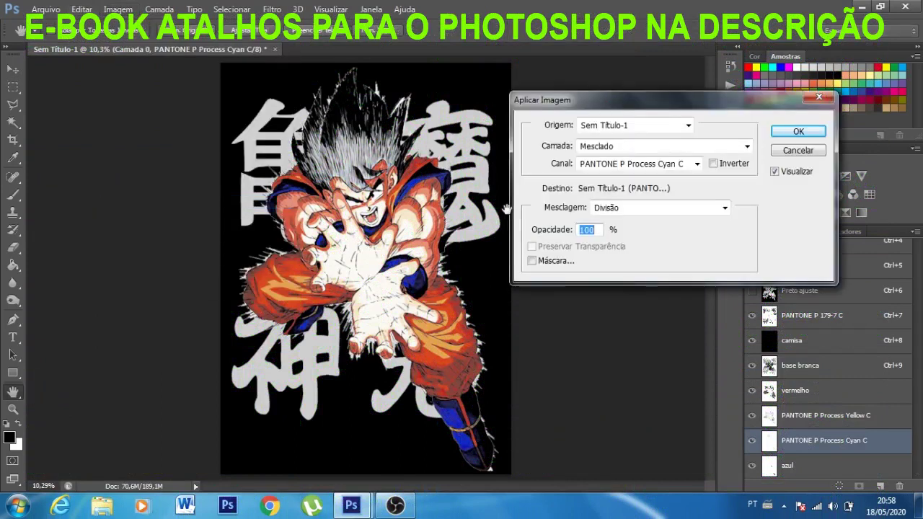
click(697, 164)
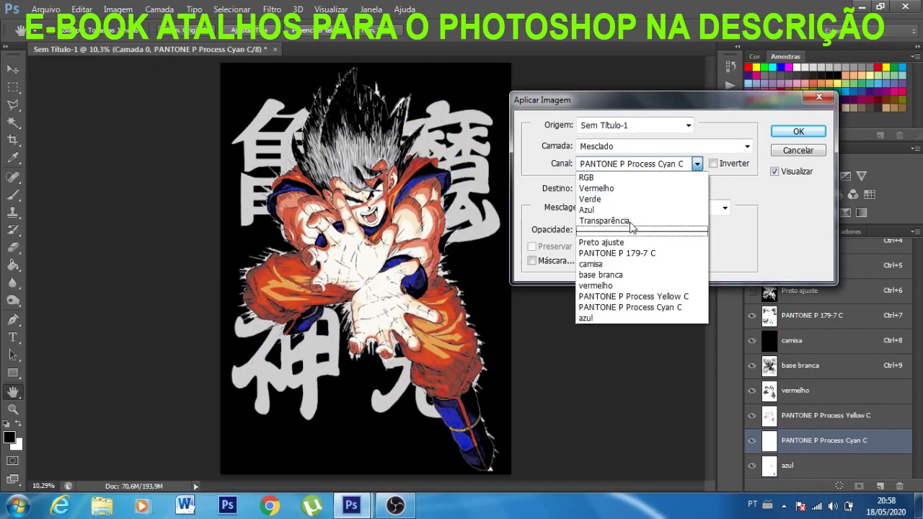
click(593, 317)
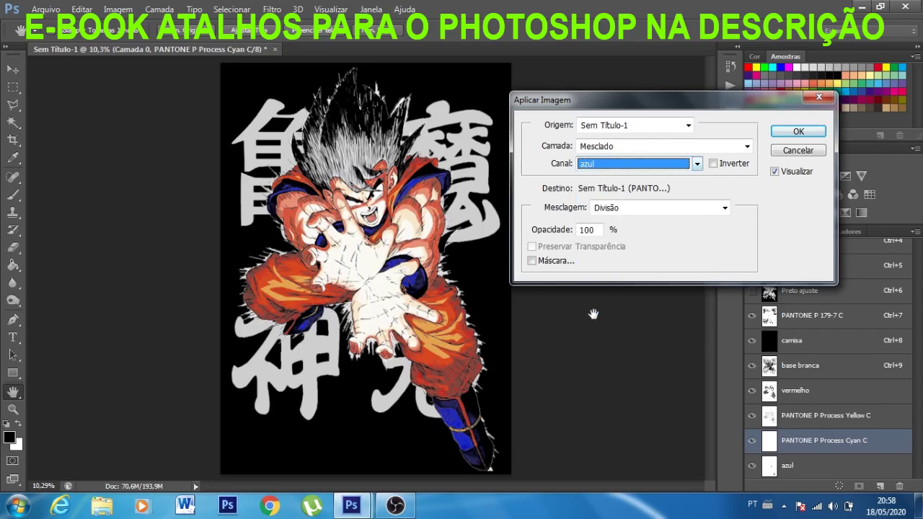
click(664, 209)
click(617, 57)
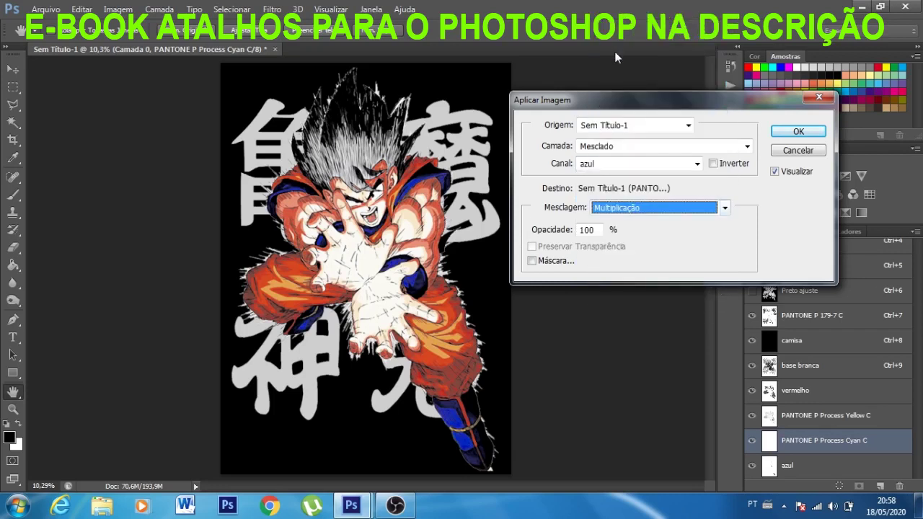
click(776, 172)
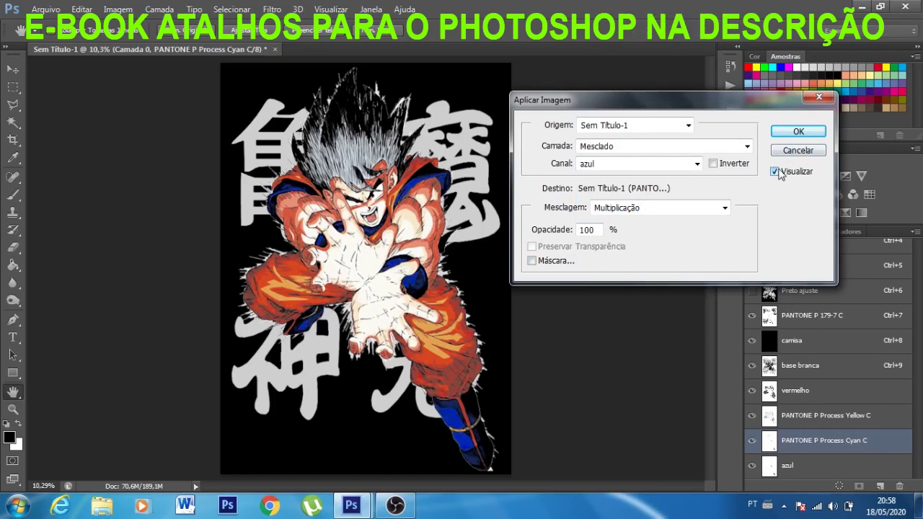
click(793, 131)
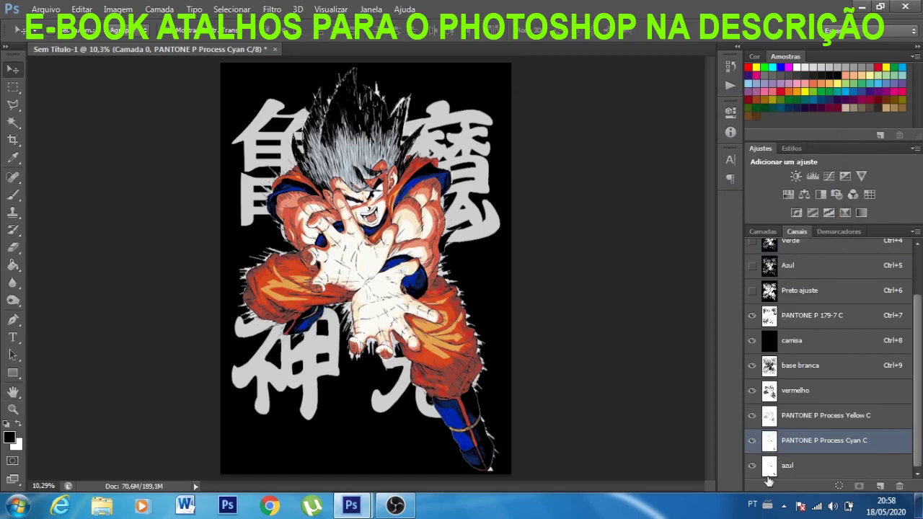
Step: Hide the azul channel and toggle Cyan C's visibility to compare
click(754, 466)
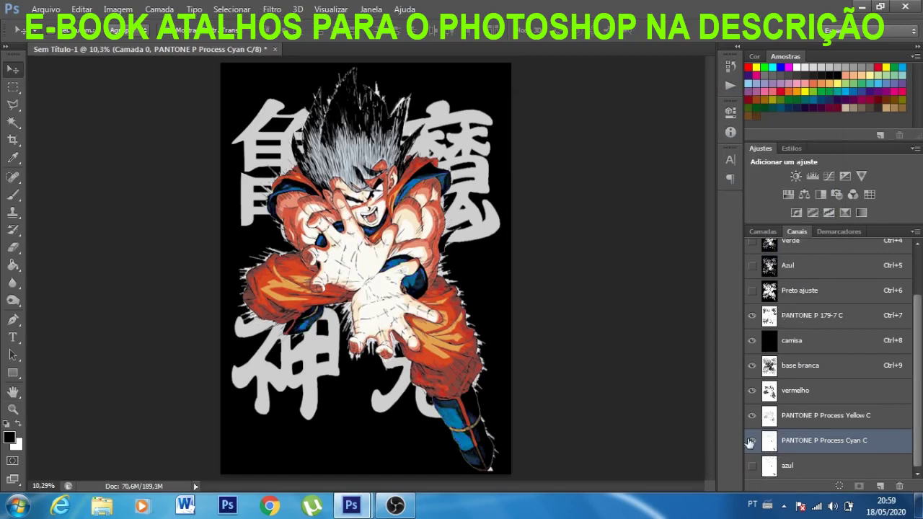
click(754, 441)
click(754, 441)
Step: Change the Cyan C spot ink to blue at 10% solidity and rename it 'azul 2'
double_click(769, 441)
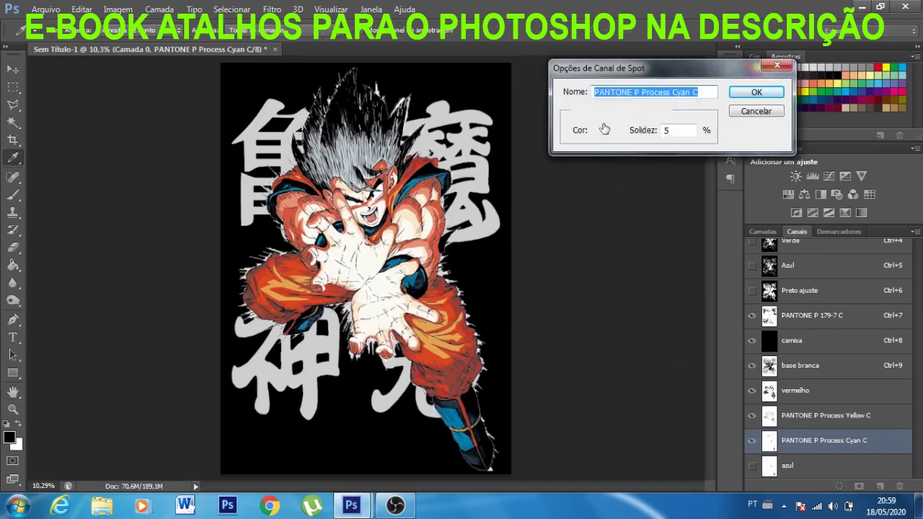
click(600, 130)
click(896, 204)
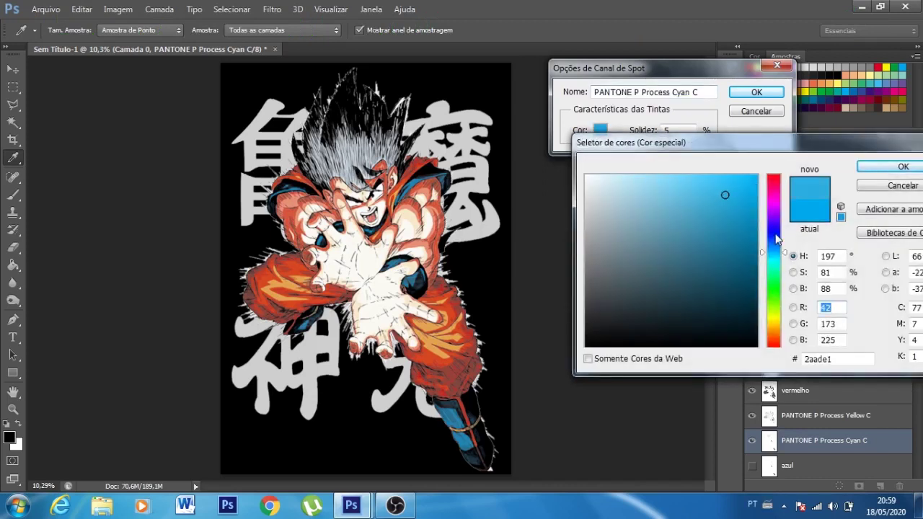
click(776, 236)
click(902, 166)
key(Tab)
text(10)
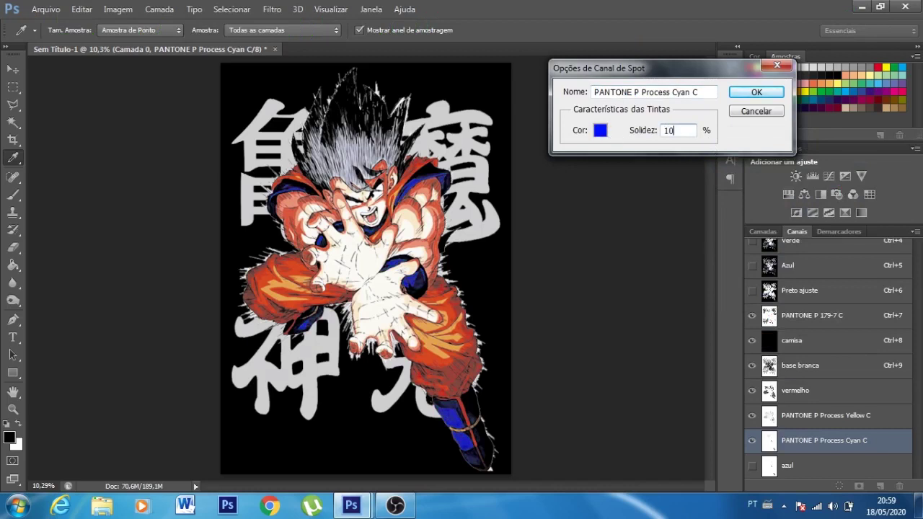
click(700, 92)
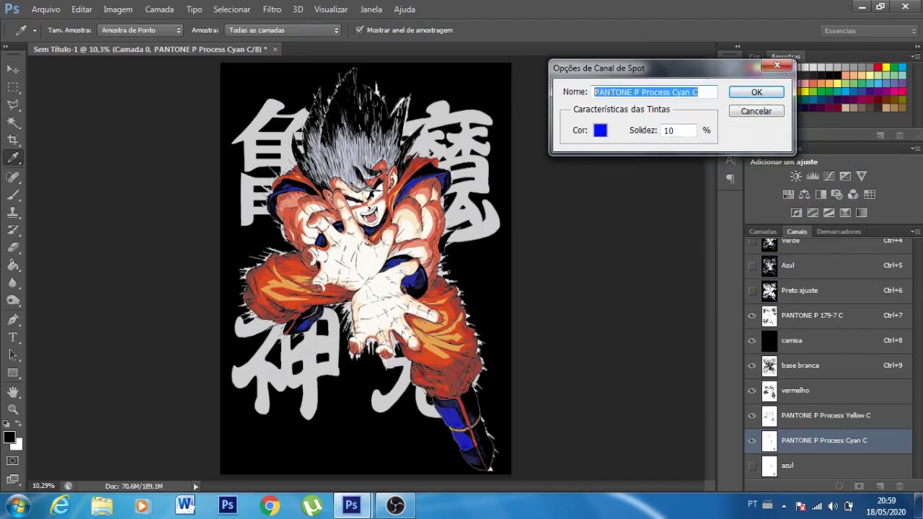
text(azul )
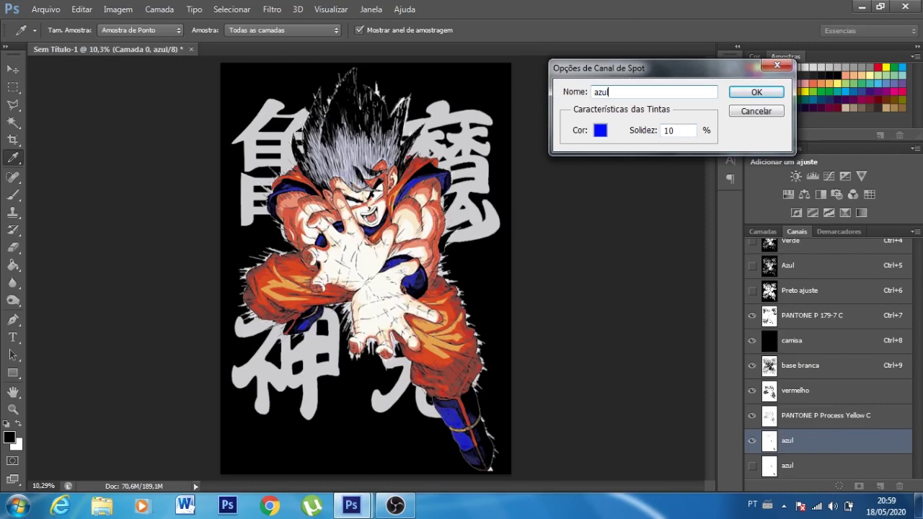
text(2)
click(754, 92)
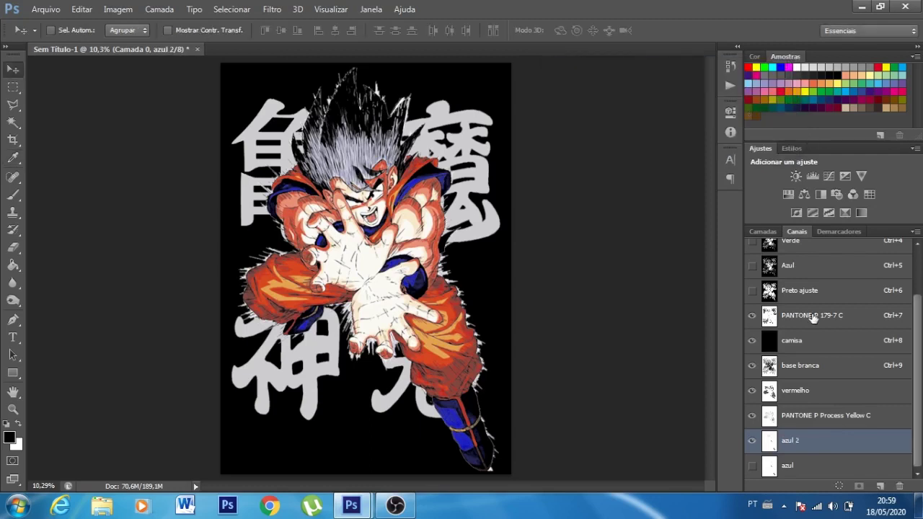
Step: Toggle azul 2 and azul visibility repeatedly to compare the two blue inks
click(752, 441)
click(752, 441)
click(751, 441)
click(752, 441)
click(754, 446)
click(753, 446)
click(752, 445)
click(752, 446)
click(752, 445)
click(752, 446)
click(754, 442)
click(753, 442)
click(755, 469)
click(754, 450)
click(753, 450)
click(754, 450)
click(754, 452)
Step: Hide azul and bring up Apply Image on azul 2 with azul as the Multiply source
click(752, 441)
click(754, 466)
click(753, 466)
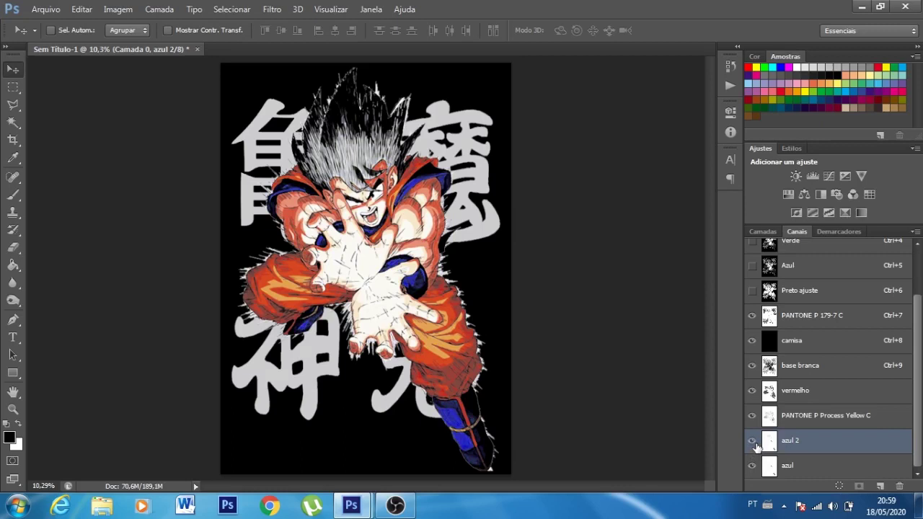
click(753, 441)
click(754, 466)
click(754, 465)
click(752, 441)
click(753, 462)
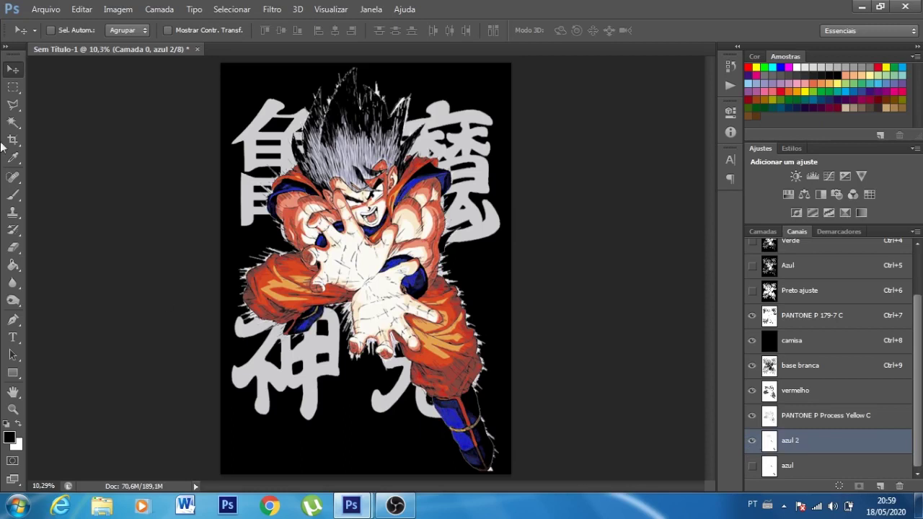
click(117, 10)
click(161, 202)
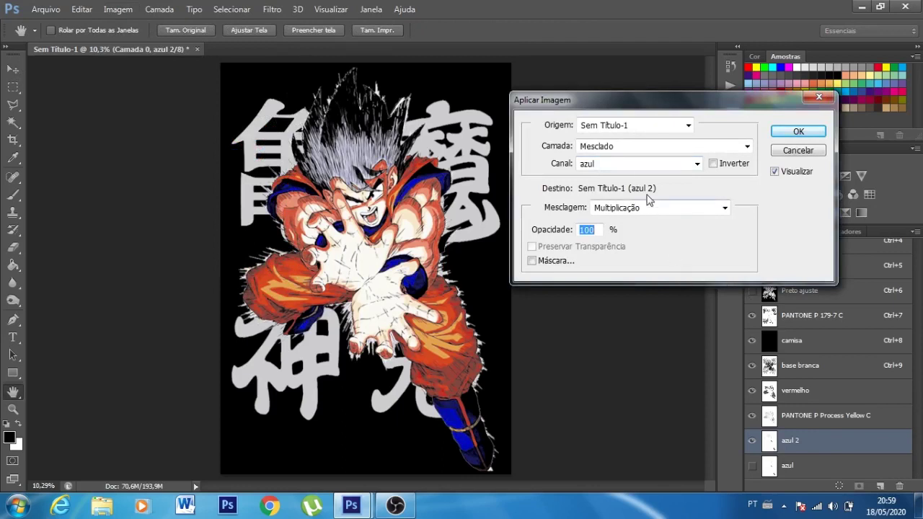
Step: Keep azul in Multiplicação, set opacity to 50%, and confirm after toggling the preview
click(649, 165)
click(603, 318)
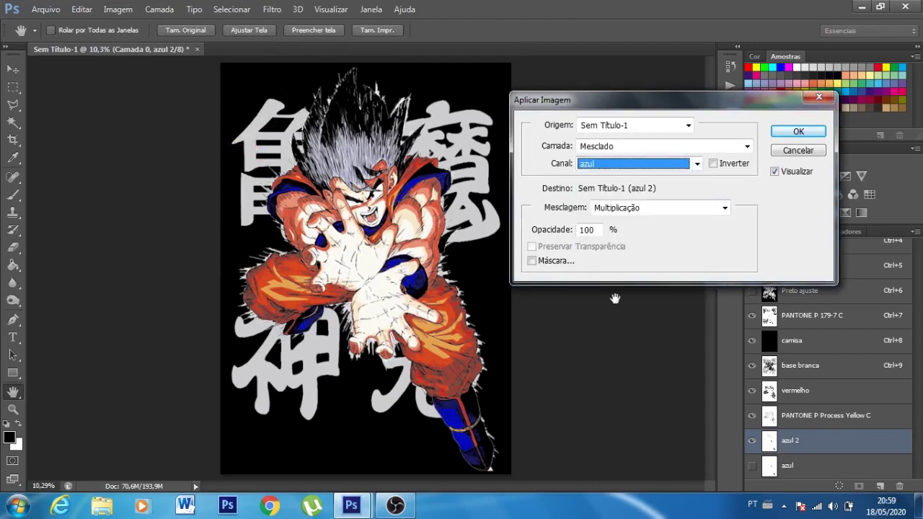
double_click(598, 229)
text(5)
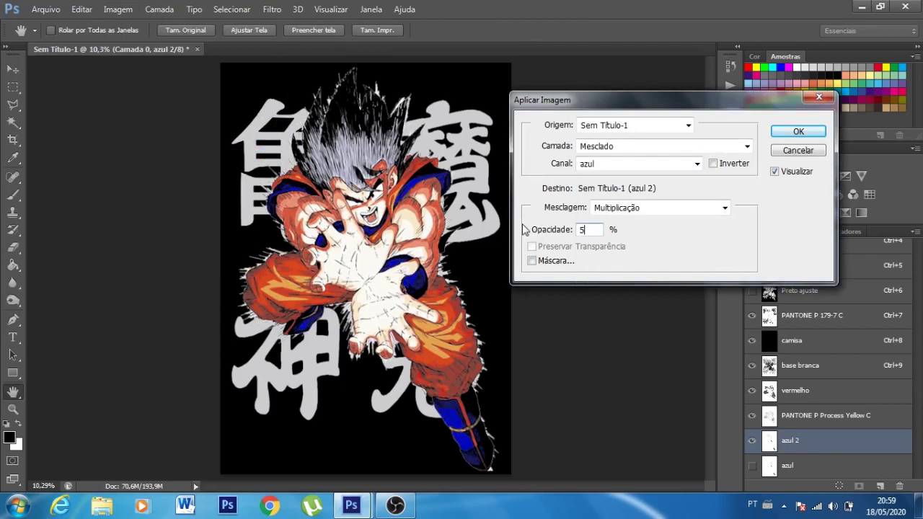
text(0)
click(776, 176)
click(776, 176)
click(776, 176)
click(776, 176)
click(775, 176)
click(774, 172)
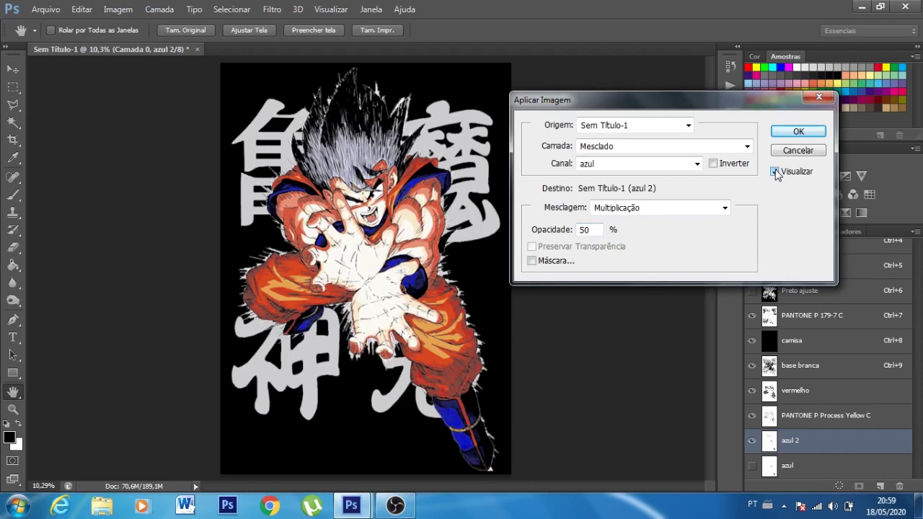
click(775, 172)
click(775, 172)
click(775, 172)
click(776, 174)
click(797, 133)
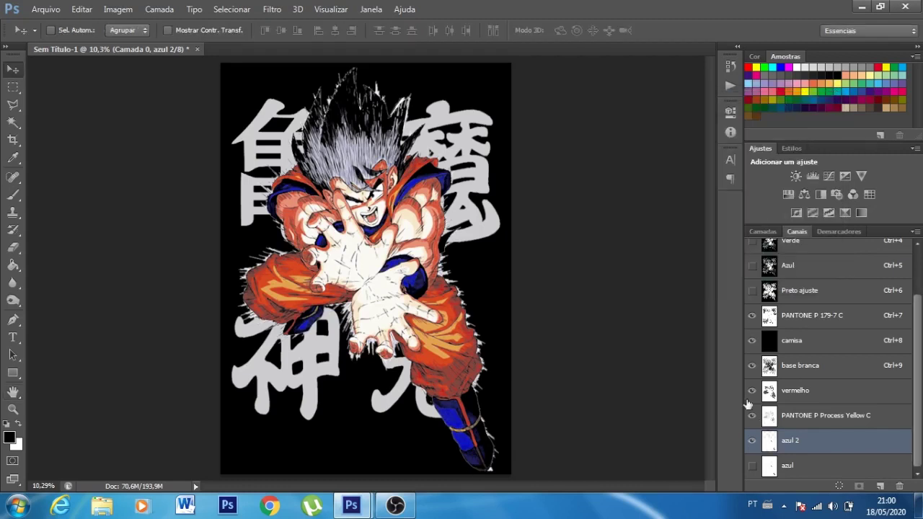
Step: Delete the original azul channel after viewing it alone, then select base branca
double_click(752, 441)
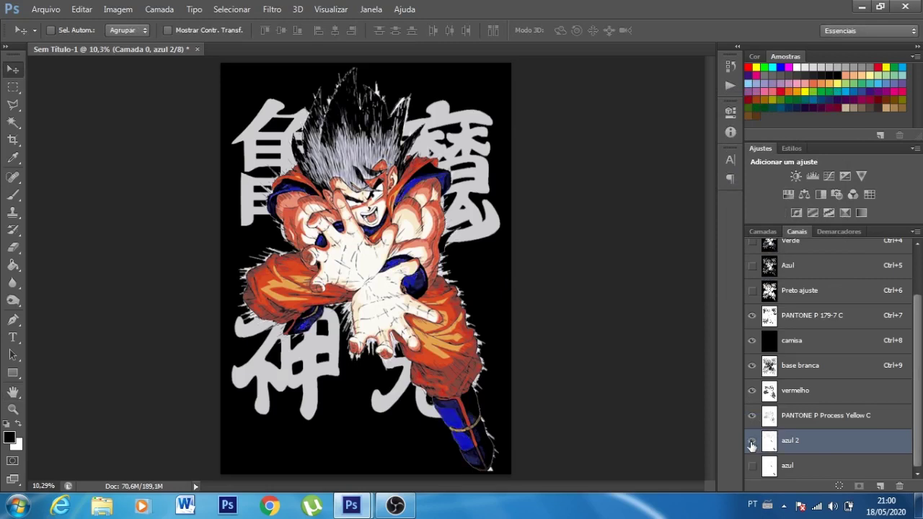
click(793, 465)
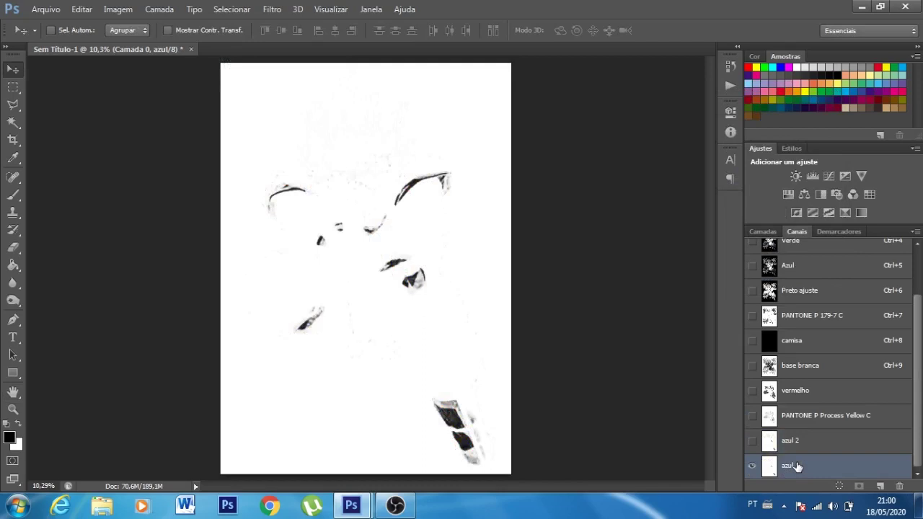
click(899, 486)
click(379, 188)
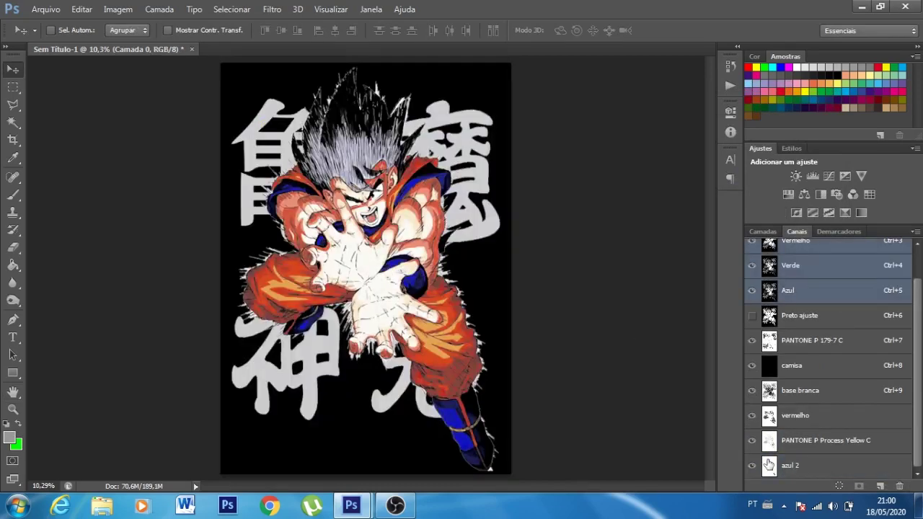
click(800, 467)
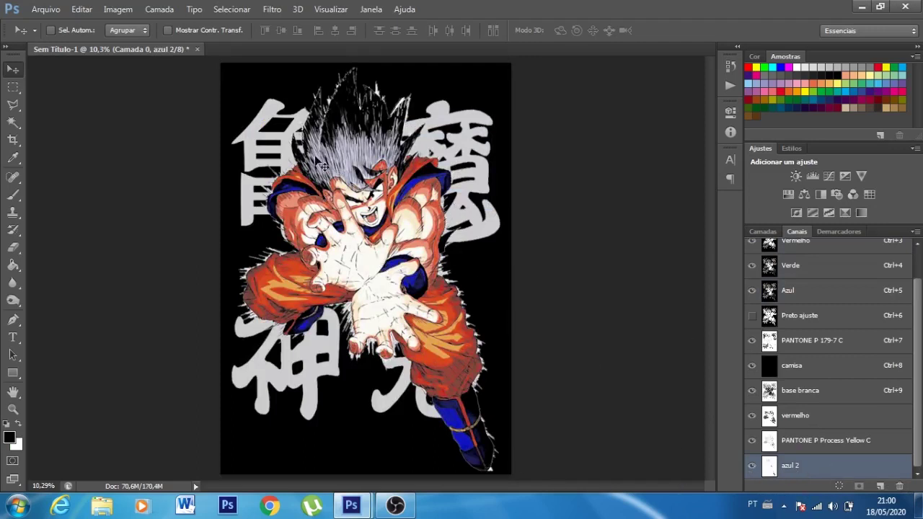
click(819, 394)
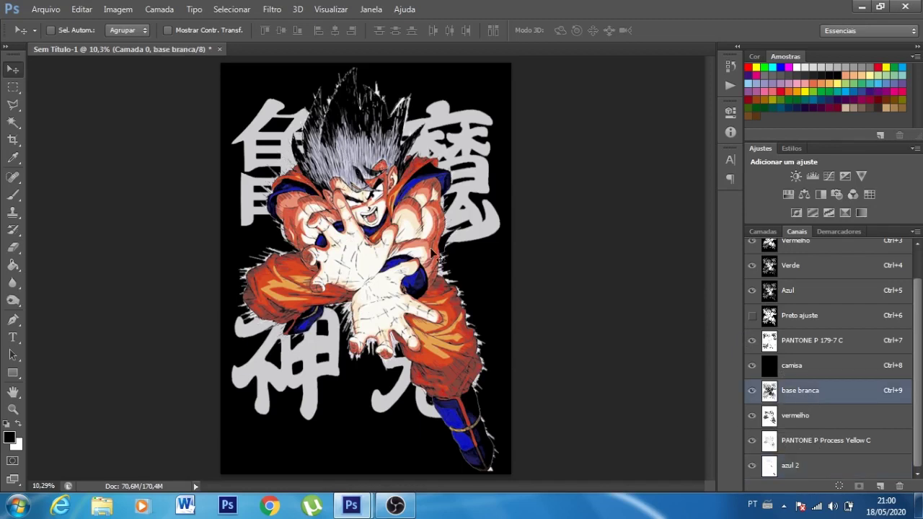
Step: Zoom in to 50% on Goku's hands and pan up to bring his hair into view
key(ctrl+plus)
key(ctrl+plus)
key(ctrl+plus)
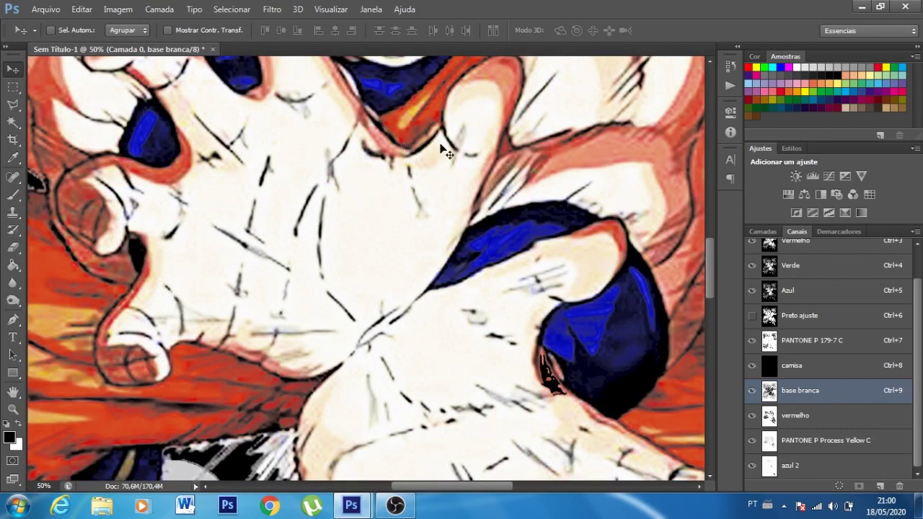
drag(407, 154, 418, 341)
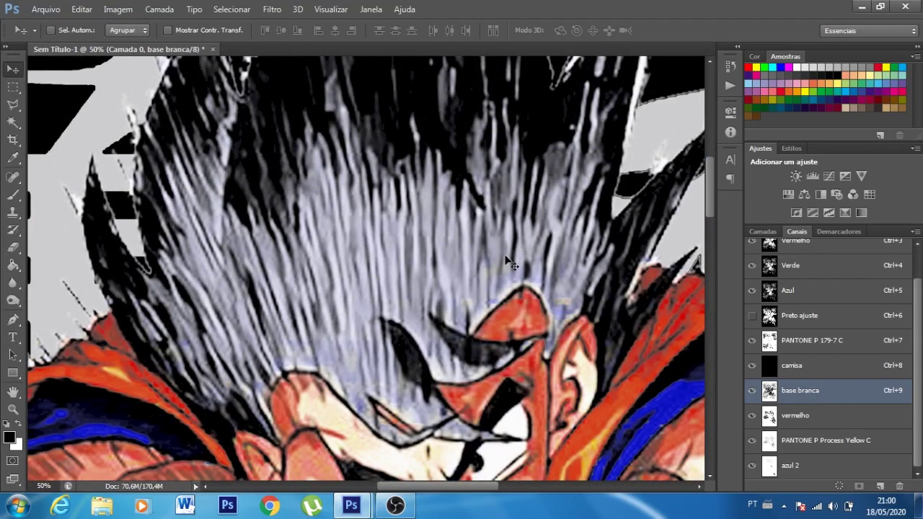
Step: Set Apply Image to use inverted Preto ajuste as the source, with Divisão blend at 30% opacity
click(122, 9)
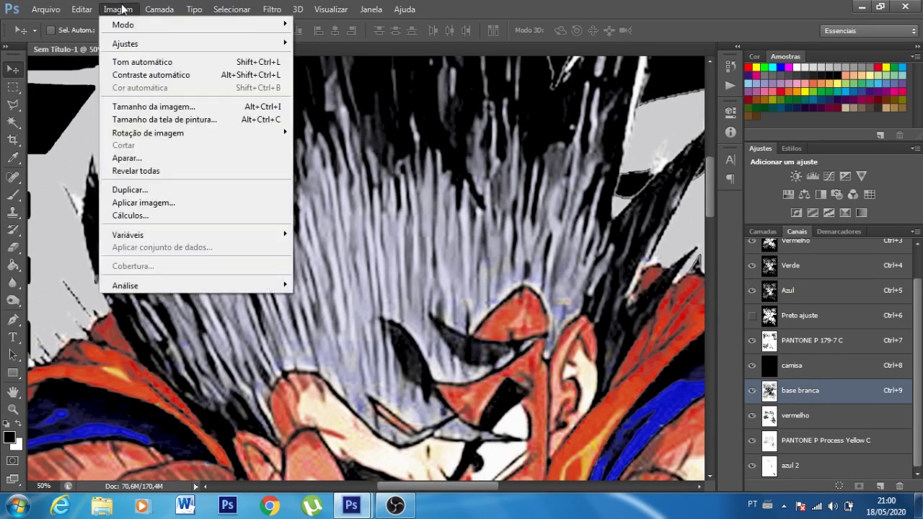
click(165, 207)
click(658, 165)
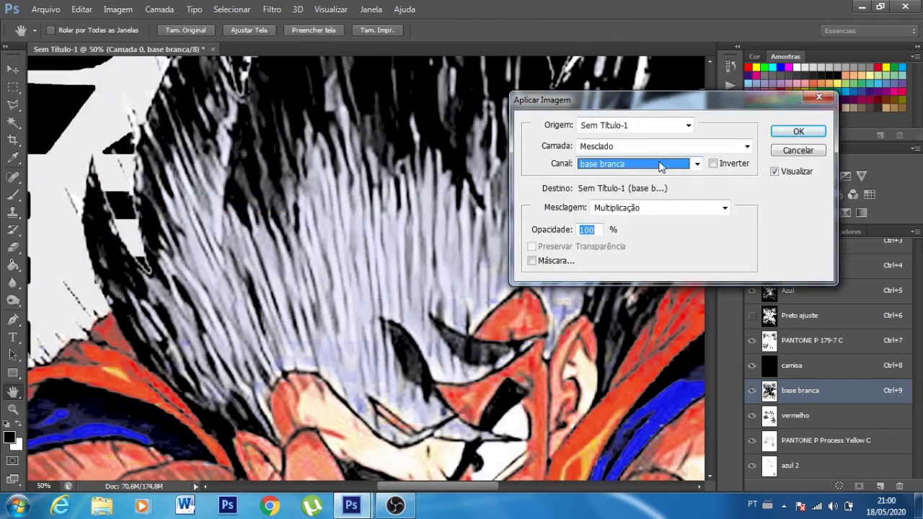
click(658, 164)
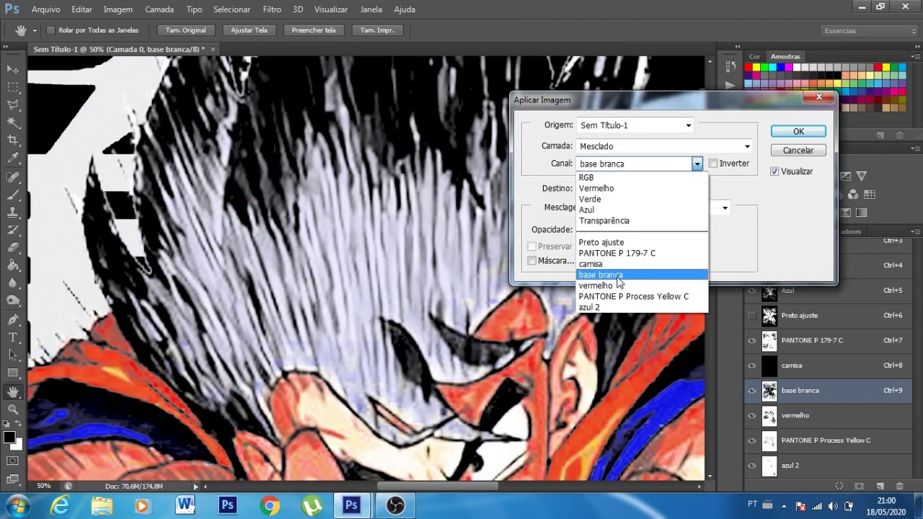
click(616, 242)
click(645, 209)
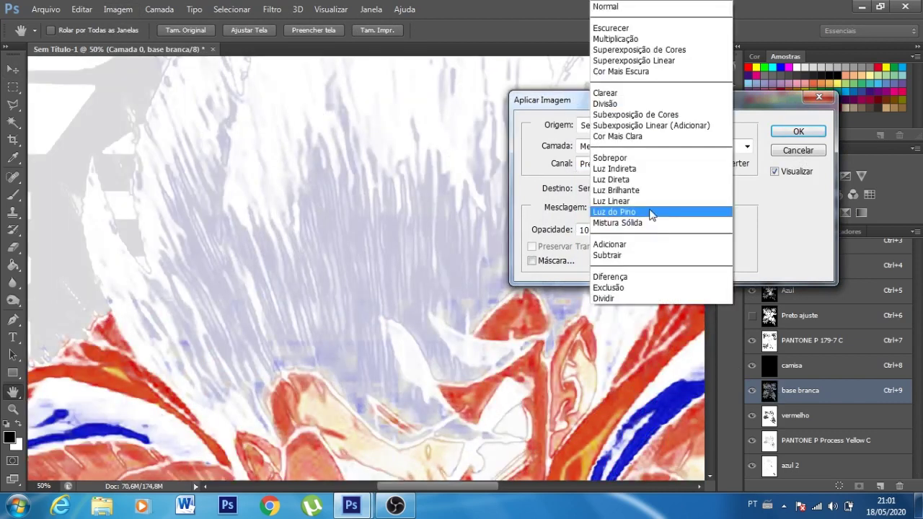
click(609, 103)
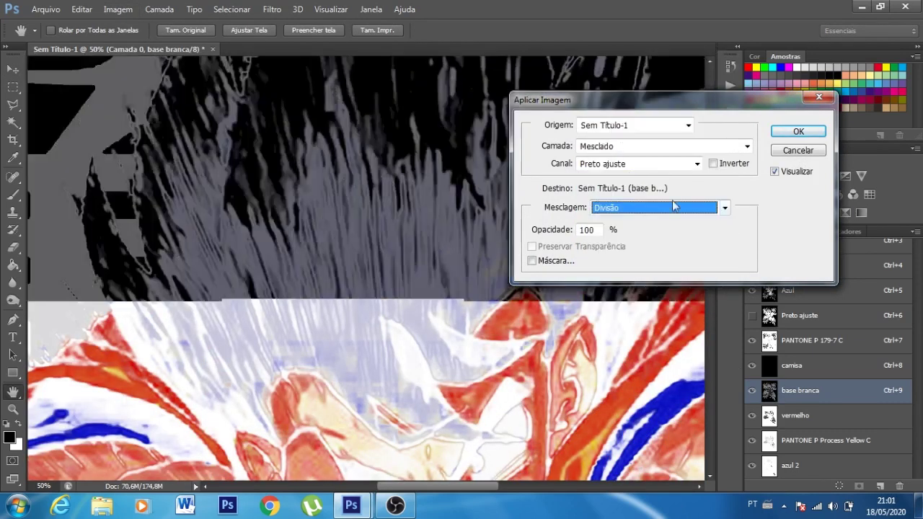
click(713, 165)
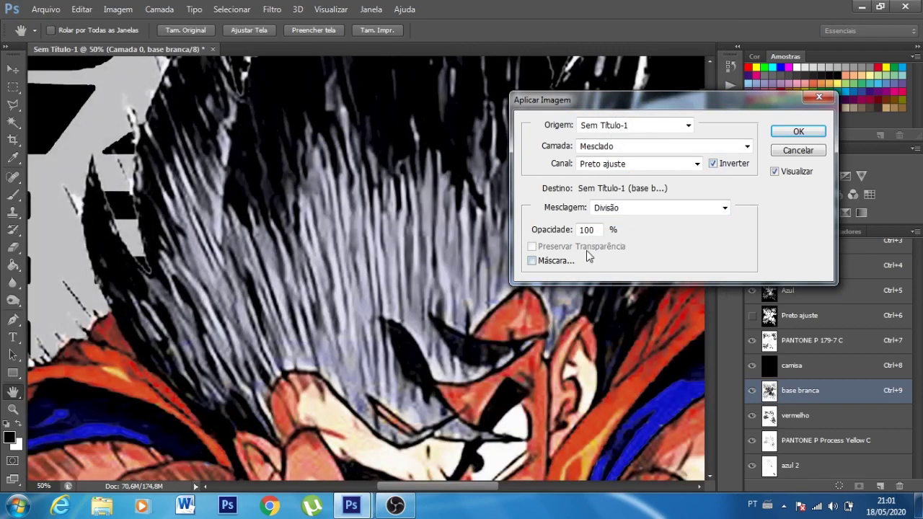
double_click(596, 229)
text(3)
text(0)
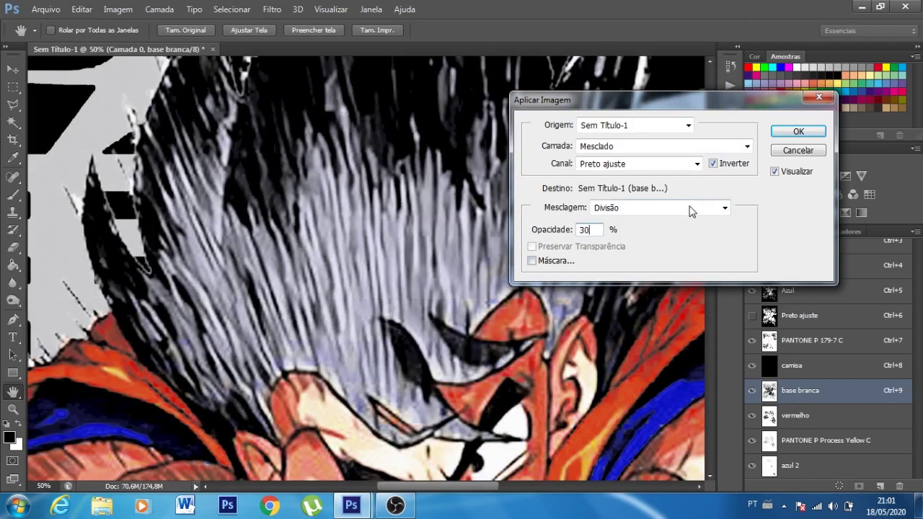
Step: Compare the preview, fit the image on screen, and apply the blend to base branca
click(773, 173)
click(775, 173)
key(ctrl+0)
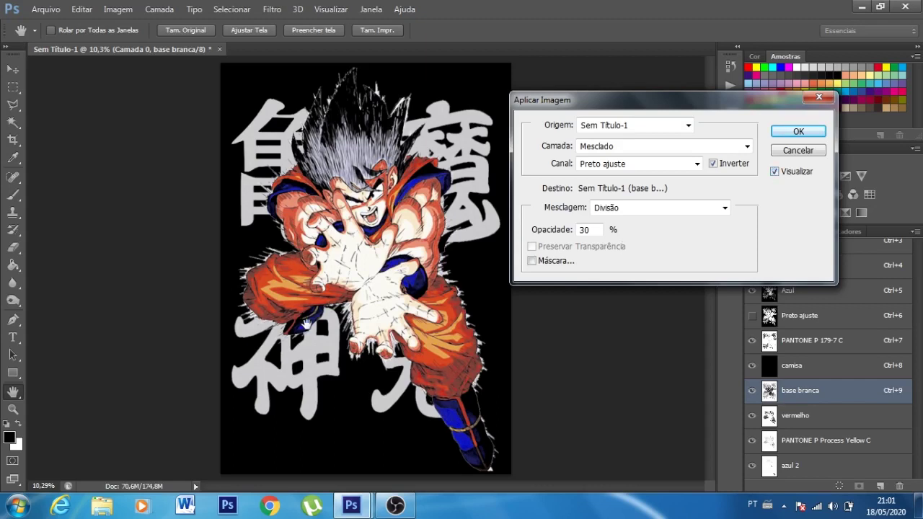
click(798, 132)
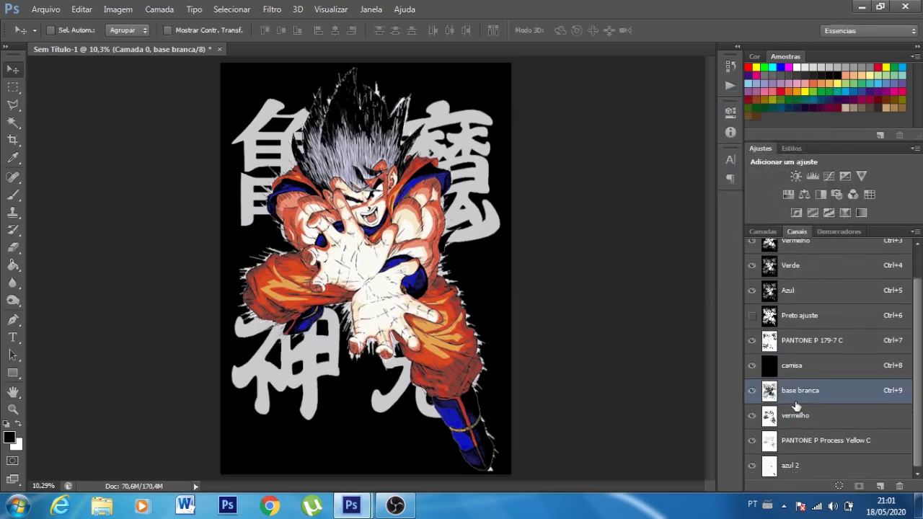
Step: Paste the PANTONE P 179-7 C artwork as Camada 1 in a 3242×4912 px, 300 ppi document, then return to Sem Título-1
click(805, 344)
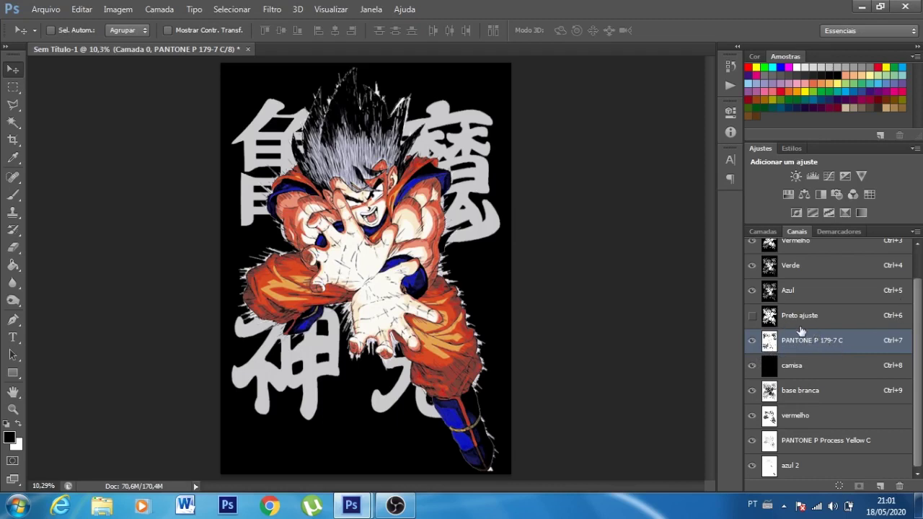
mouse_move(804, 348)
mouse_down()
mouse_move(820, 353)
mouse_move(302, 70)
mouse_move(35, 15)
mouse_up()
key(ctrl+n)
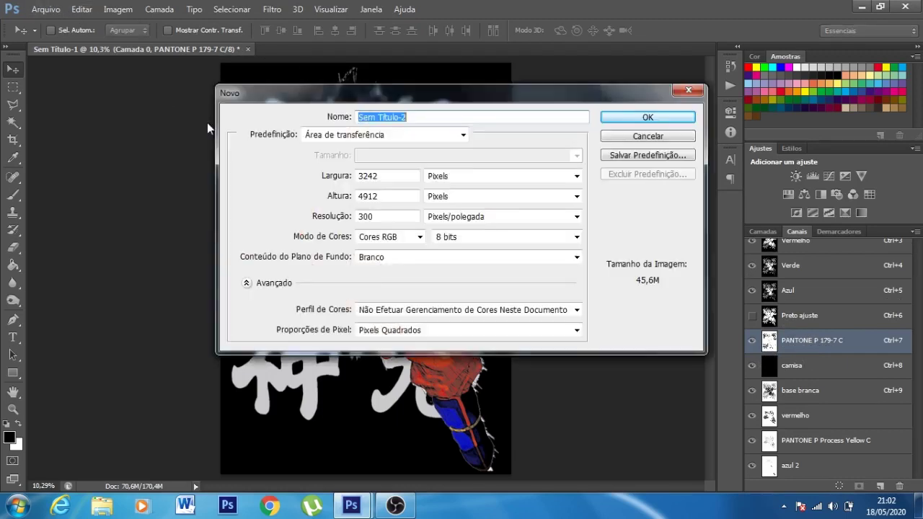
click(649, 119)
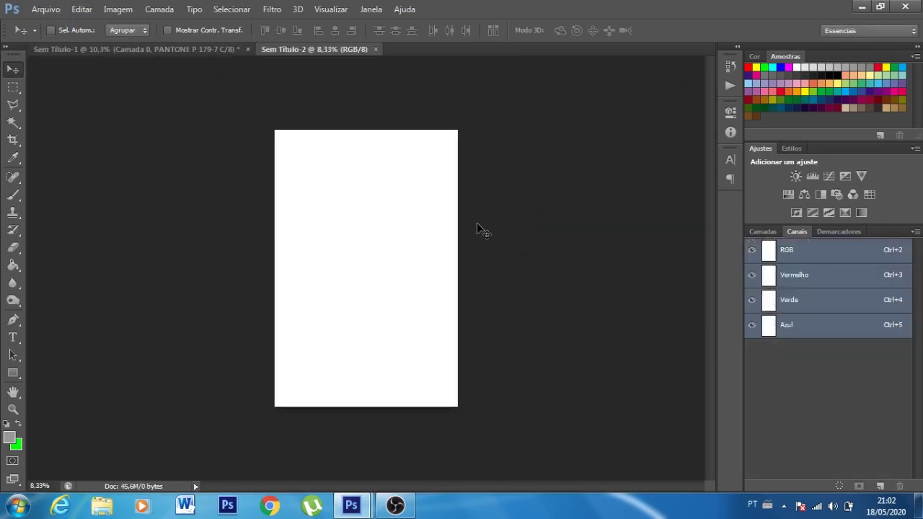
key(ctrl+v)
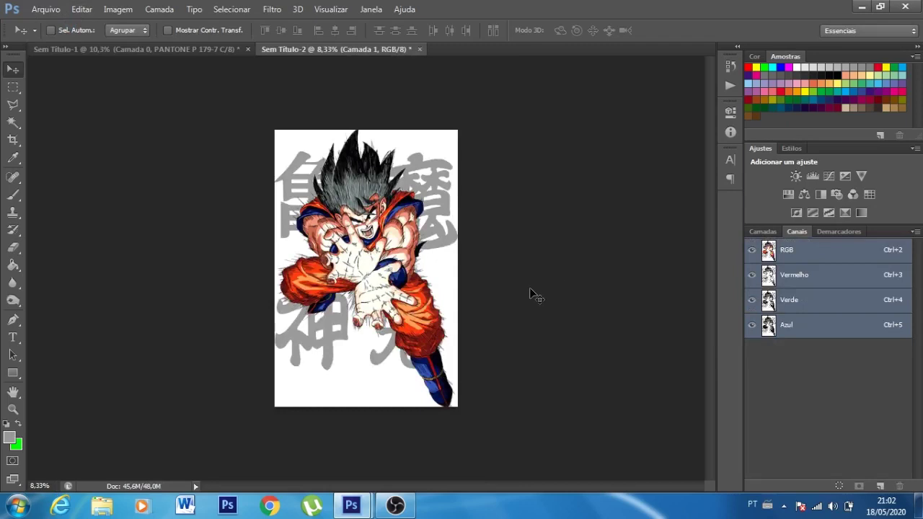
click(769, 233)
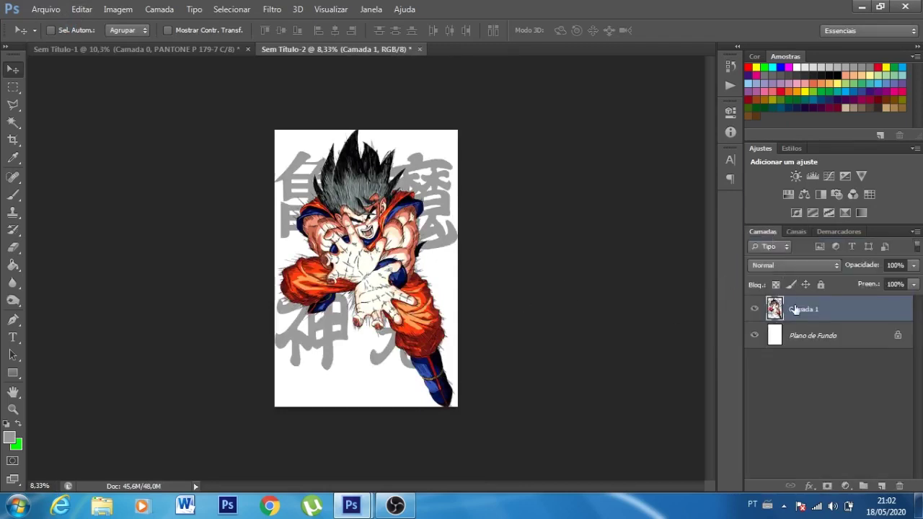
click(172, 45)
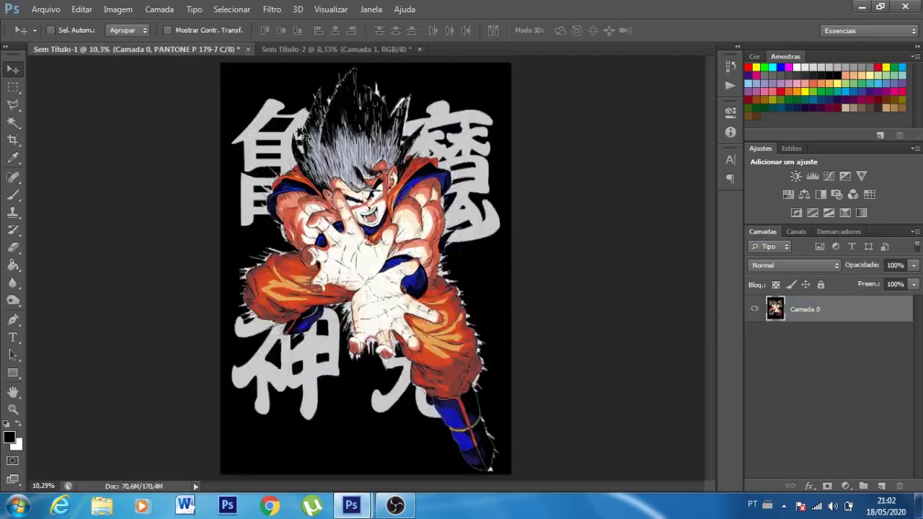
Step: Show Sem Título-1's channels and start duplicating PANTONE P 179-7 C, cancelling the first attempt
click(797, 231)
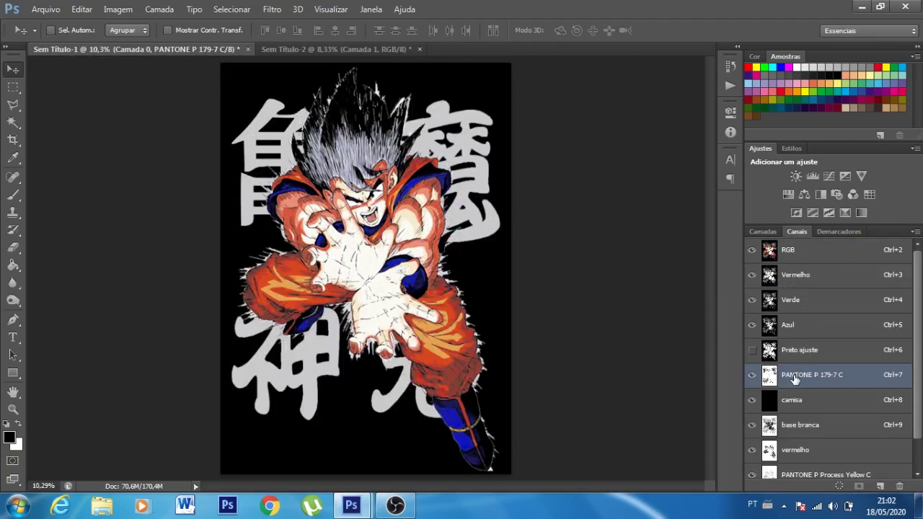
right_click(795, 379)
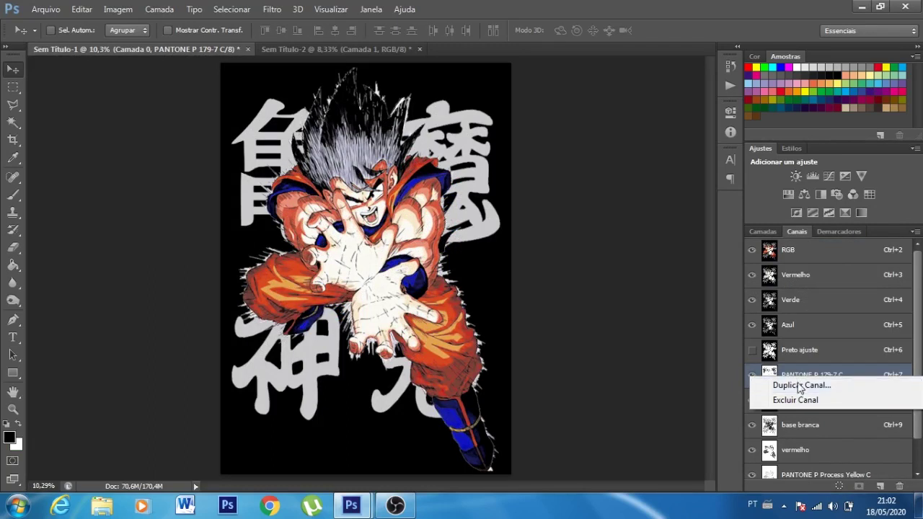
click(822, 376)
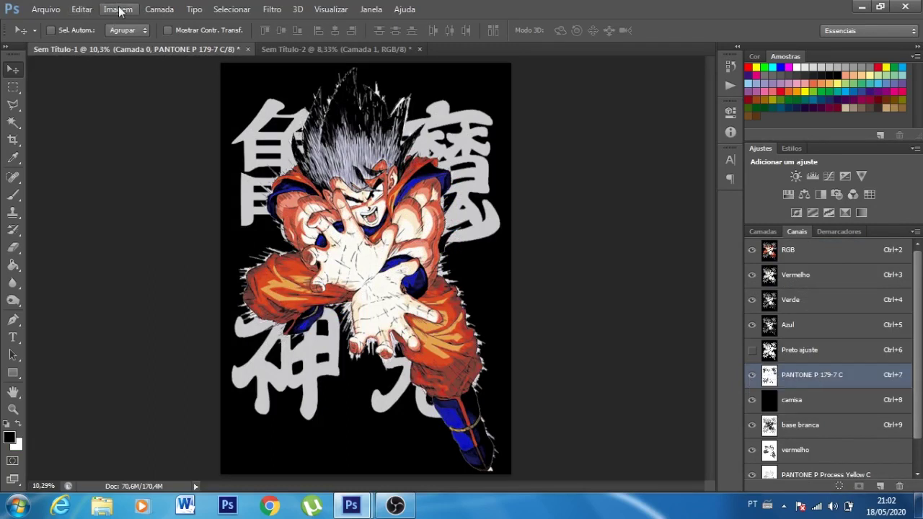
click(119, 9)
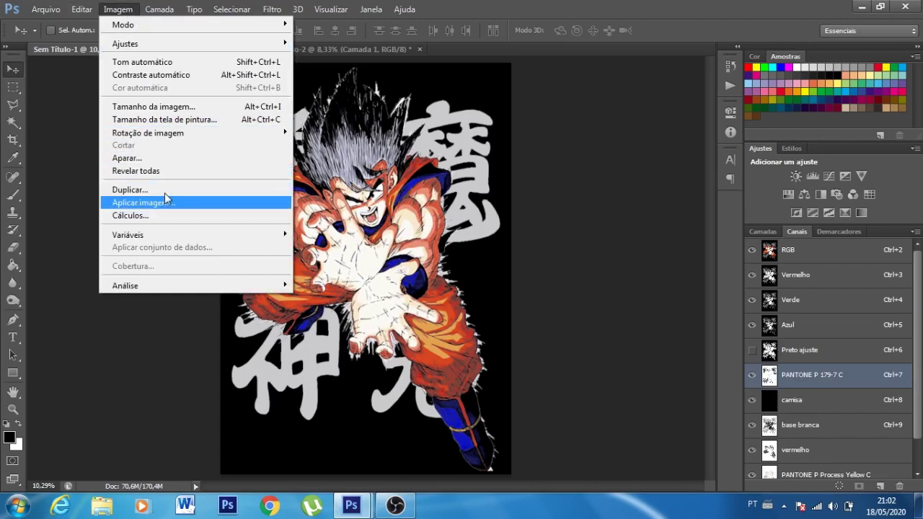
right_click(824, 367)
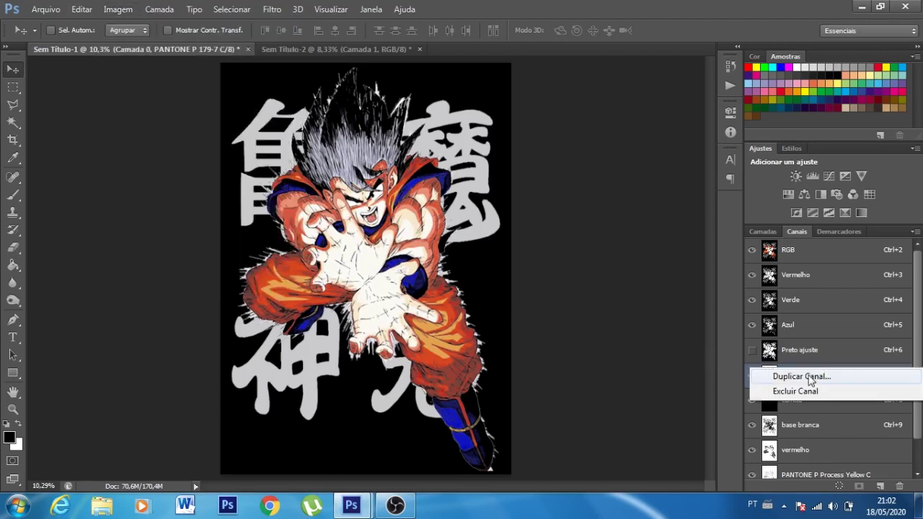
click(801, 376)
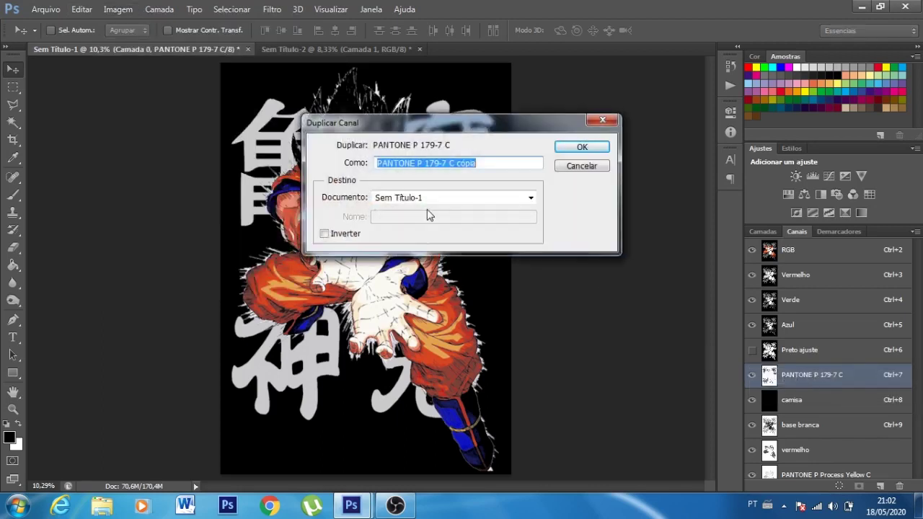
click(582, 167)
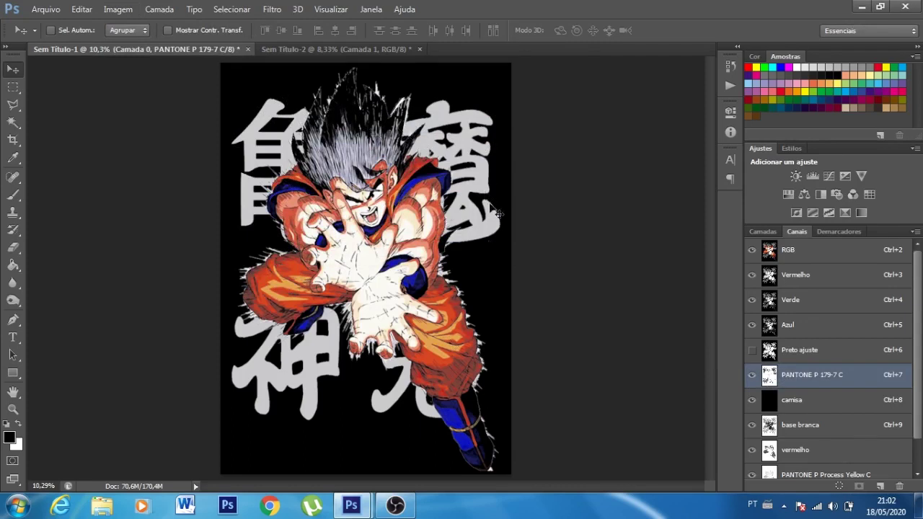
Step: Duplicate the PANTONE P 179-7 C channel with Documento set to Novo
right_click(834, 374)
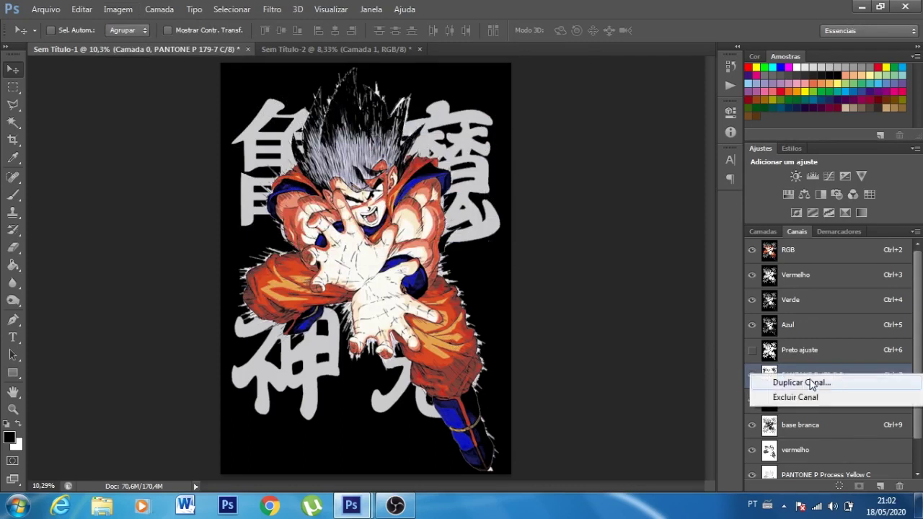
click(801, 382)
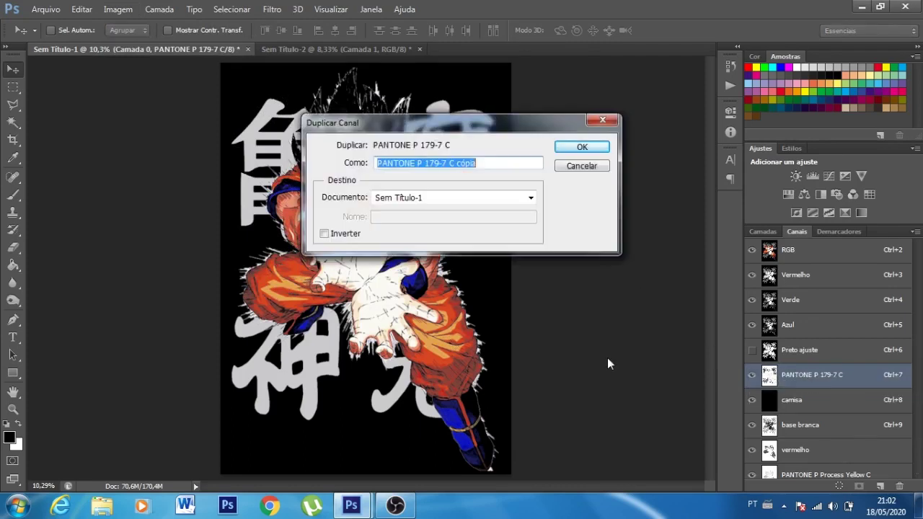
click(467, 200)
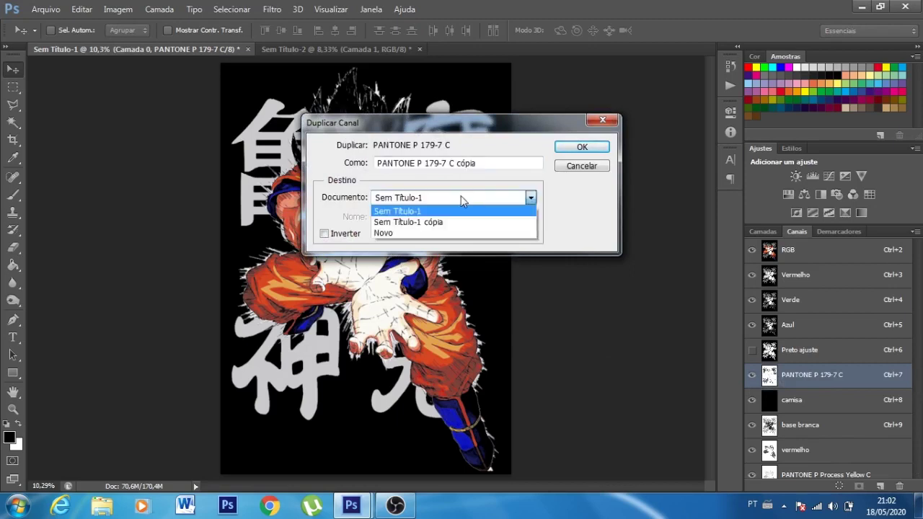
click(408, 223)
click(412, 200)
click(400, 222)
click(415, 199)
click(396, 233)
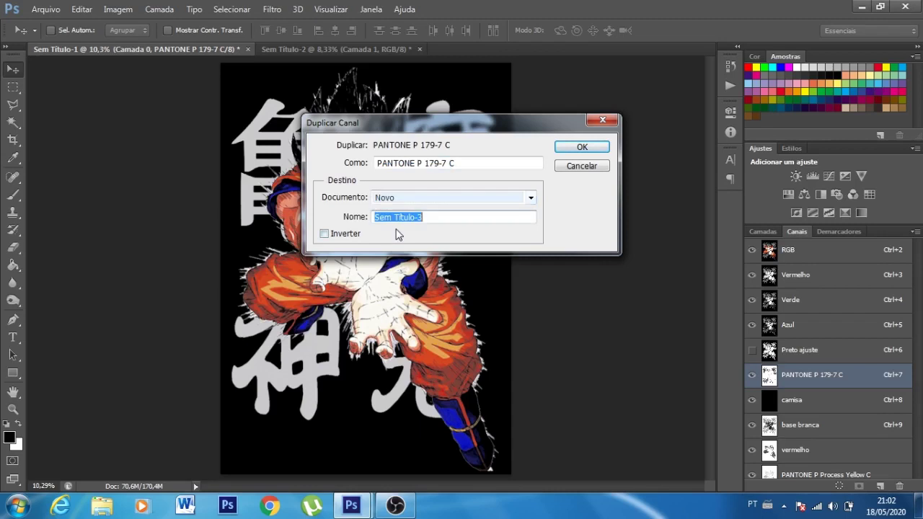
click(583, 148)
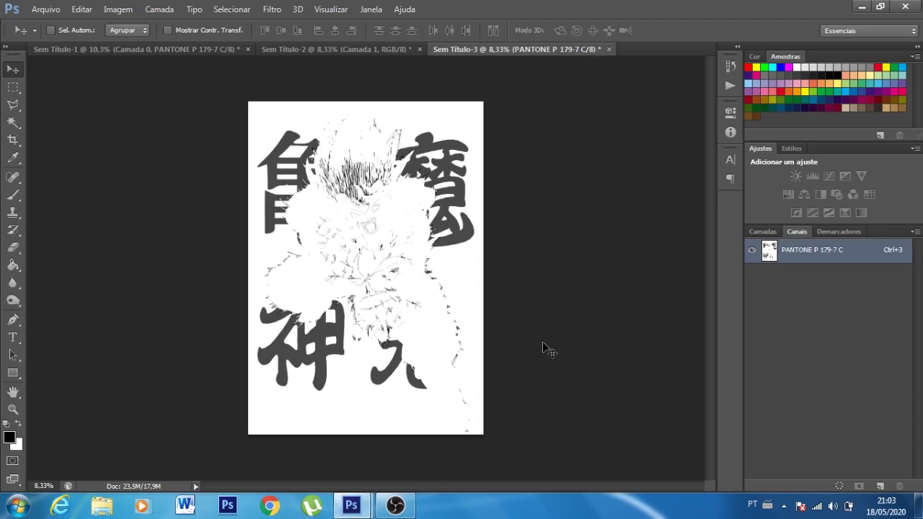
Step: Close Sem Título-2 without saving its changes
click(410, 48)
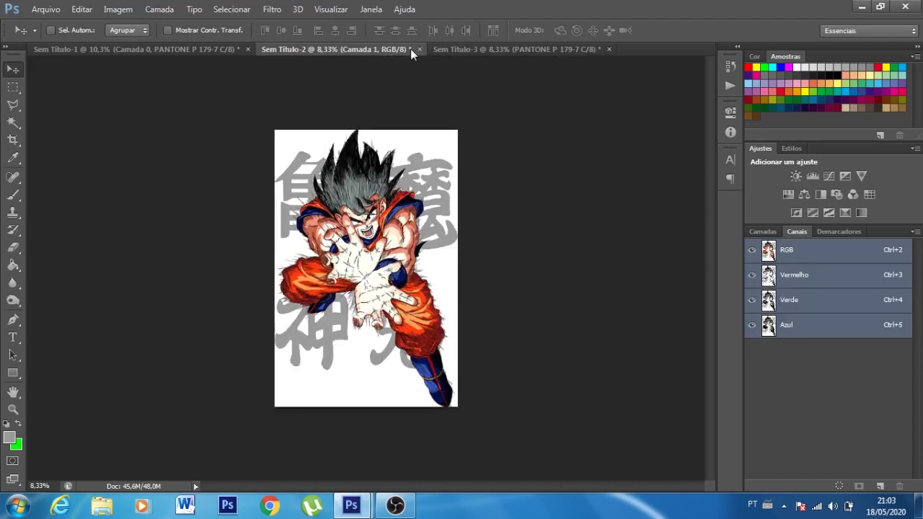
click(419, 49)
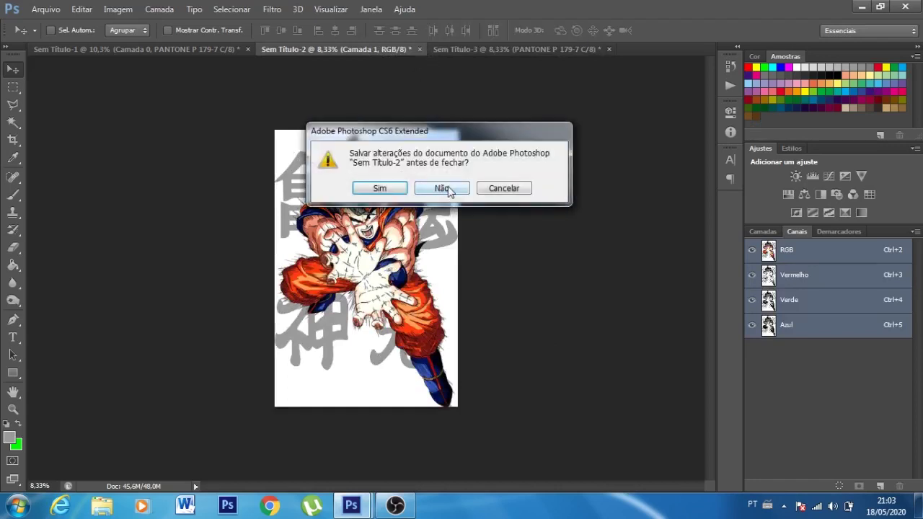
click(443, 186)
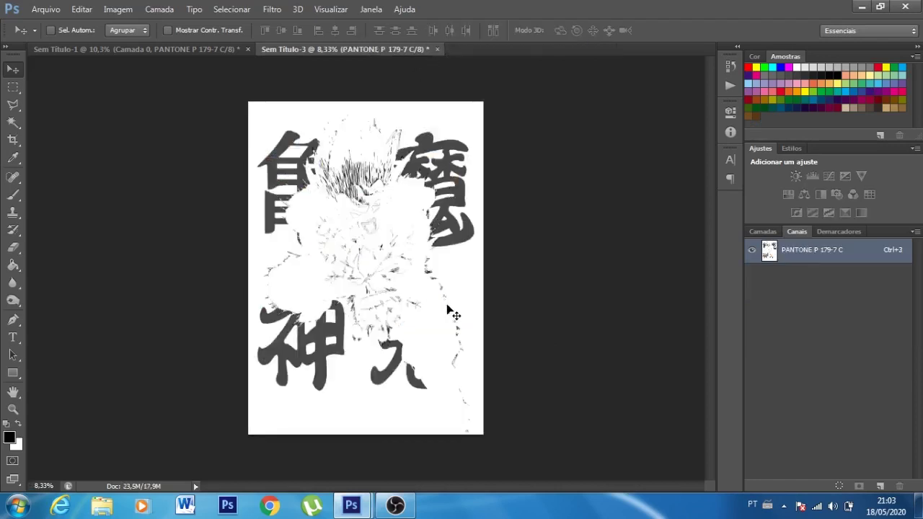
Step: Save the spot-channel document as funco cinza.psd in the Artes Novas folder
key(ctrl+shift+s)
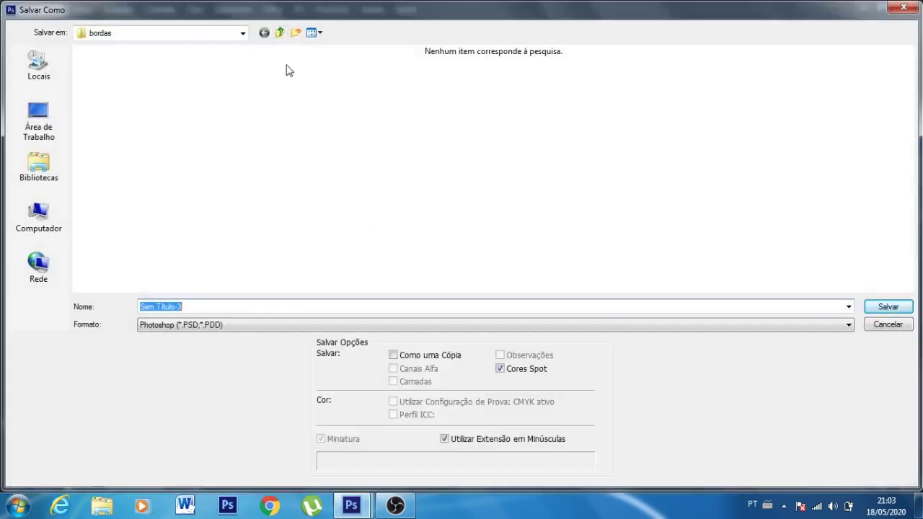
click(280, 34)
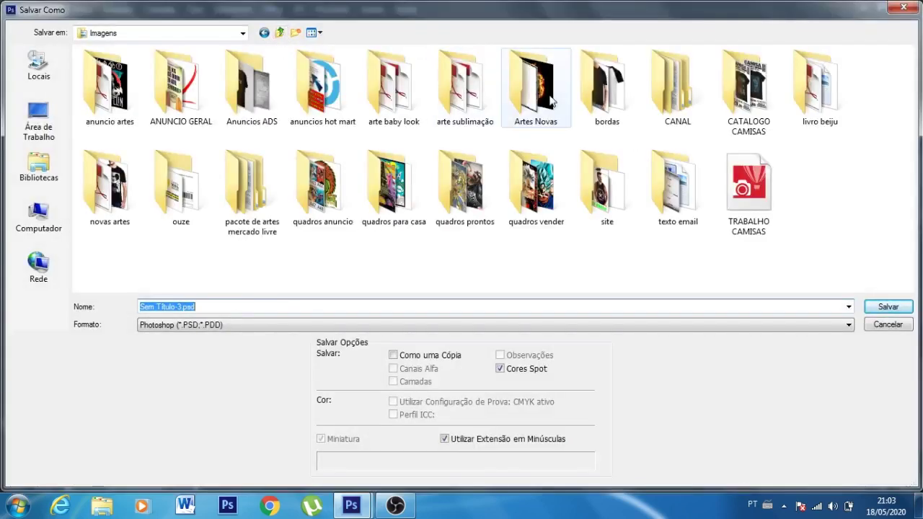
double_click(548, 98)
click(317, 305)
text(funco cinza)
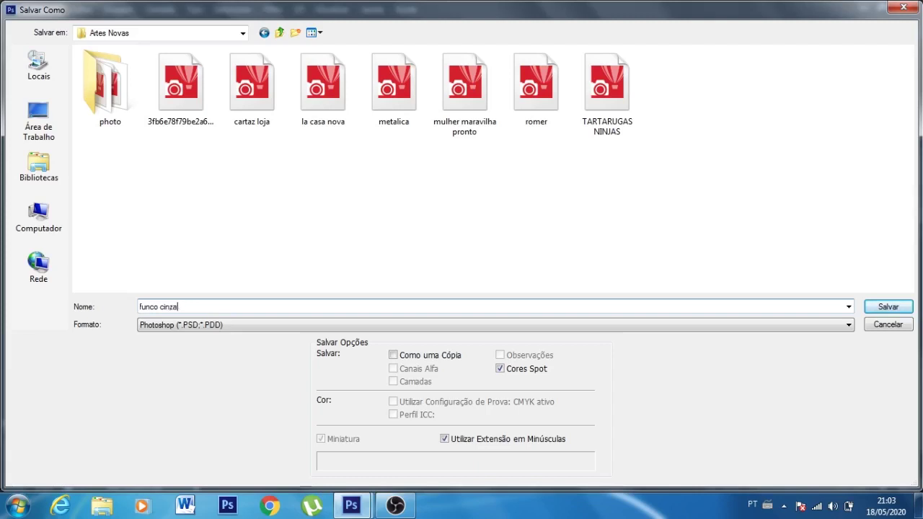
click(886, 307)
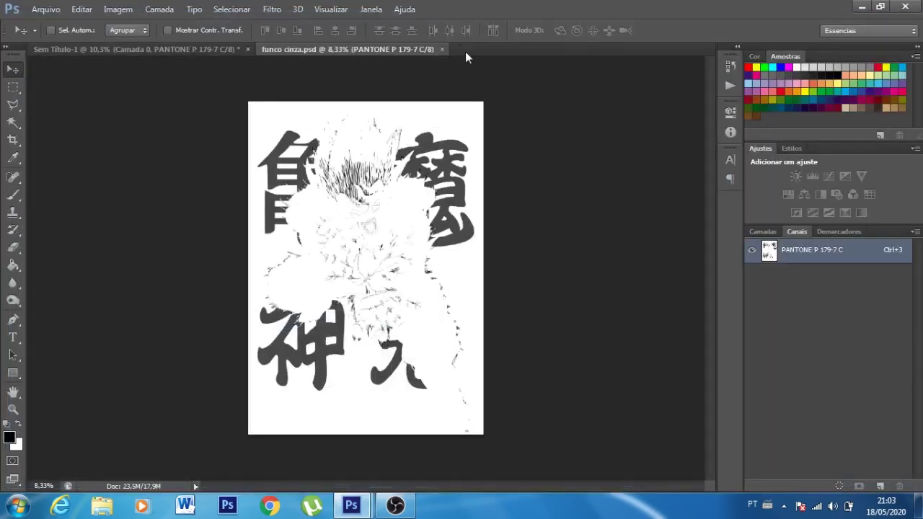
Step: Close funco cinza.psd and hide the red, green and blue channels in Sem Título-1
click(442, 48)
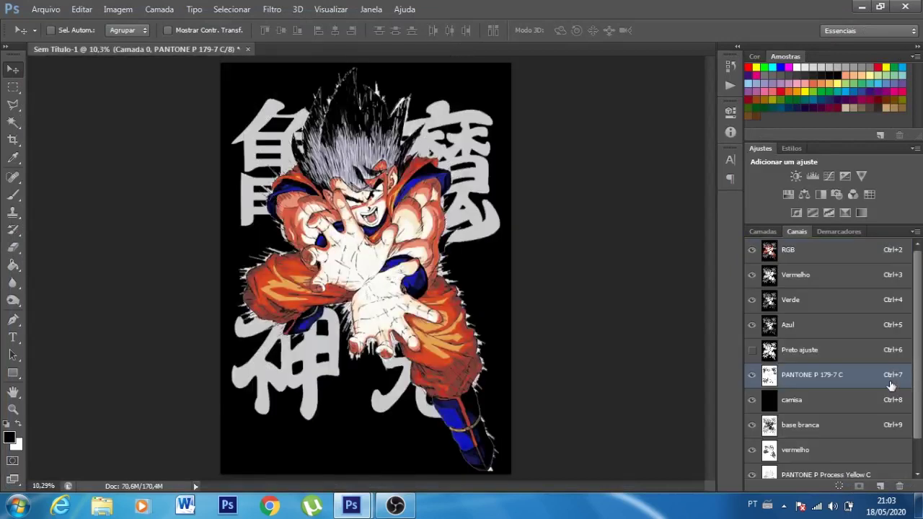
click(836, 253)
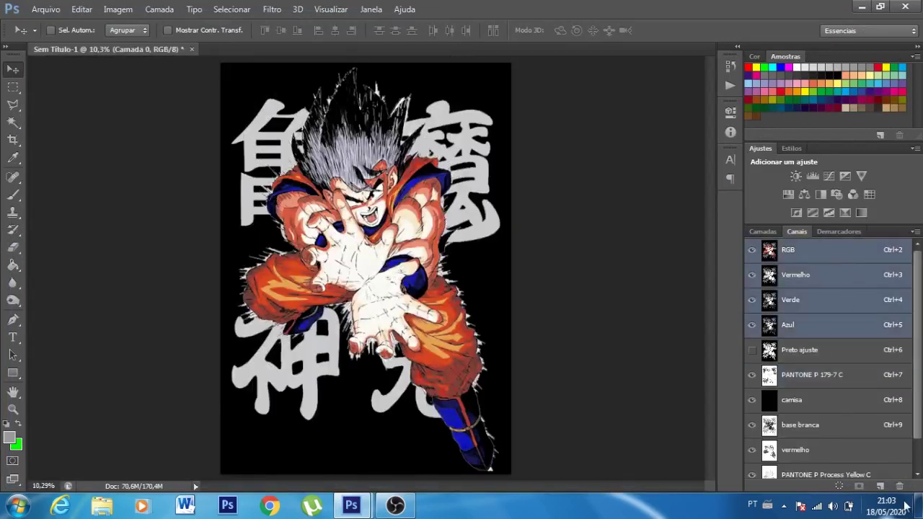
scroll(835, 369, down, 1)
scroll(800, 332, up, 1)
click(752, 326)
scroll(807, 326, down, 1)
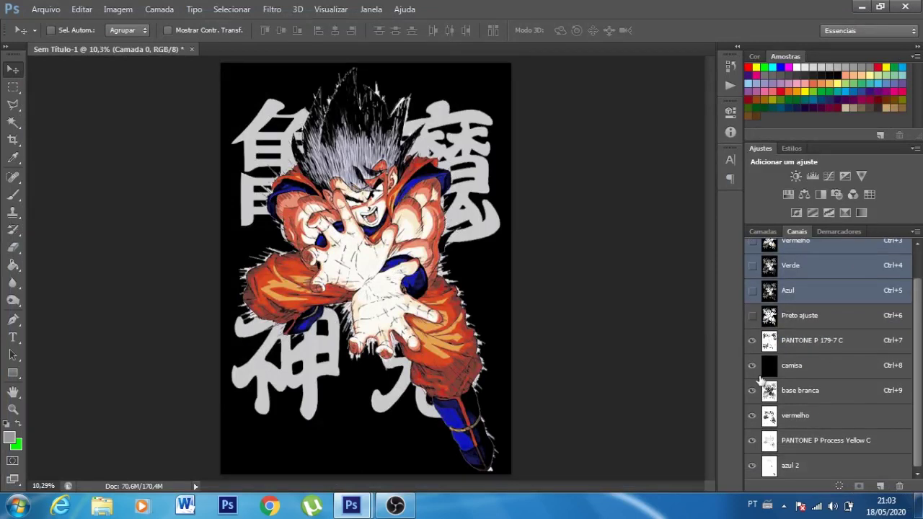
Step: Float the Sem Título-1 cópia window on the left beside the Sem Título-1 artwork
click(342, 505)
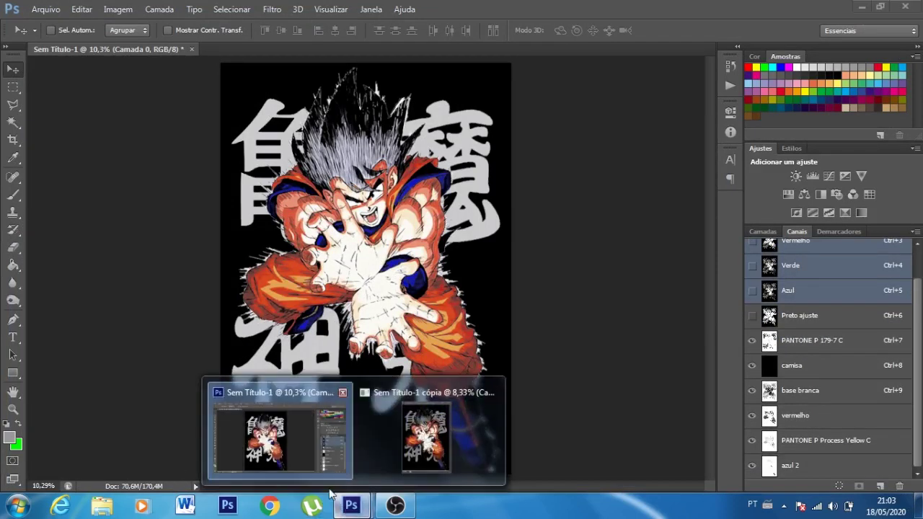
click(393, 455)
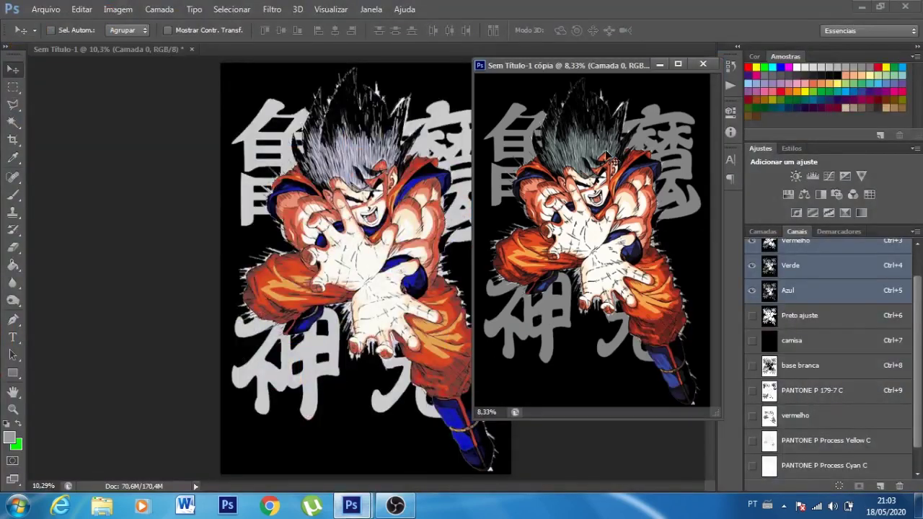
drag(613, 67, 663, 52)
mouse_move(313, 49)
mouse_down()
mouse_move(369, 84)
mouse_move(673, 70)
mouse_up()
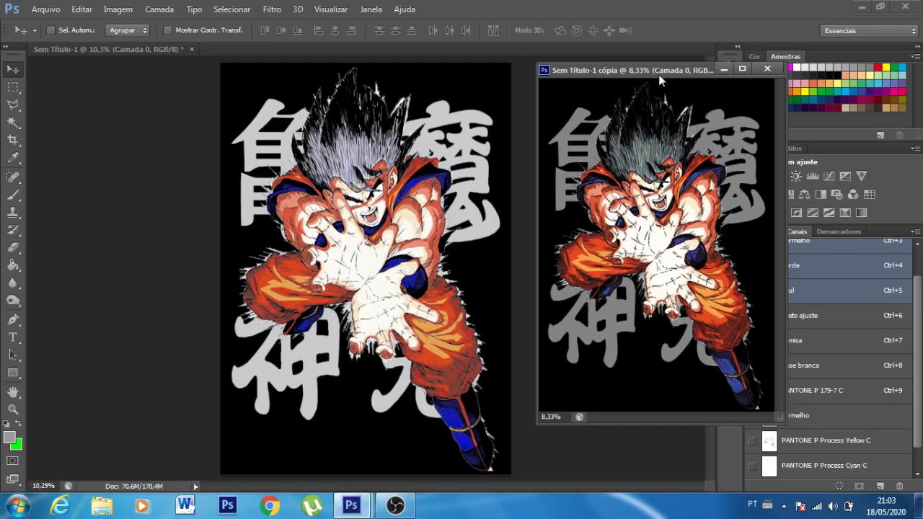
drag(657, 72, 640, 68)
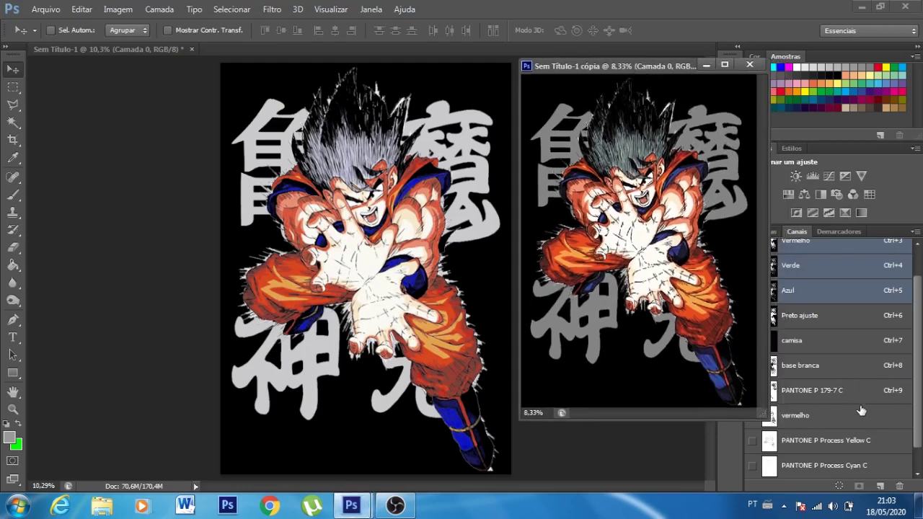
scroll(850, 412, up, 1)
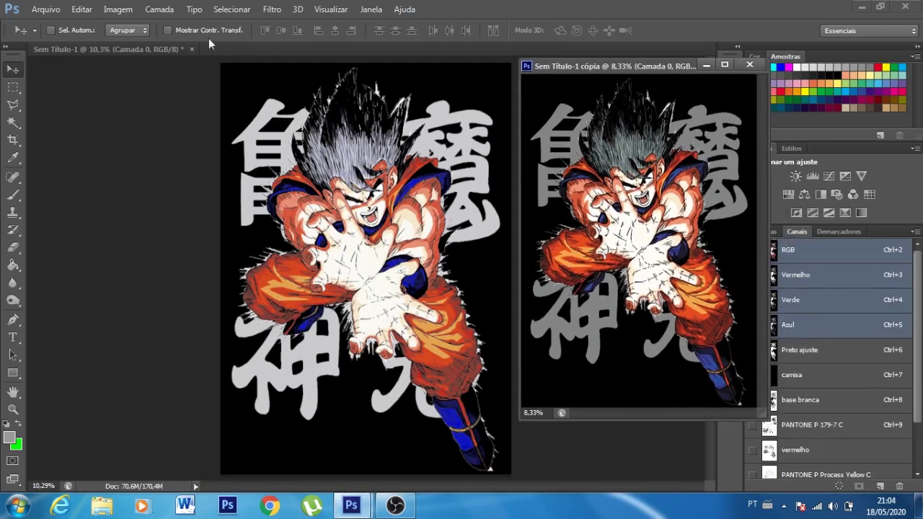
click(132, 49)
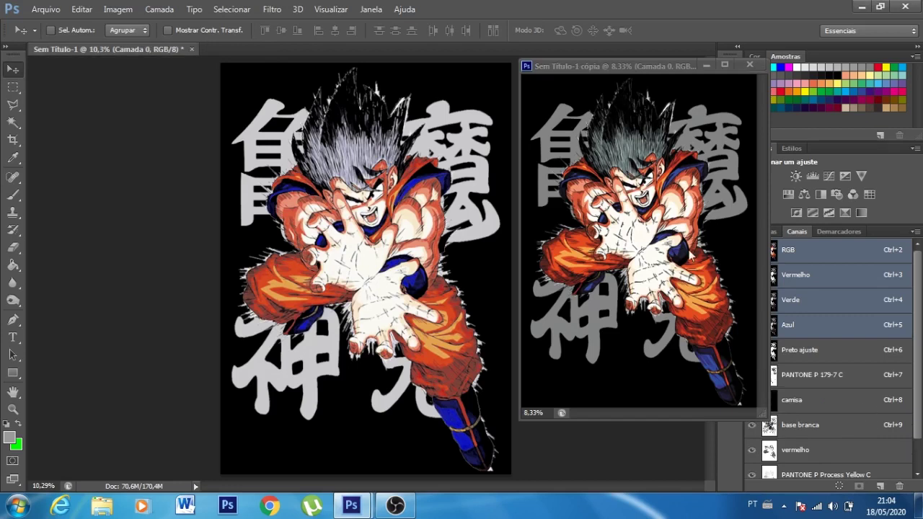
drag(619, 70, 104, 126)
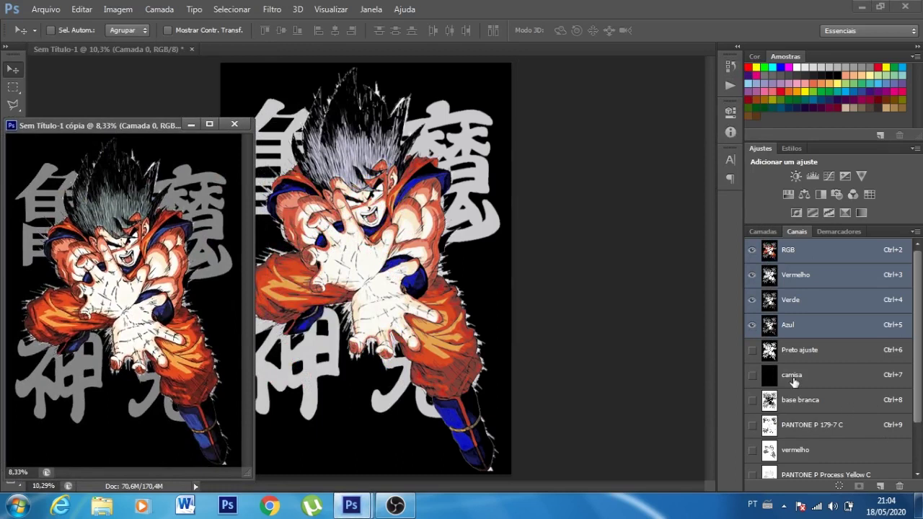
scroll(796, 386, down, 1)
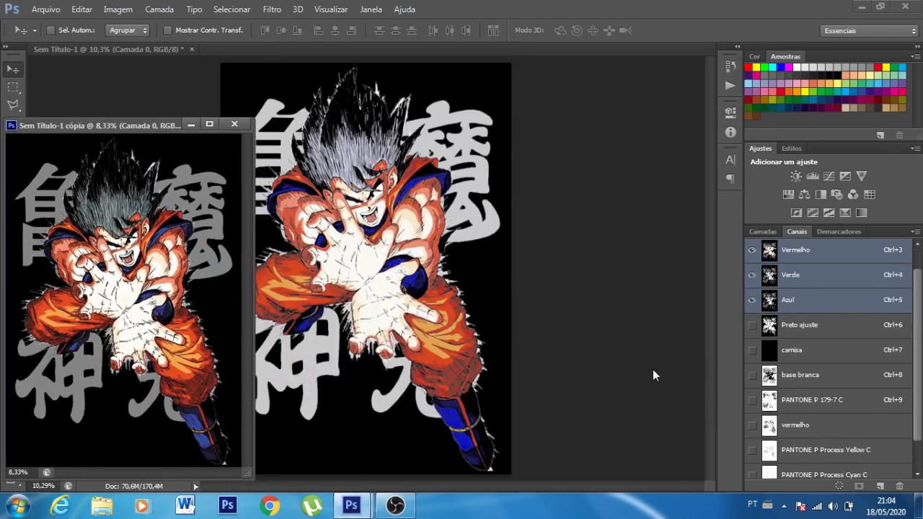
click(131, 48)
Step: Select the vermelho spot channel
scroll(824, 378, down, 1)
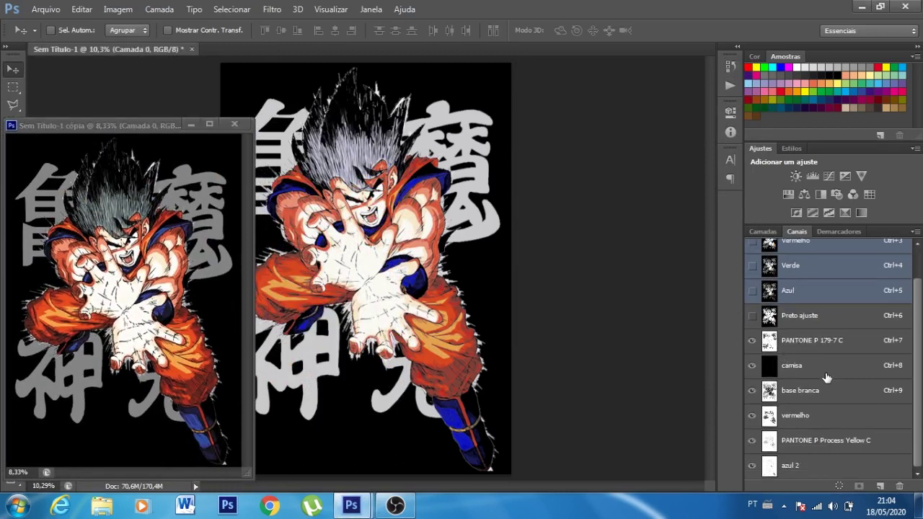
click(822, 418)
drag(821, 420, 823, 423)
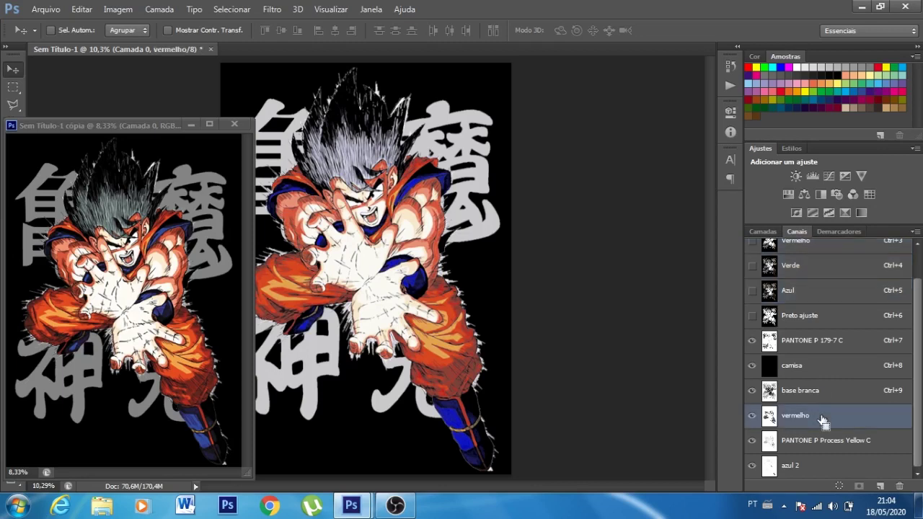
Step: Apply a two-point curve to vermelho with raised highlights and deeper shadows, then select PANTONE P Process Yellow C
key(ctrl+m)
mouse_move(718, 249)
mouse_down()
mouse_move(734, 259)
mouse_move(722, 253)
mouse_up()
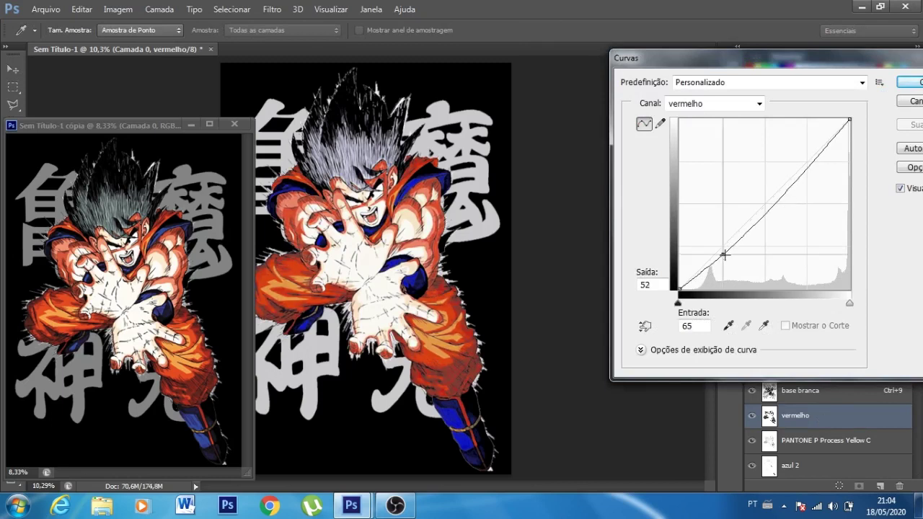
click(808, 167)
drag(808, 167, 803, 157)
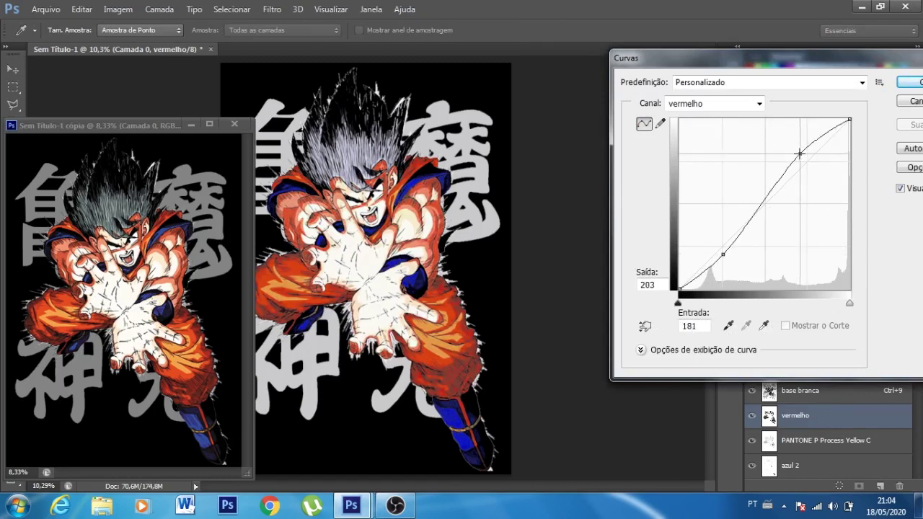
drag(724, 261, 731, 267)
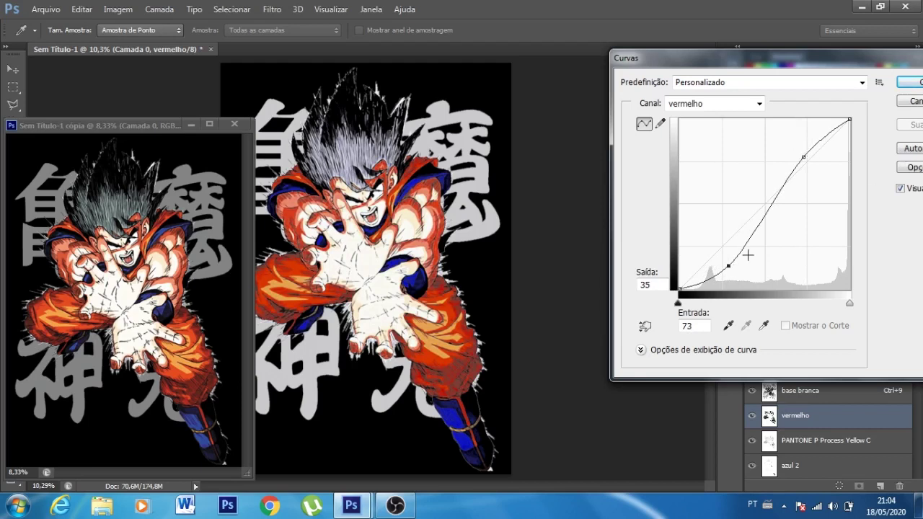
drag(726, 266, 721, 261)
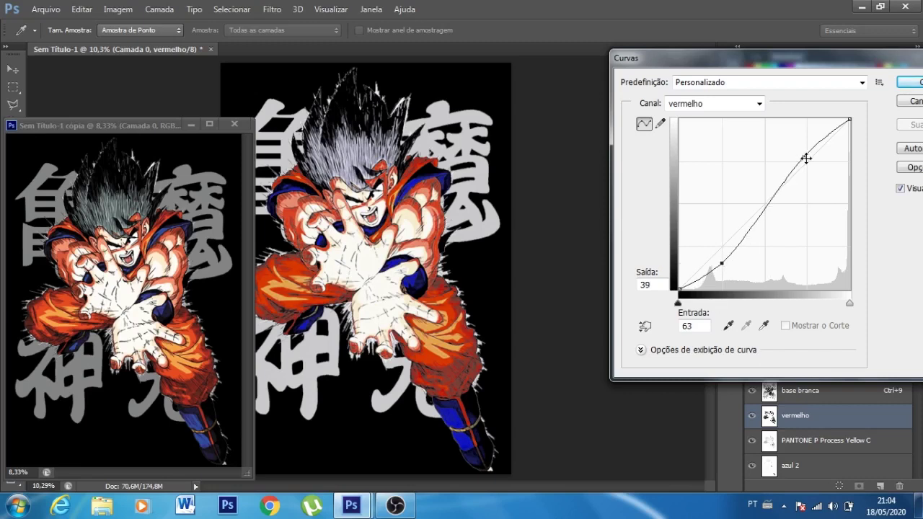
click(911, 83)
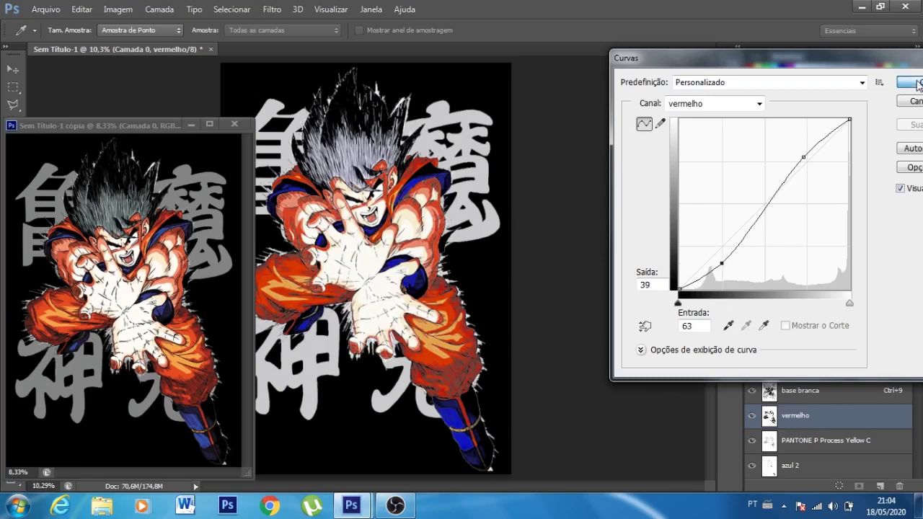
click(834, 447)
Step: Darken the shadows and lift the highlights on the yellow channel's curve, comparing with the preview
drag(843, 443, 846, 448)
key(ctrl+m)
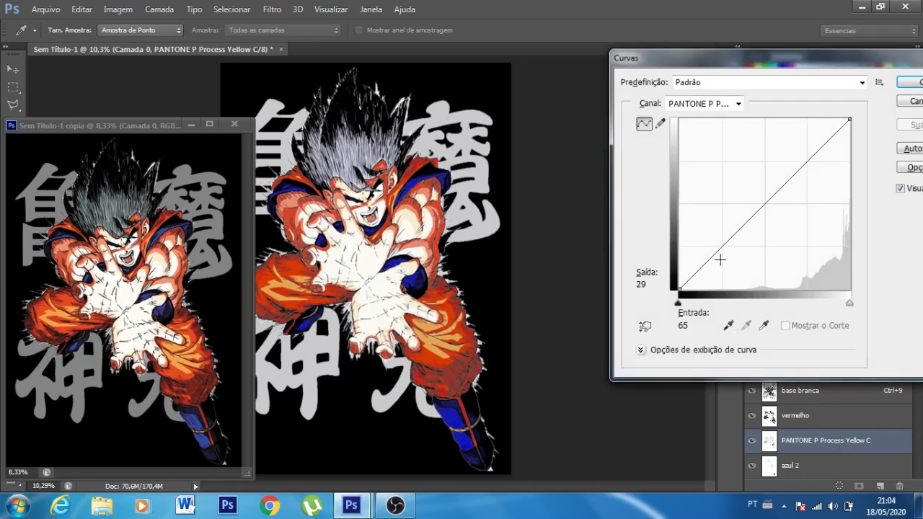
drag(717, 250, 718, 258)
drag(819, 147, 812, 149)
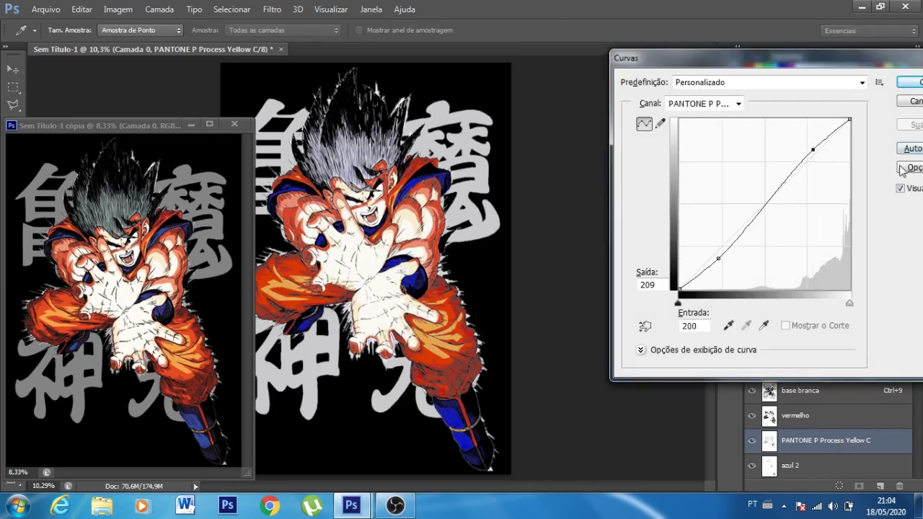
click(900, 189)
click(901, 189)
Step: Readjust the shadow and highlight points back into an S-curve and apply it
drag(716, 259, 710, 246)
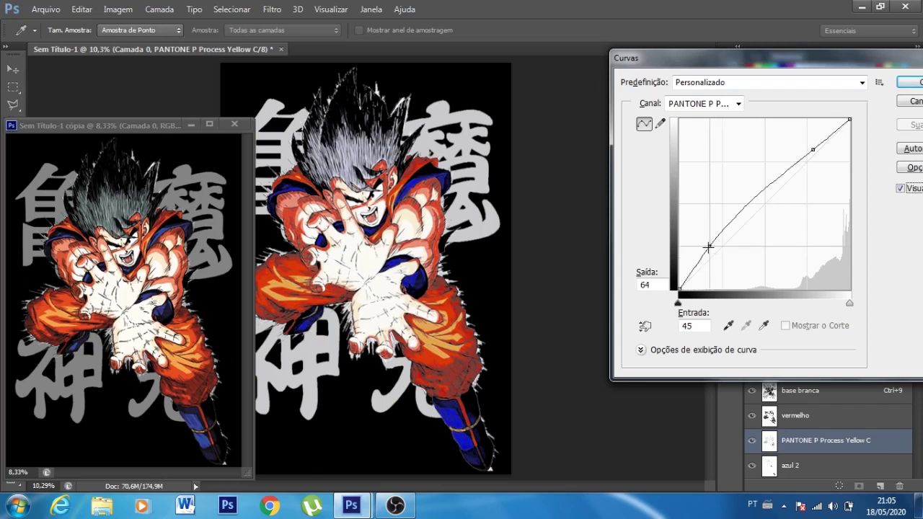
drag(813, 149, 831, 166)
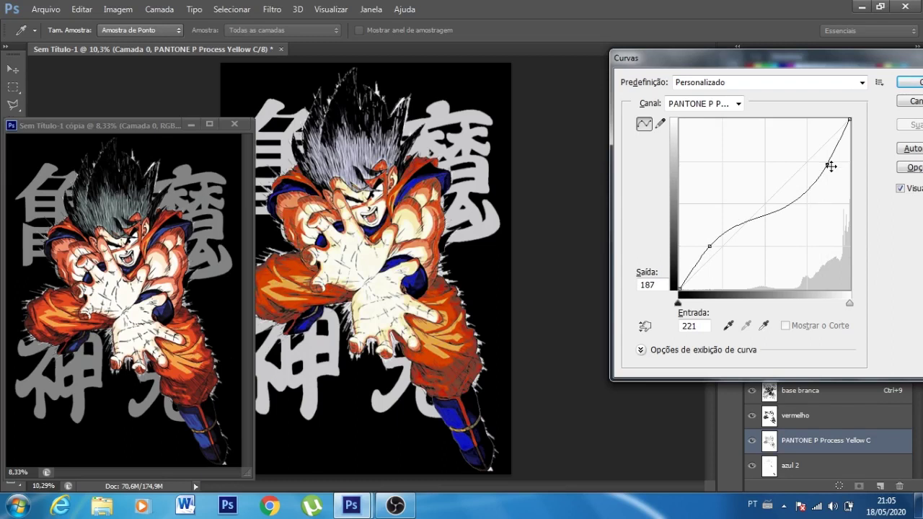
drag(829, 165, 805, 152)
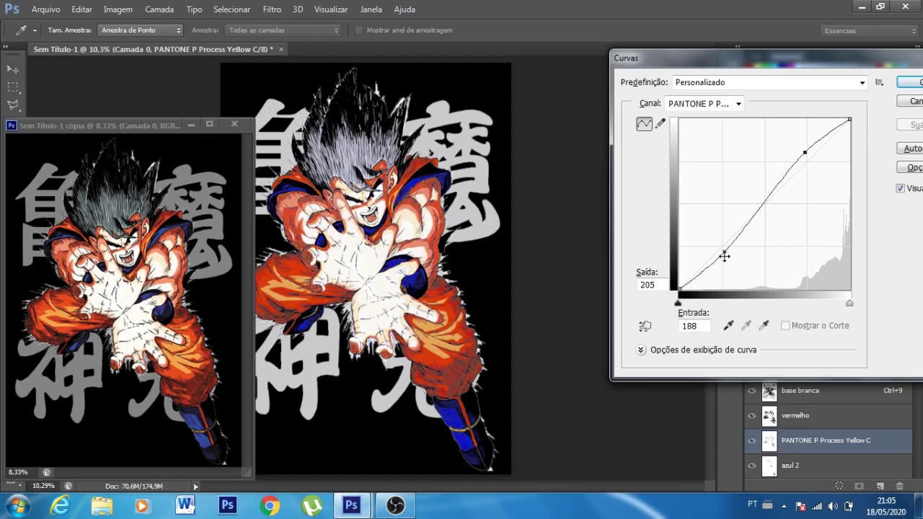
drag(722, 250, 726, 252)
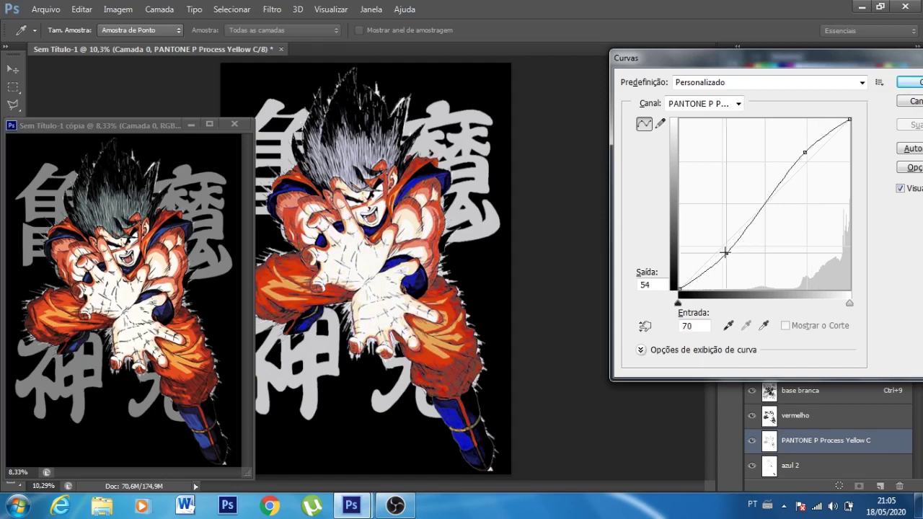
click(805, 152)
click(915, 84)
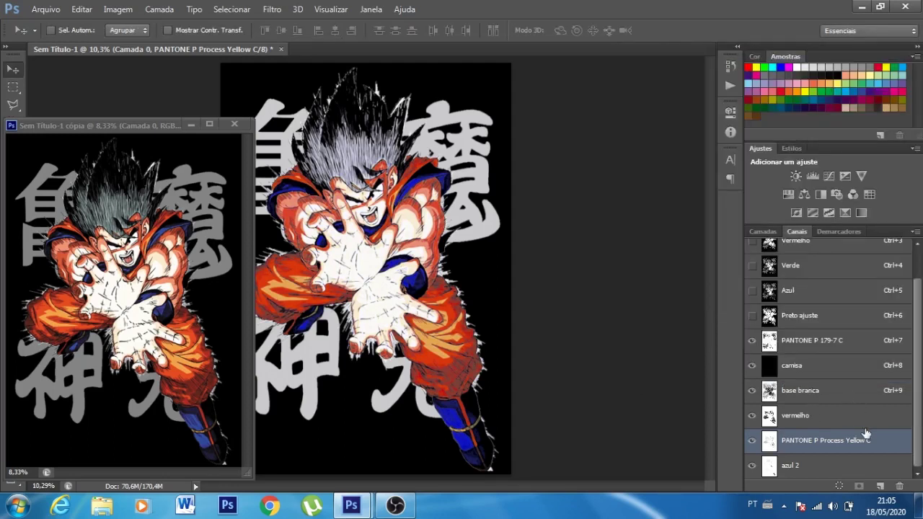
Step: Apply an S-curve to azul 2 that darkens shadows and lifts highlights, checked against the preview
click(809, 467)
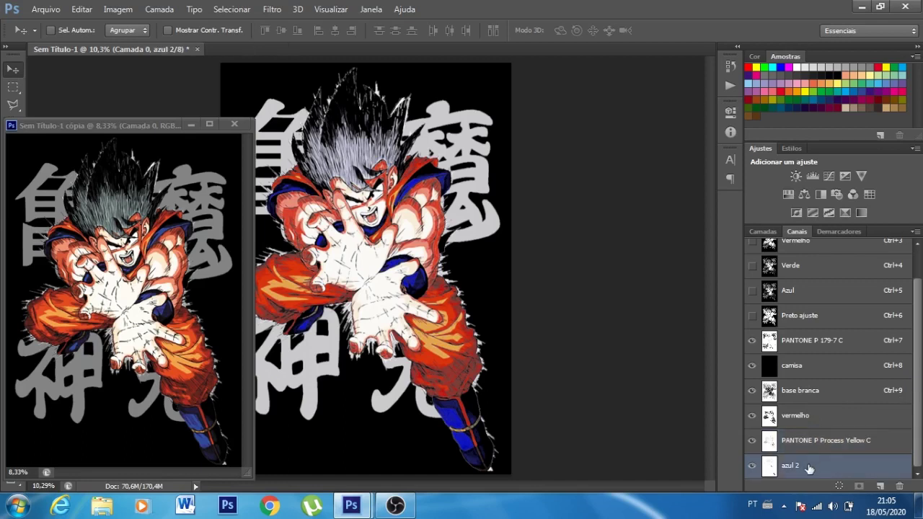
drag(809, 468, 819, 462)
key(ctrl+m)
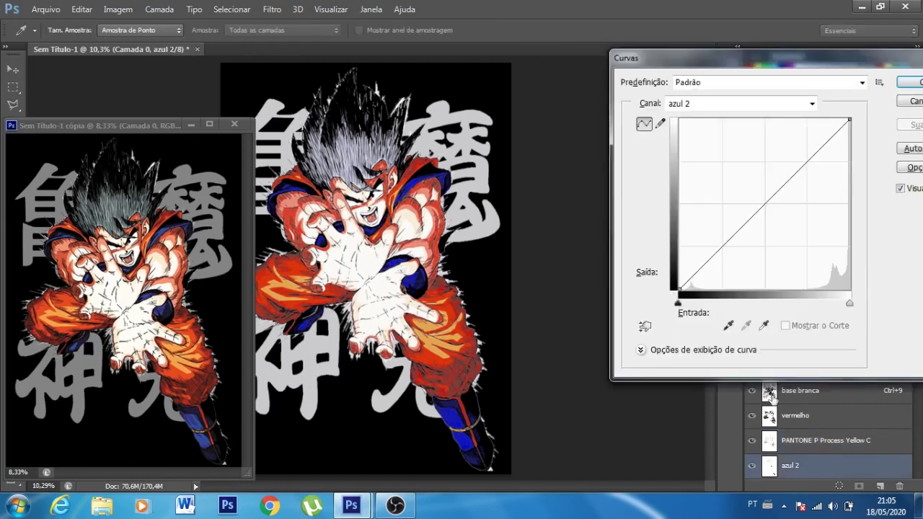
drag(728, 240, 730, 255)
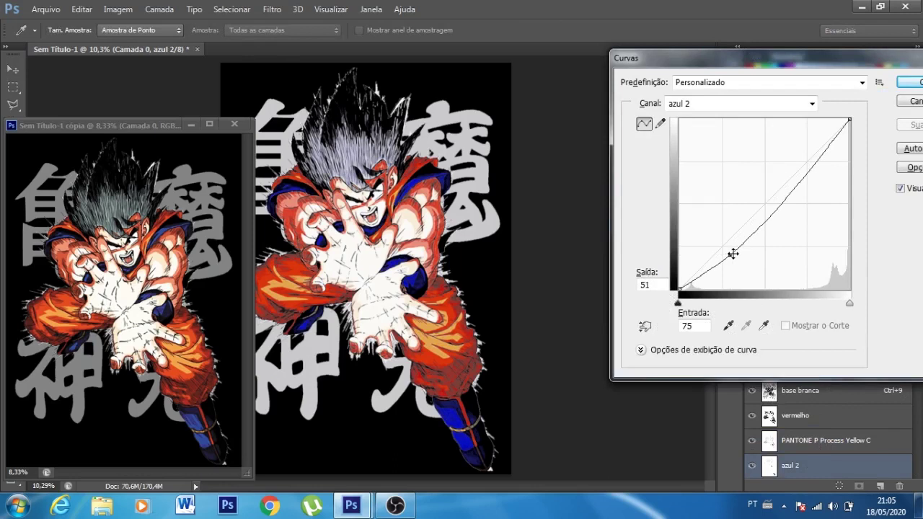
drag(803, 173, 802, 159)
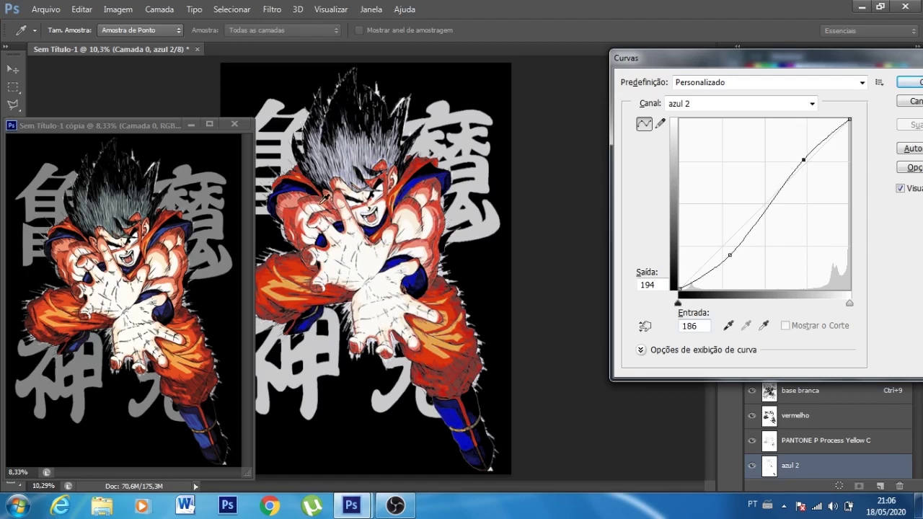
click(900, 189)
click(900, 188)
click(900, 189)
click(900, 189)
click(900, 189)
click(900, 188)
click(907, 82)
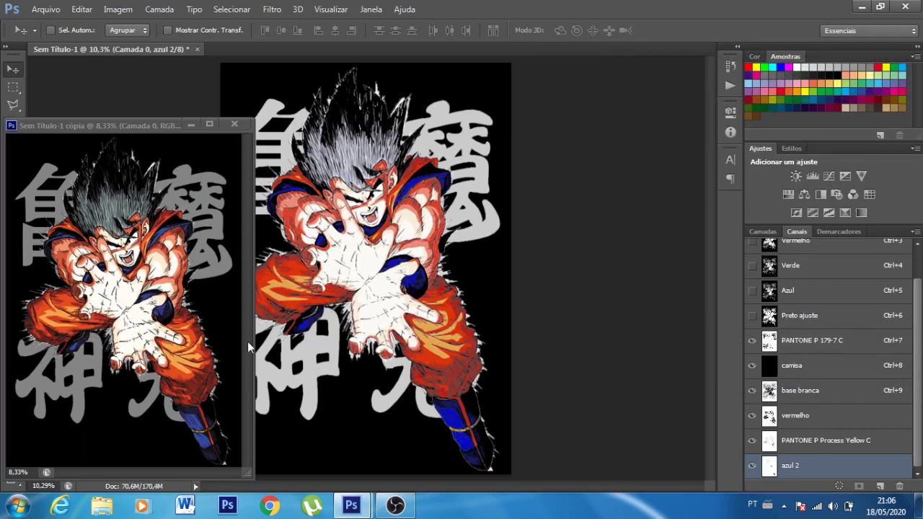
click(808, 415)
drag(816, 431, 817, 431)
key(ctrl+l)
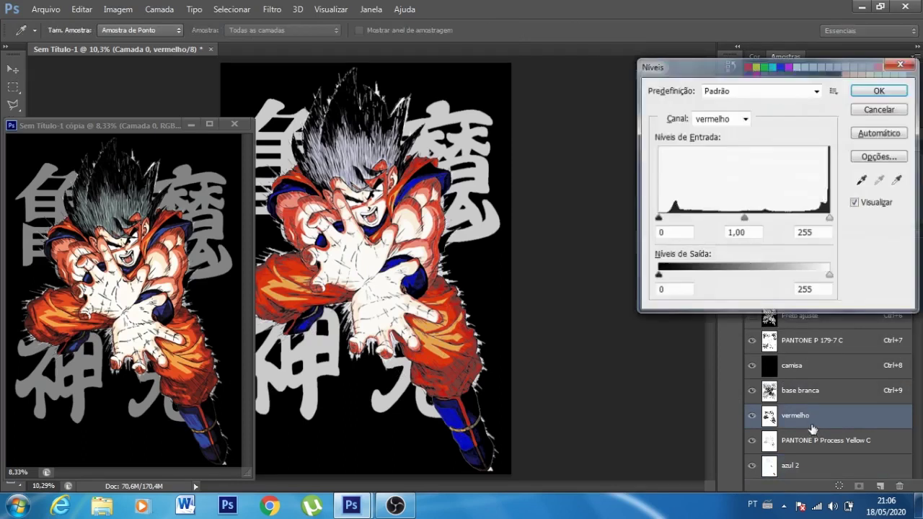
drag(829, 218, 792, 218)
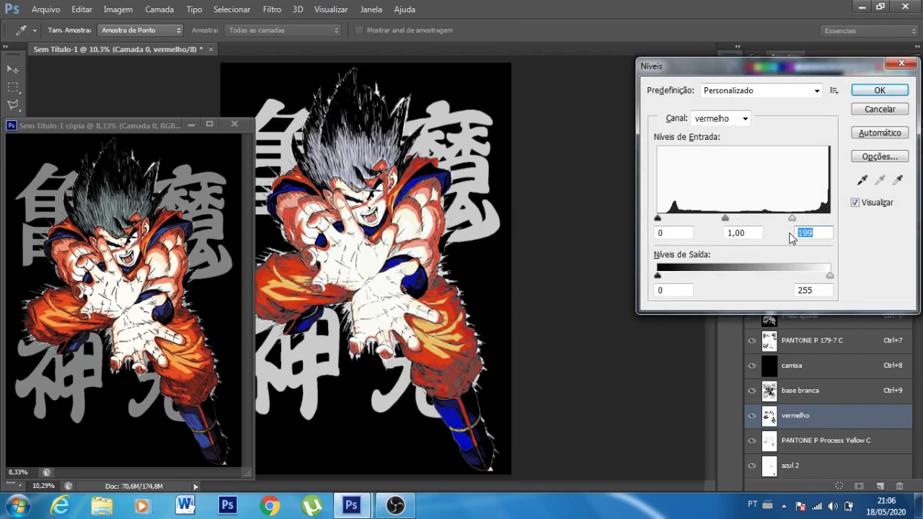
click(859, 203)
double_click(856, 203)
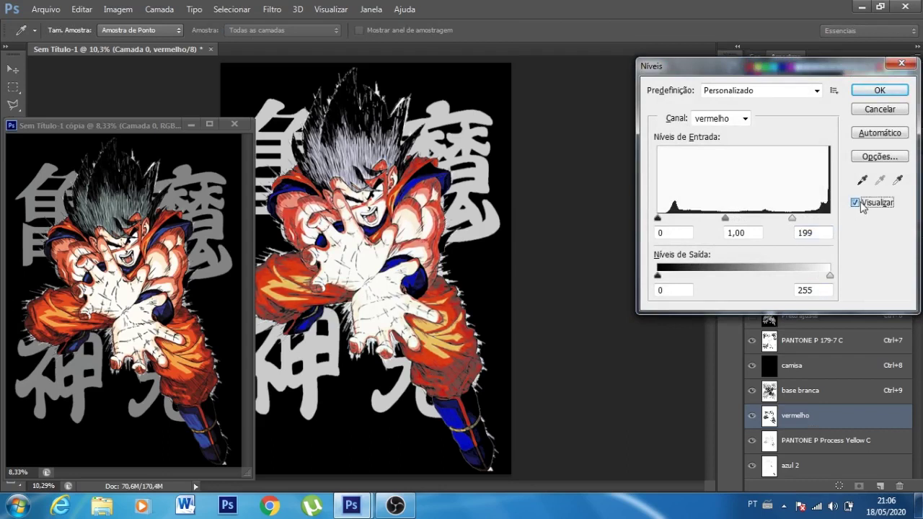
click(855, 204)
click(856, 203)
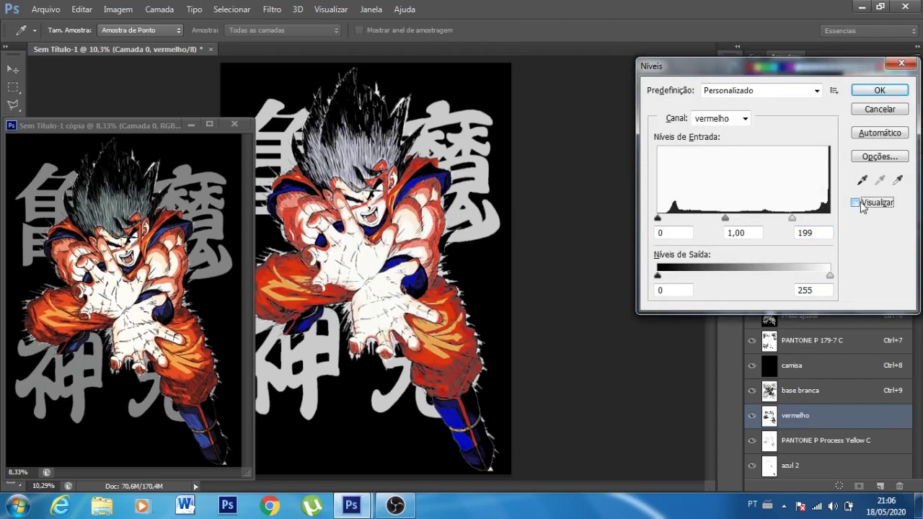
click(855, 203)
click(860, 204)
click(860, 204)
click(860, 204)
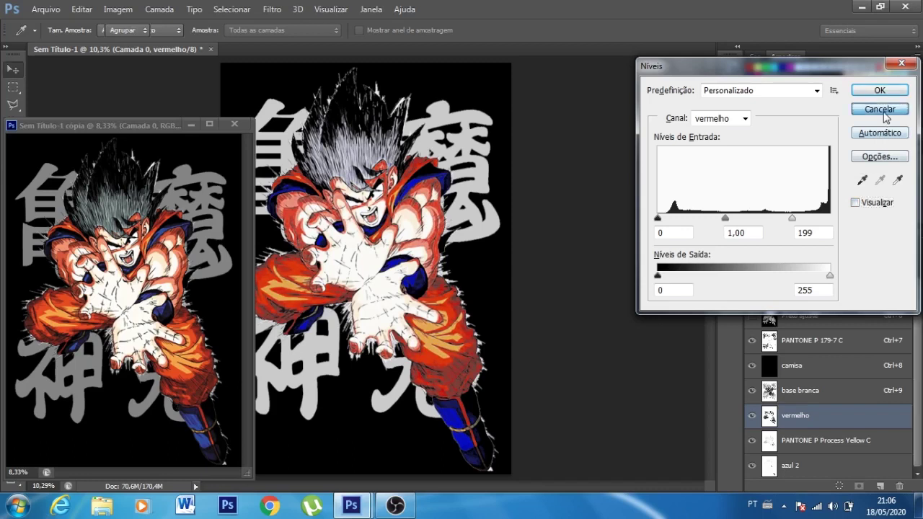
click(879, 109)
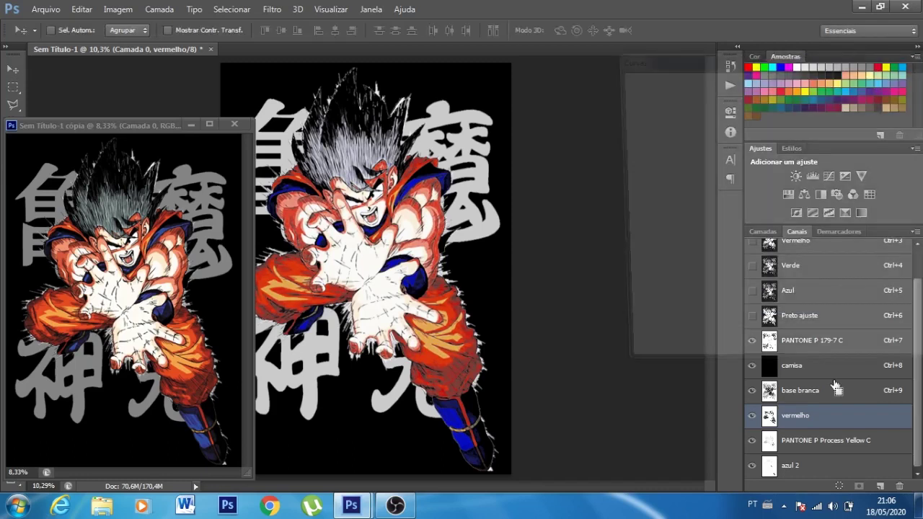
Step: Open Curves on vermelho, lift the upper curve and pull the shadow point down, comparing the preview
key(ctrl+m)
drag(796, 172, 797, 160)
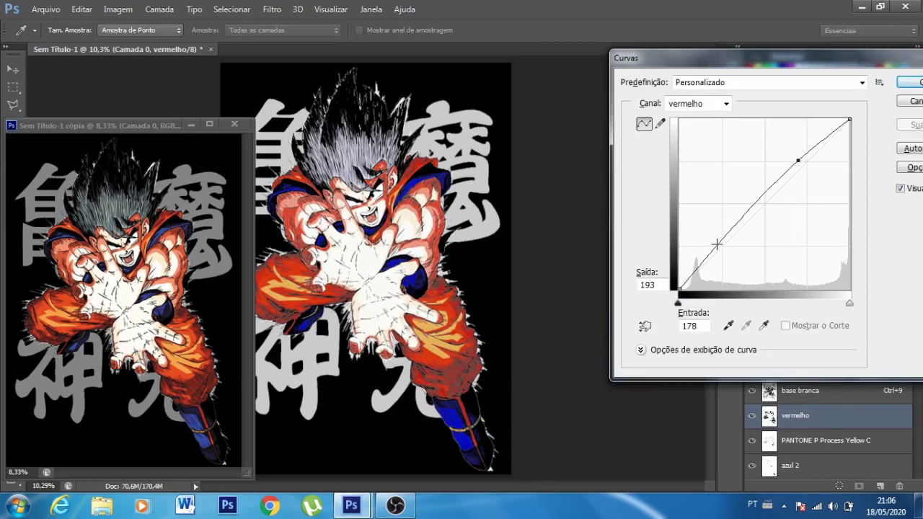
drag(716, 244, 722, 246)
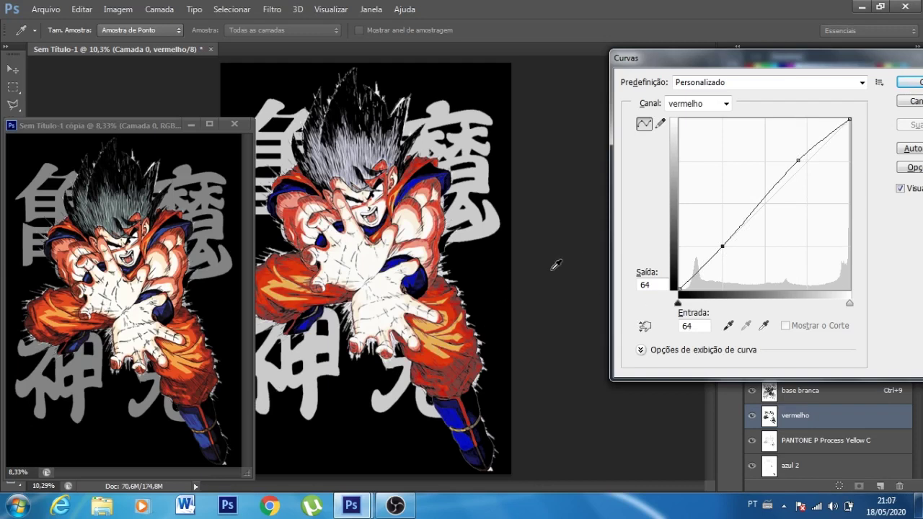
drag(723, 247, 725, 255)
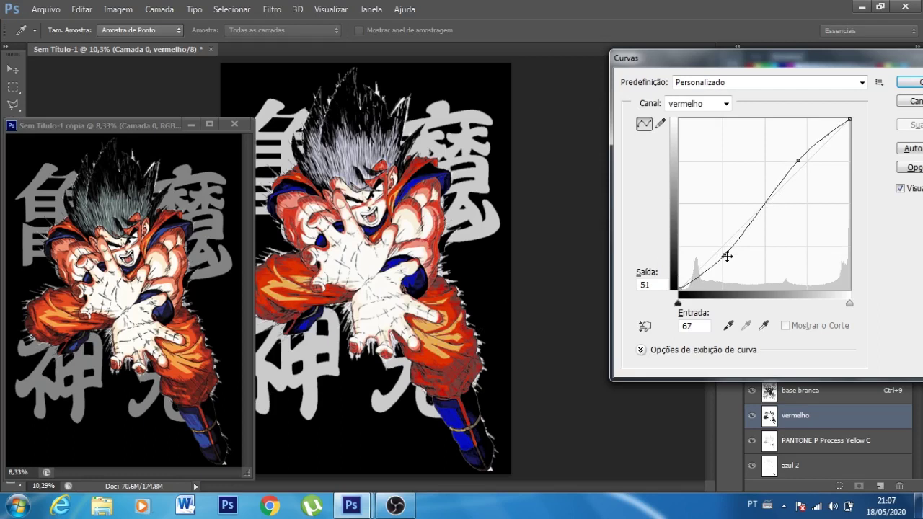
drag(803, 156, 785, 177)
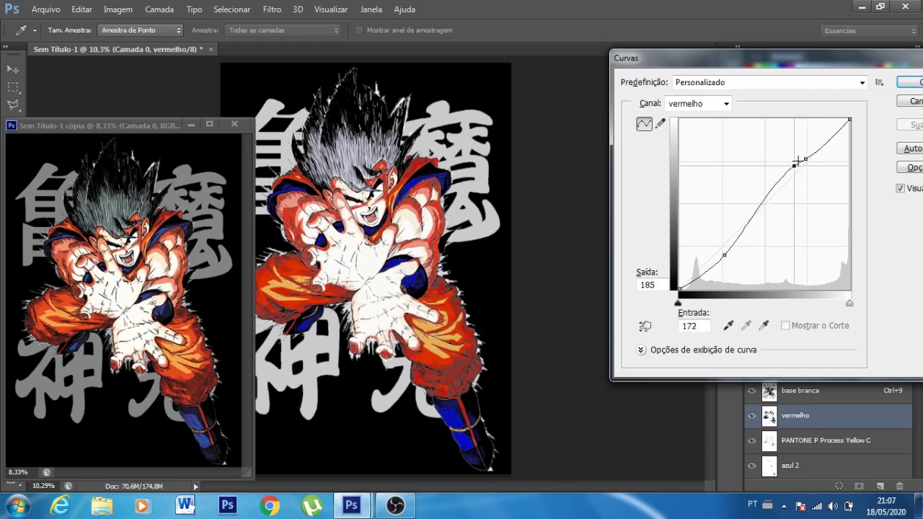
click(898, 191)
click(899, 189)
click(900, 190)
click(900, 190)
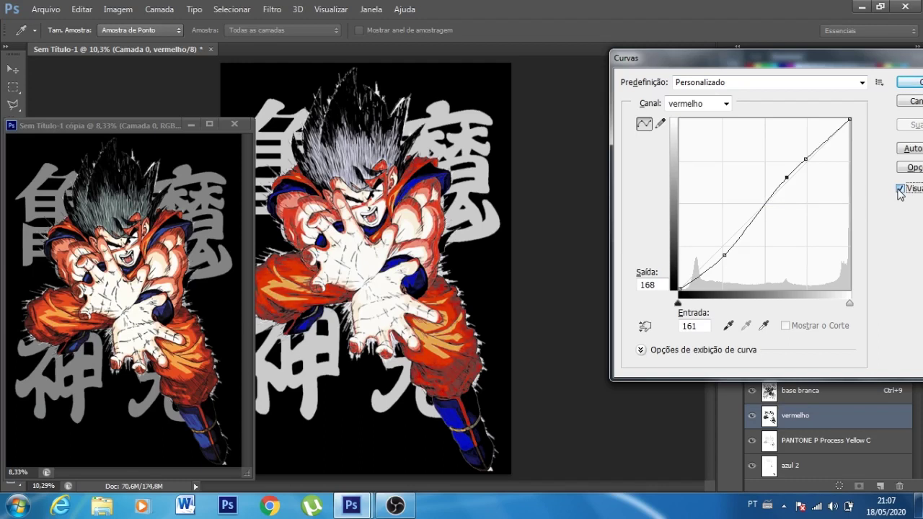
click(899, 190)
Step: Rework the upper and middle curve points and raise the shadow point so input 50 maps to 63
mouse_move(778, 175)
mouse_down()
mouse_move(792, 186)
mouse_move(802, 160)
mouse_move(813, 164)
mouse_up()
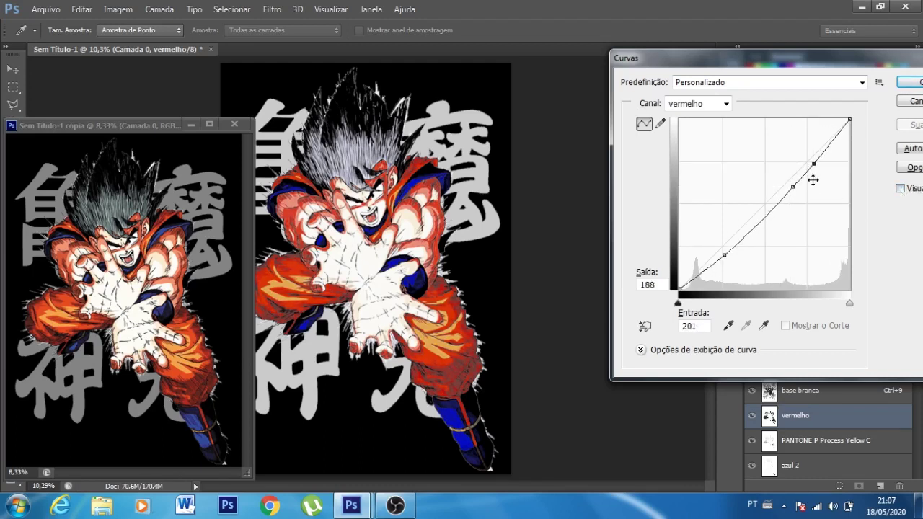
click(901, 189)
click(900, 189)
click(900, 189)
click(901, 190)
click(900, 189)
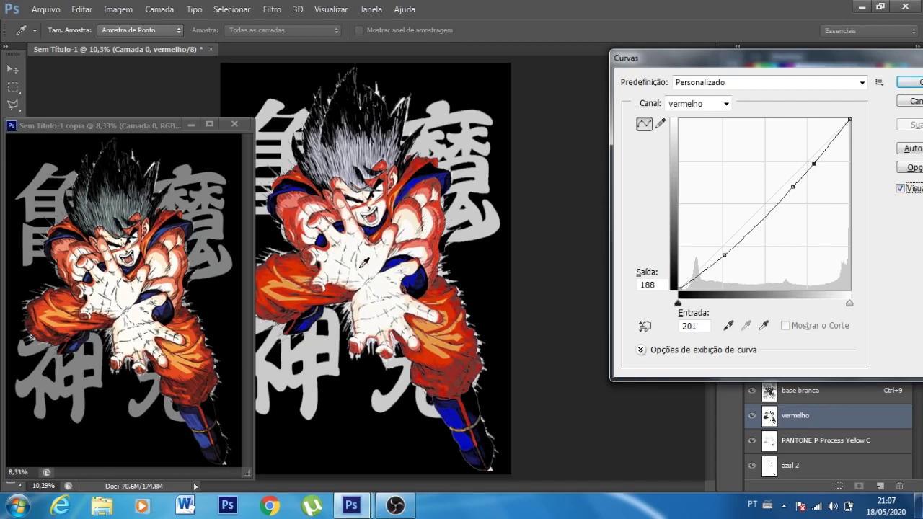
drag(813, 164, 805, 152)
drag(792, 187, 778, 181)
drag(724, 256, 712, 247)
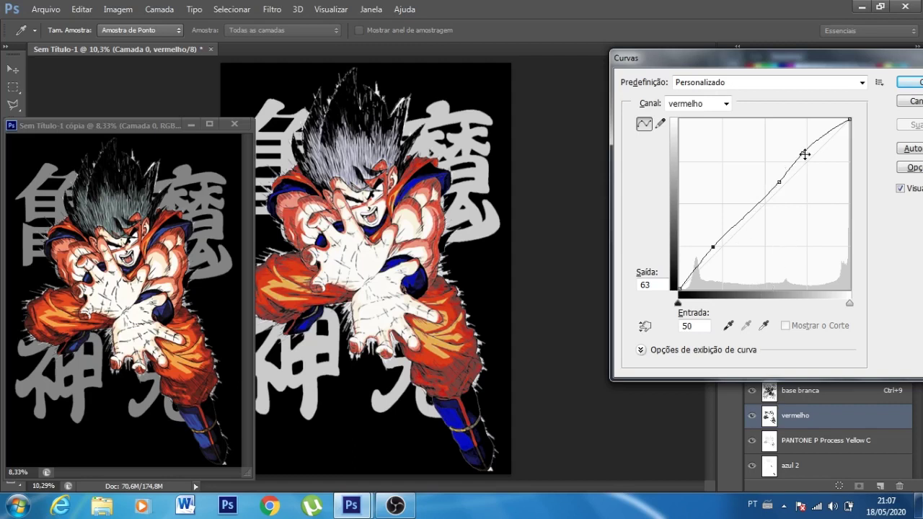
drag(804, 154, 813, 163)
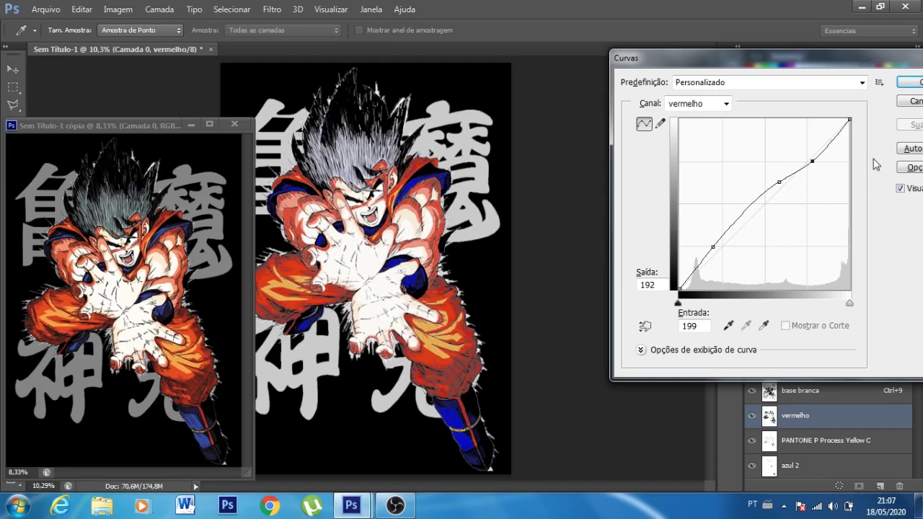
Step: Shape the vermelho curve into a gentle S, lifting input 142 to 155
click(900, 189)
mouse_move(778, 182)
mouse_down()
mouse_move(783, 189)
mouse_move(806, 156)
mouse_up()
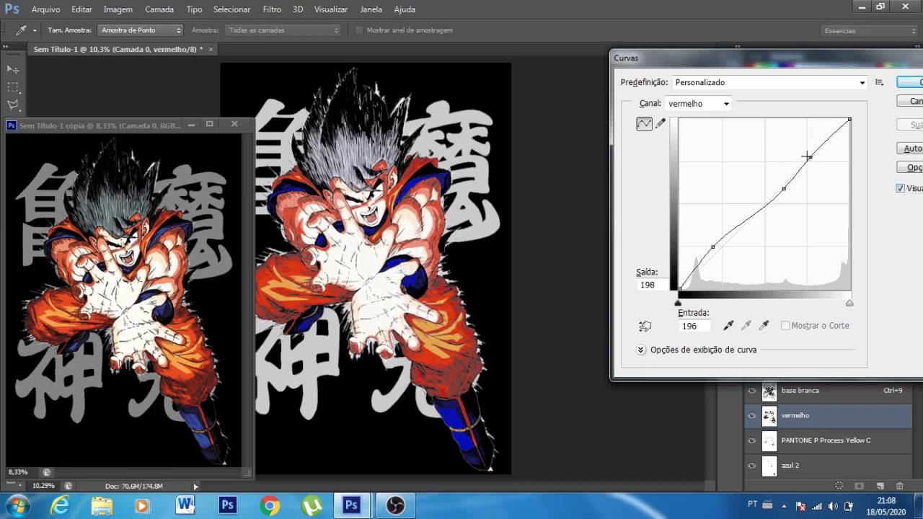
drag(716, 243, 723, 254)
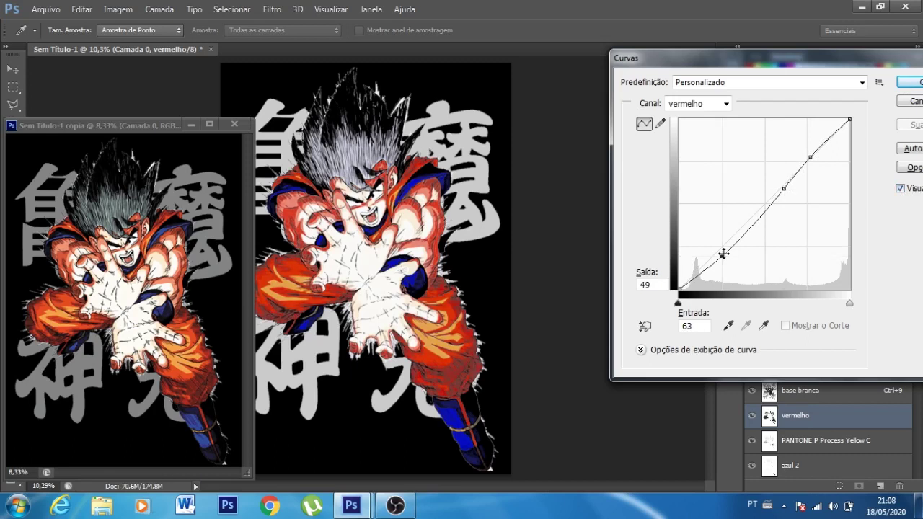
drag(784, 188, 774, 184)
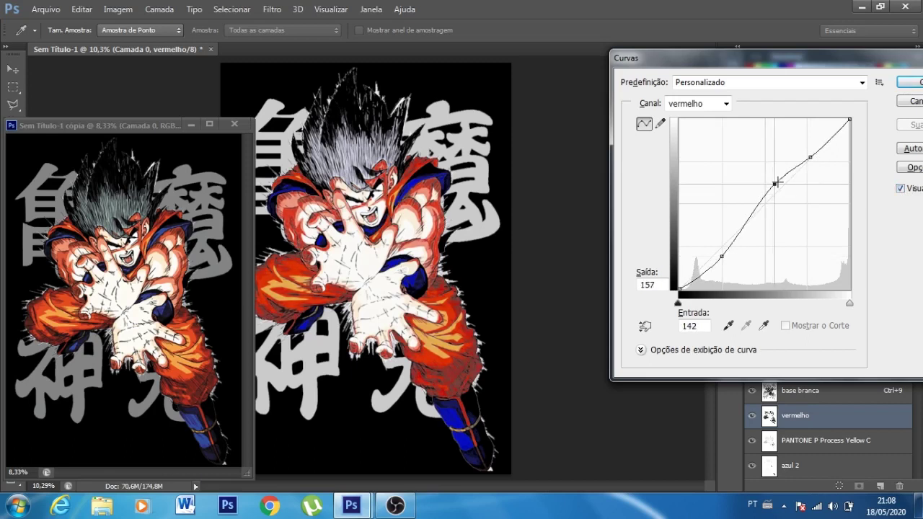
drag(810, 157, 805, 150)
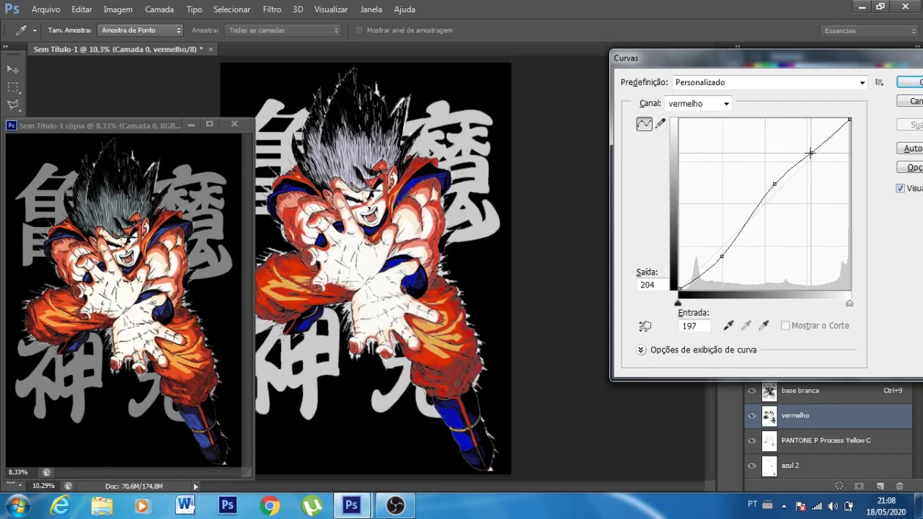
click(773, 183)
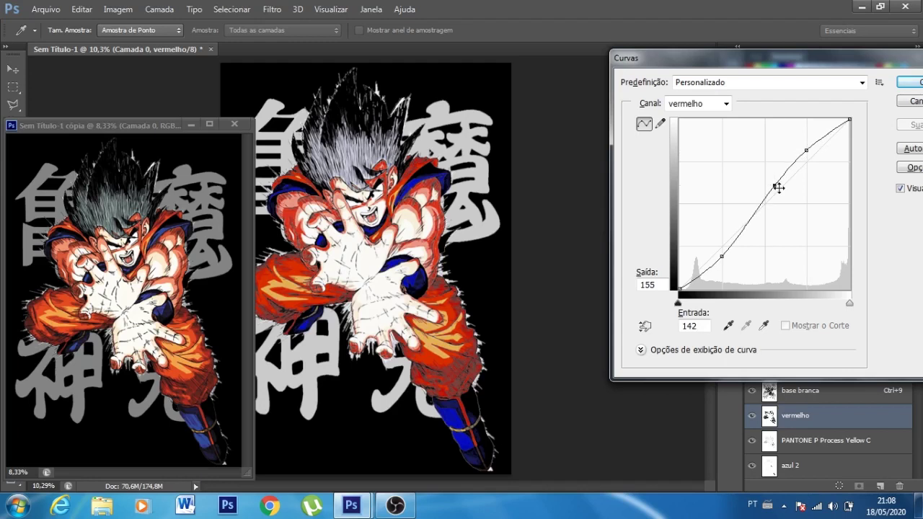
Step: Compare the vermelho curve with Visualizar on and off, then apply it
click(900, 188)
click(901, 188)
click(900, 188)
click(900, 189)
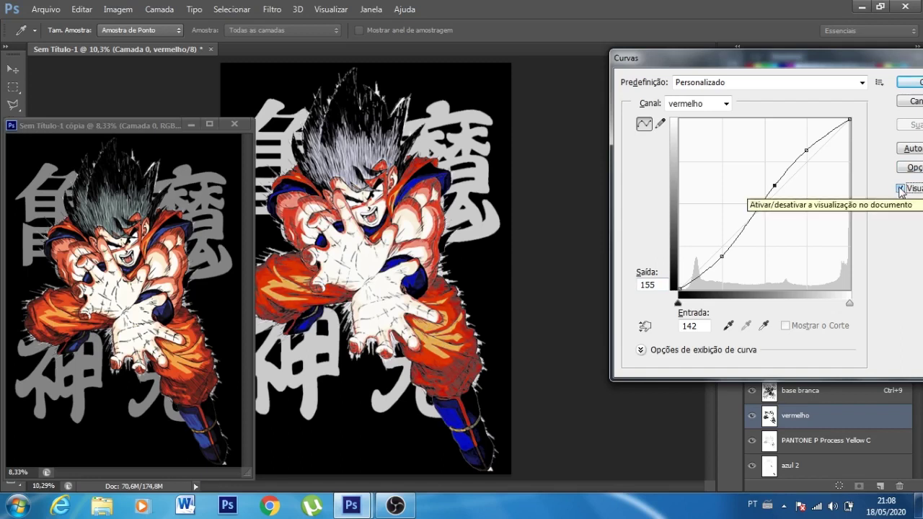
click(900, 189)
click(900, 189)
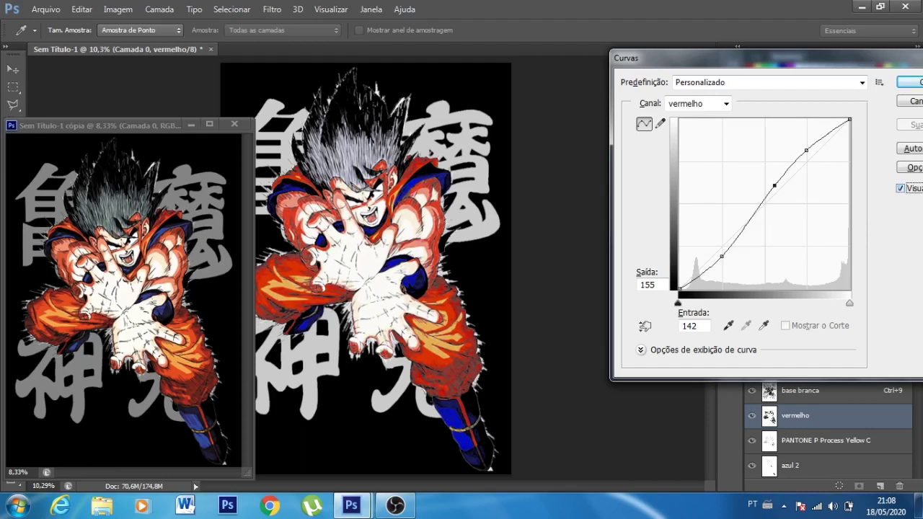
click(920, 79)
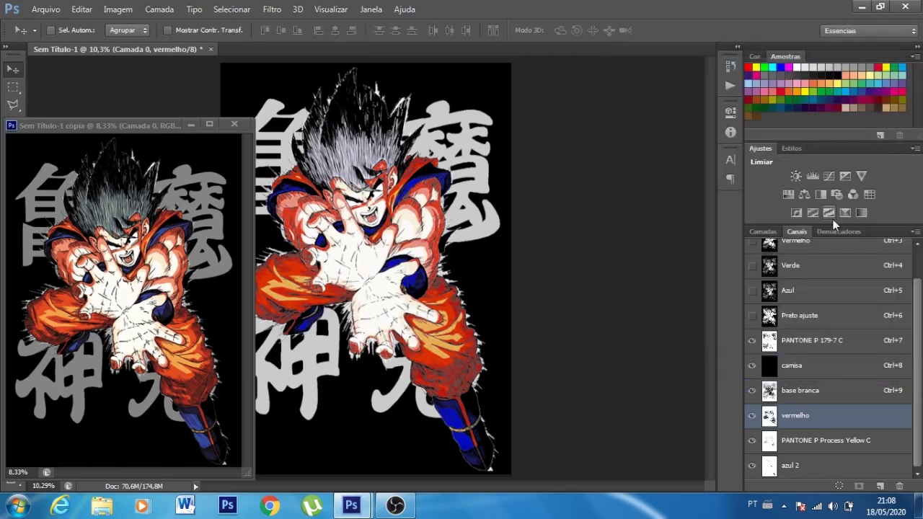
Step: Close the 'cópia' duplicate document without saving it
drag(145, 131, 662, 90)
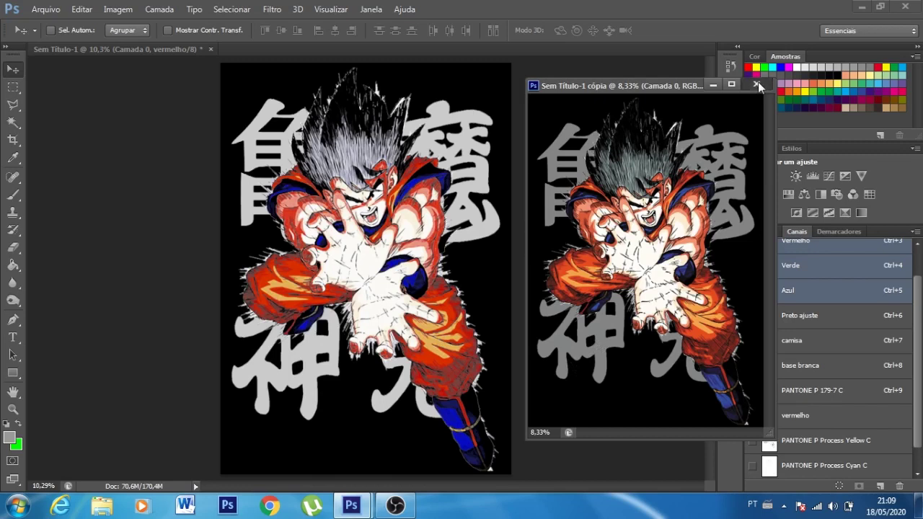
click(756, 84)
click(442, 188)
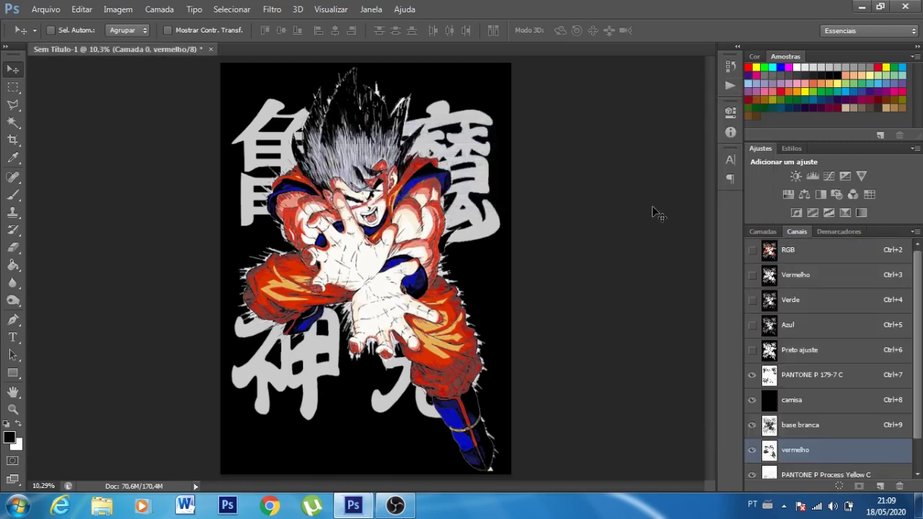
Step: Delete the RGB, Preto ajuste and PANTONE P 179-7 C channels, keeping the spot channels
click(837, 250)
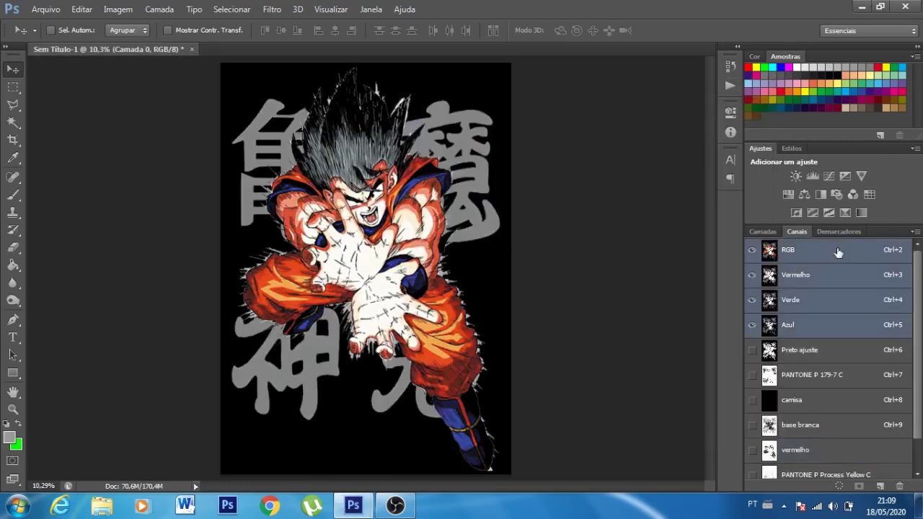
click(899, 486)
click(395, 188)
click(897, 487)
click(395, 192)
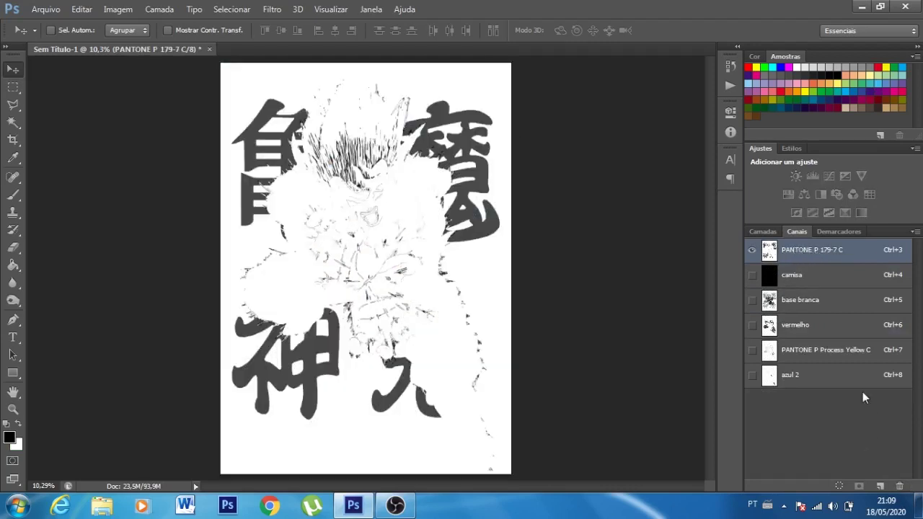
click(899, 486)
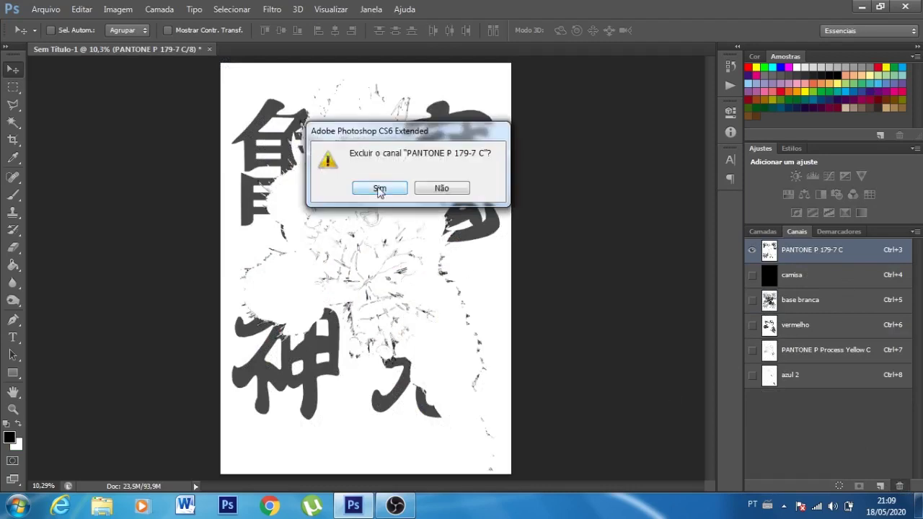
click(379, 189)
click(822, 279)
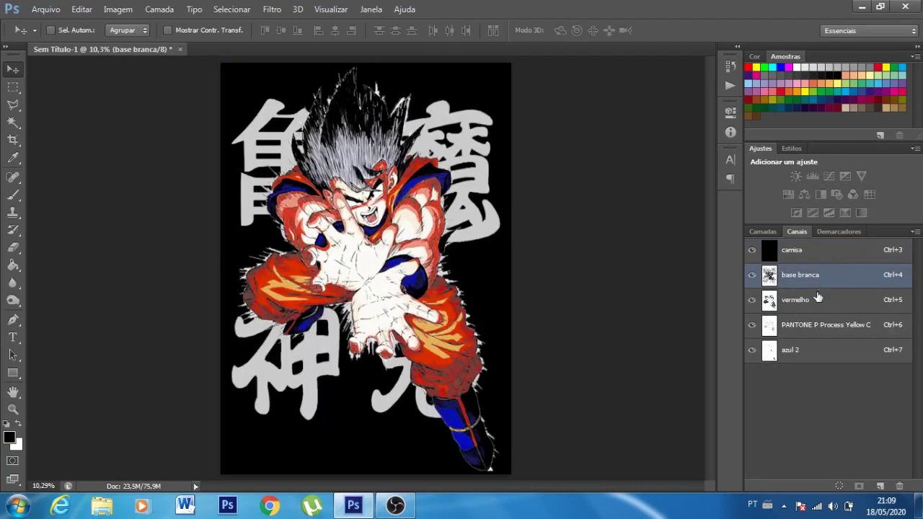
click(818, 303)
click(812, 352)
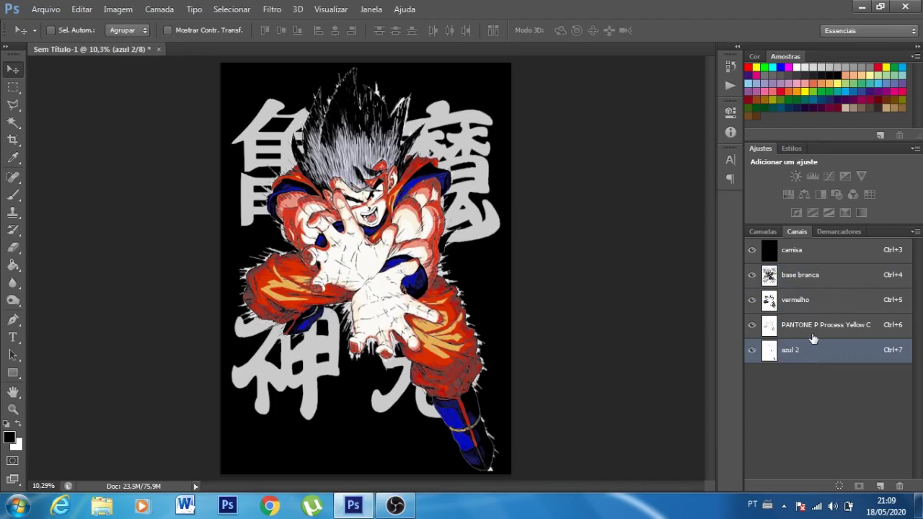
Step: Set the PANTONE P Process Yellow C ink to R 255 with 10% solidity
click(811, 336)
double_click(770, 327)
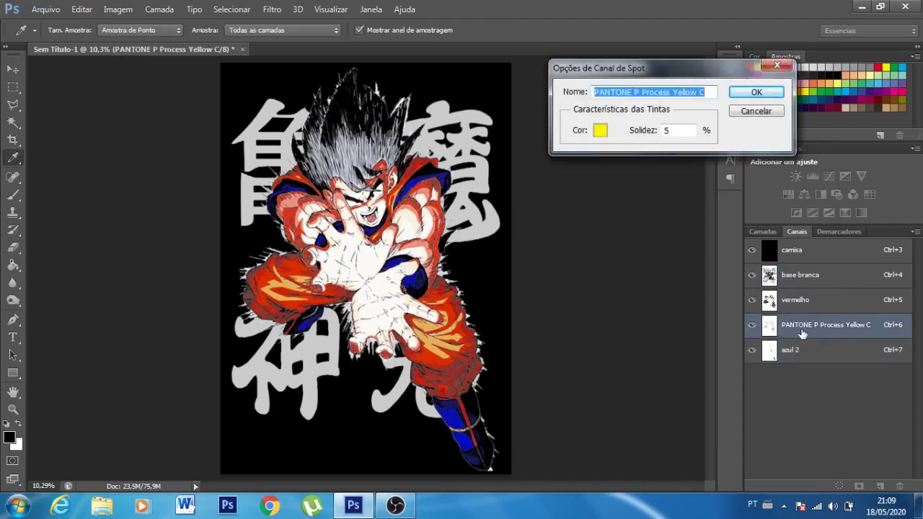
click(600, 131)
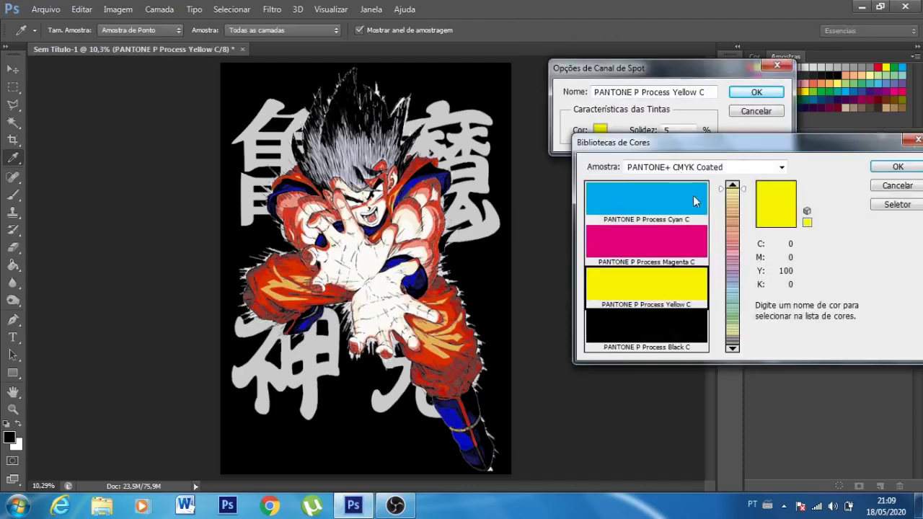
click(896, 205)
text(255)
click(902, 166)
double_click(666, 130)
text(10)
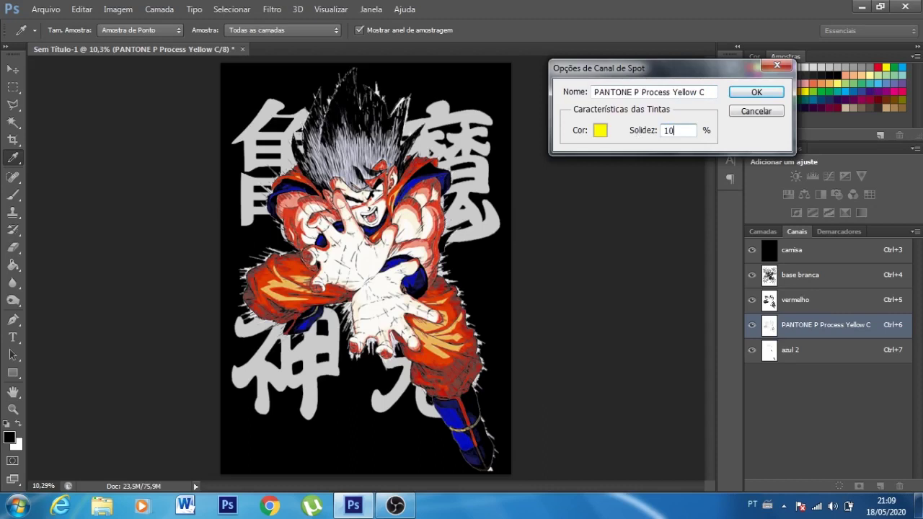
click(756, 92)
key(v)
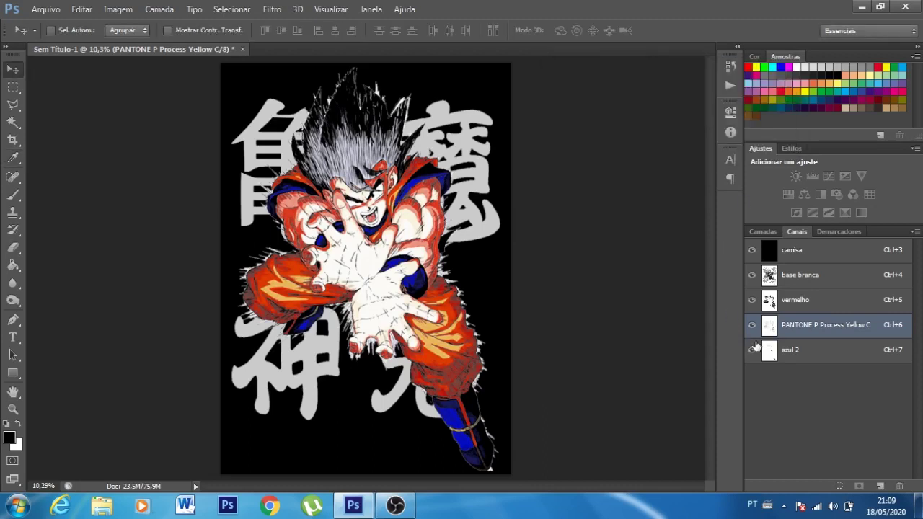
Step: Hide and show the yellow spot channel repeatedly to compare the artwork
click(752, 325)
click(751, 325)
click(752, 325)
click(751, 325)
click(752, 325)
click(752, 325)
click(752, 325)
click(751, 325)
click(752, 325)
click(752, 325)
Step: Play the 45 LPI halftone action from the LPI set in Actions
click(730, 85)
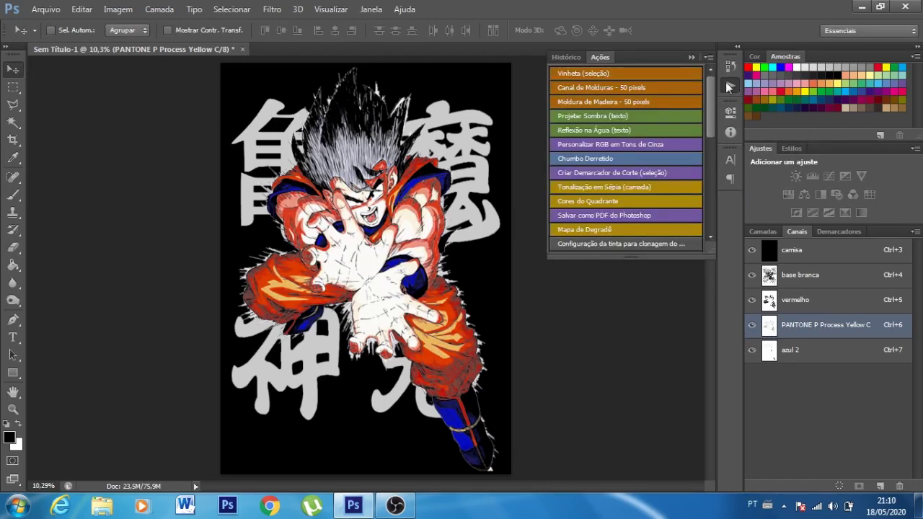
drag(711, 94, 711, 170)
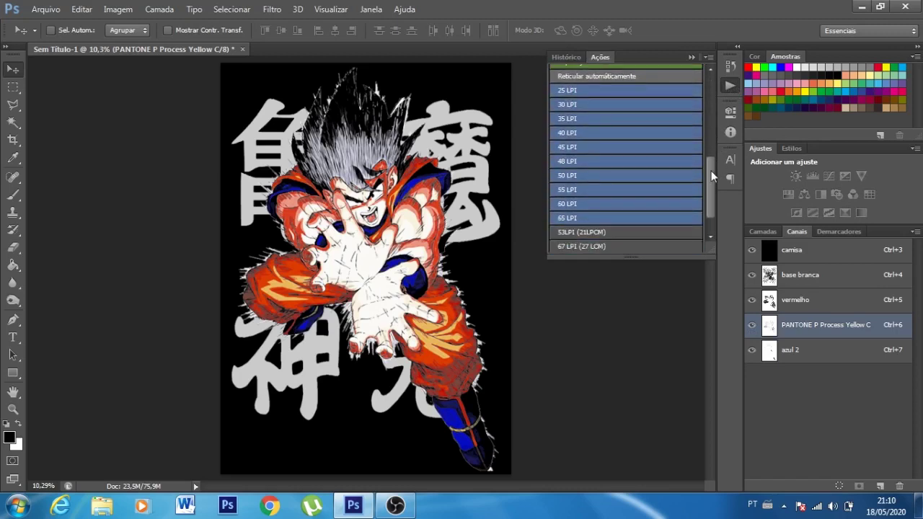
click(617, 147)
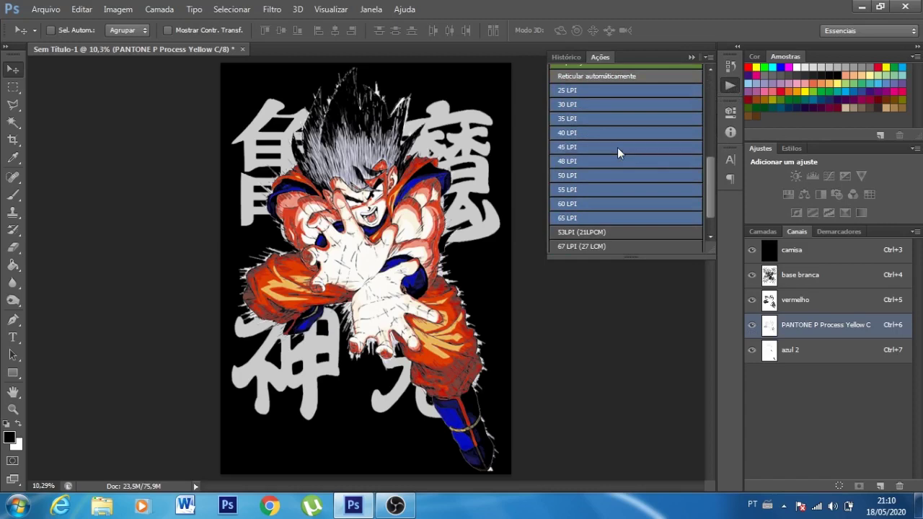
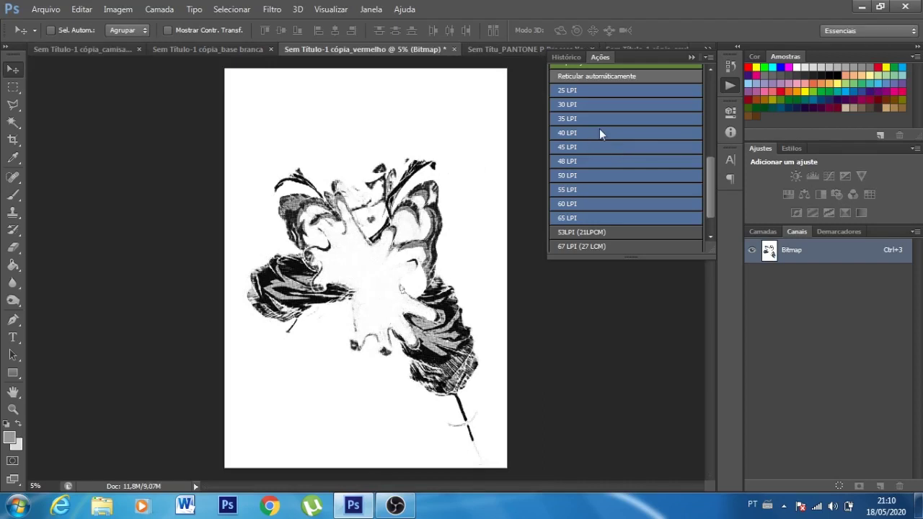
Step: Collapse the Actions panel and bring up the base branca halftone document
click(695, 56)
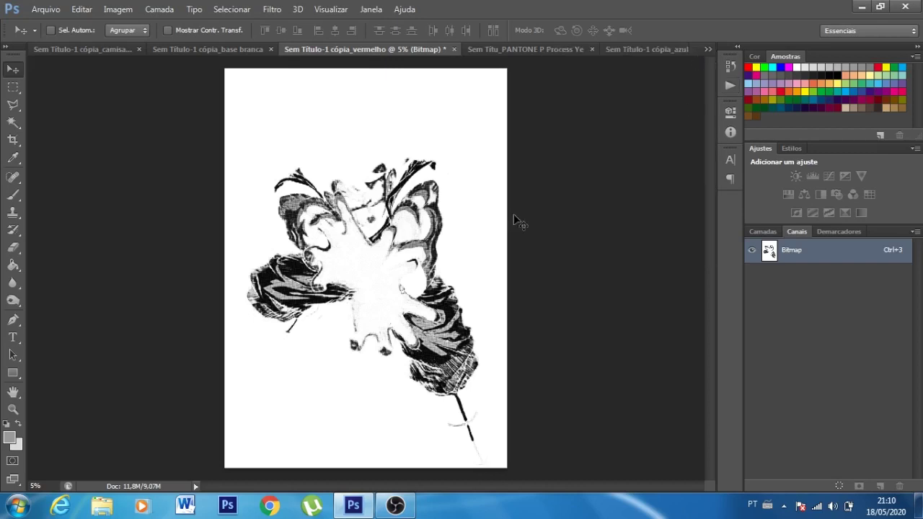
click(96, 49)
click(217, 49)
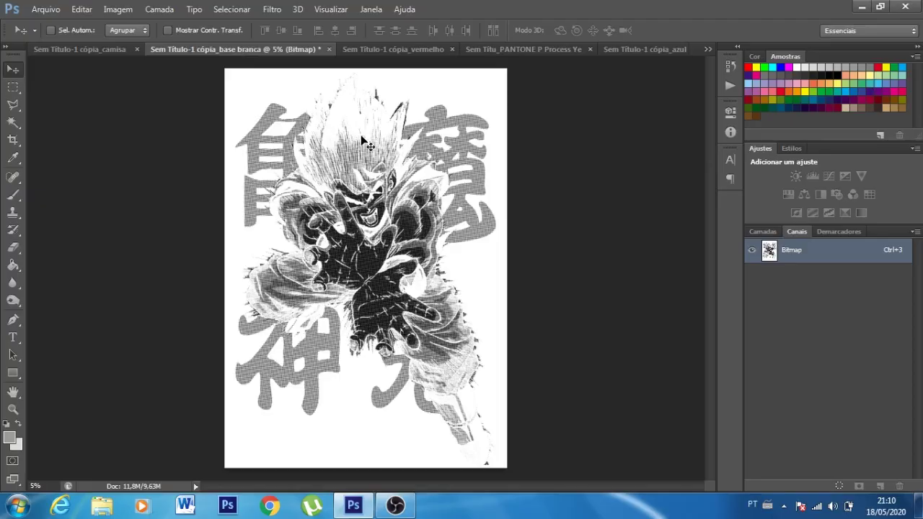
Step: Zoom in on the white base halftone and pan across the figure's dots
scroll(364, 142, up, 1)
scroll(364, 142, up, 3)
scroll(364, 142, up, 2)
scroll(364, 142, up, 1)
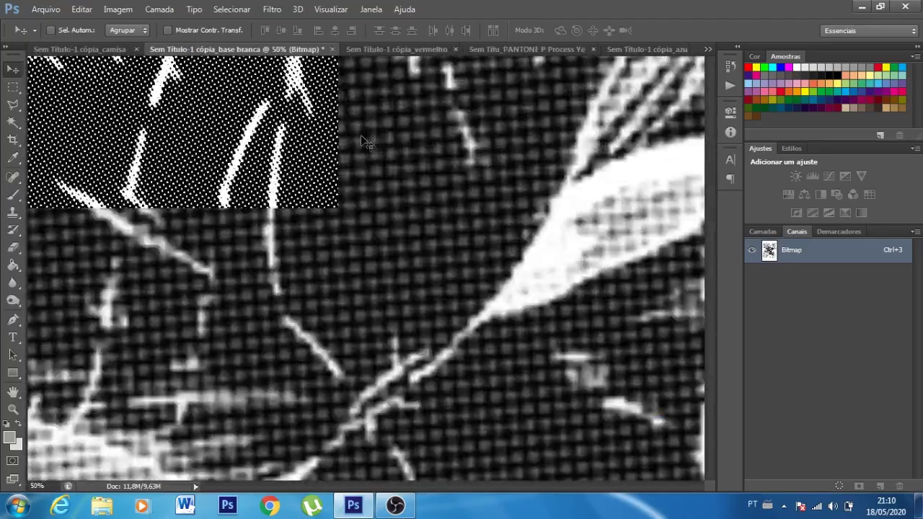
scroll(512, 137, right, 3)
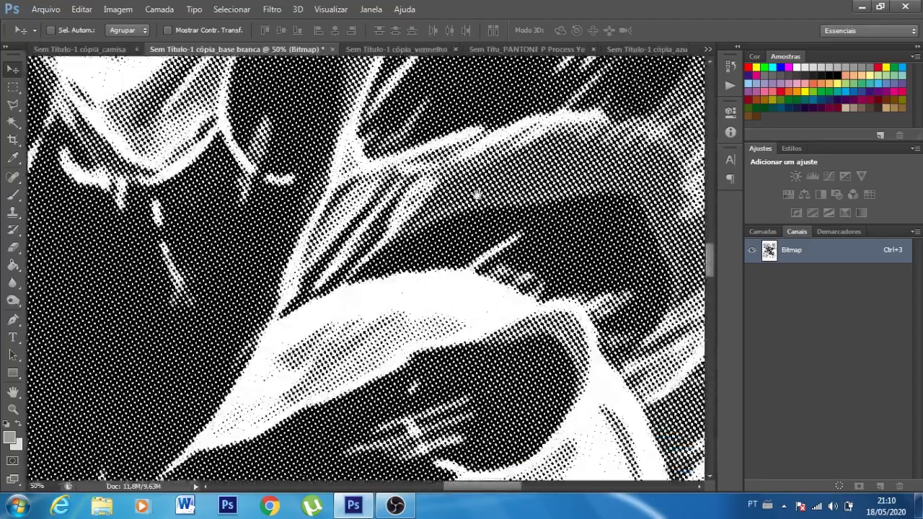
drag(476, 194, 193, 226)
scroll(195, 228, right, 2)
scroll(245, 232, right, 2)
scroll(302, 238, right, 1)
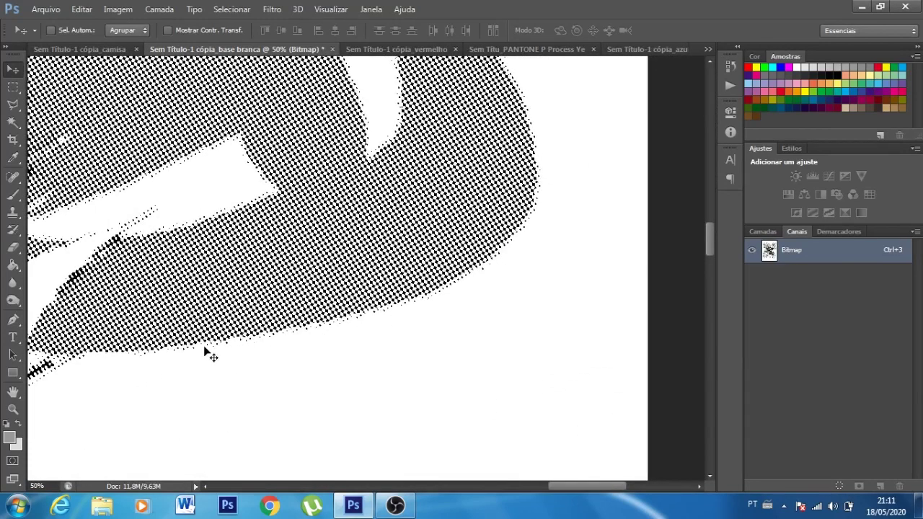
scroll(348, 189, up, 3)
scroll(389, 303, left, 3)
scroll(402, 332, up, 3)
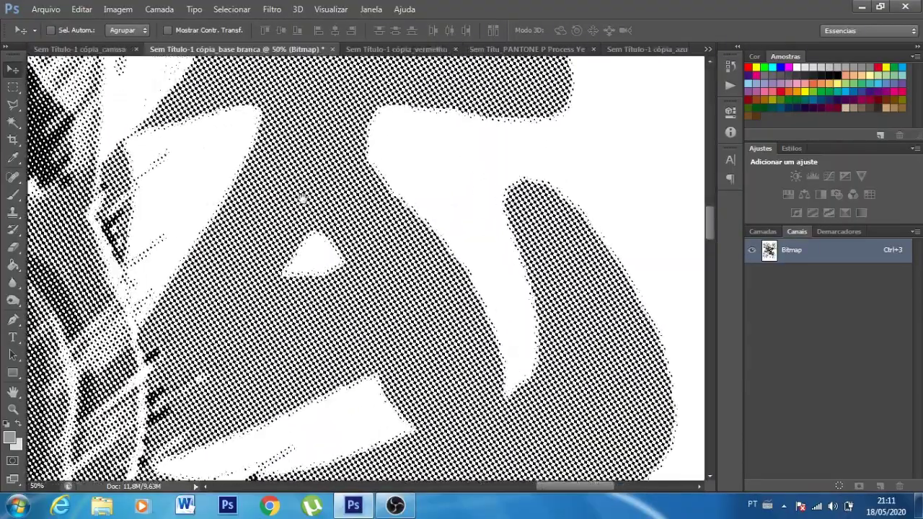
scroll(401, 335, up, 3)
scroll(403, 325, up, 2)
scroll(382, 288, left, 2)
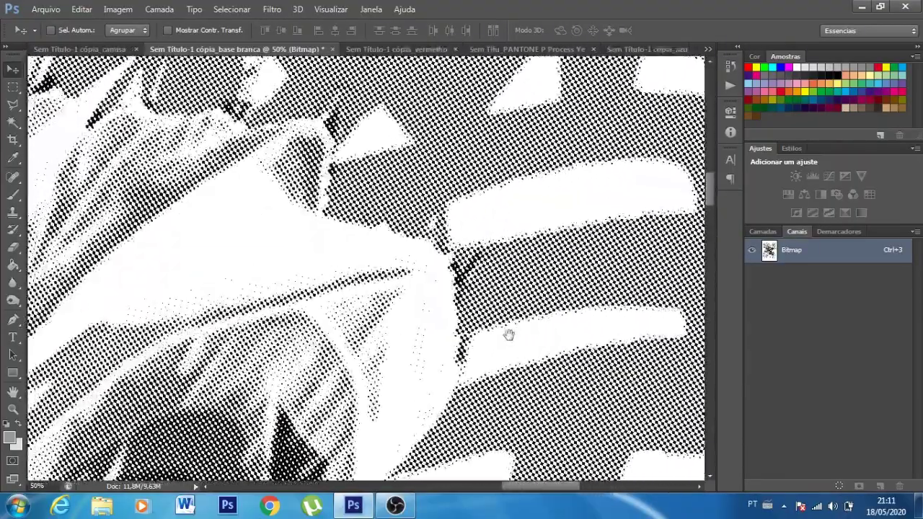
scroll(373, 272, up, 3)
scroll(375, 274, left, 1)
scroll(393, 285, up, 2)
scroll(409, 293, up, 2)
scroll(412, 294, left, 5)
scroll(404, 231, left, 2)
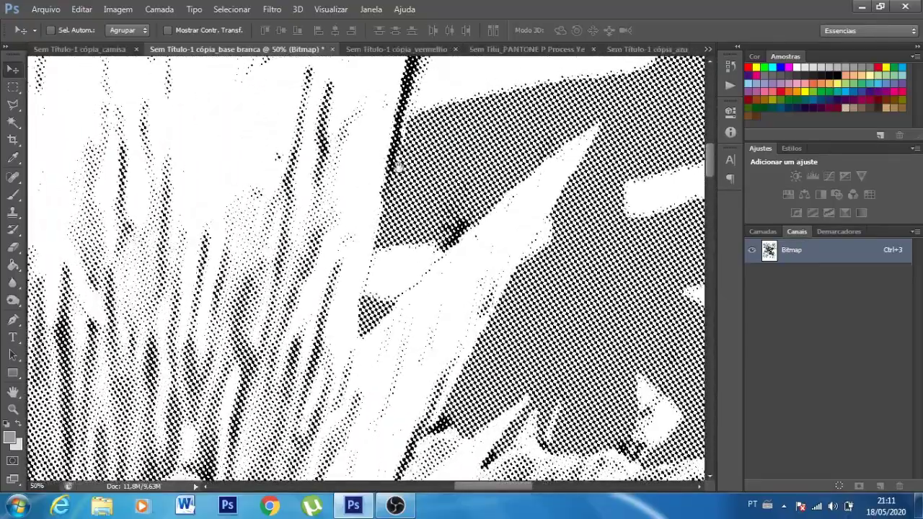
drag(212, 221, 508, 195)
drag(249, 251, 462, 198)
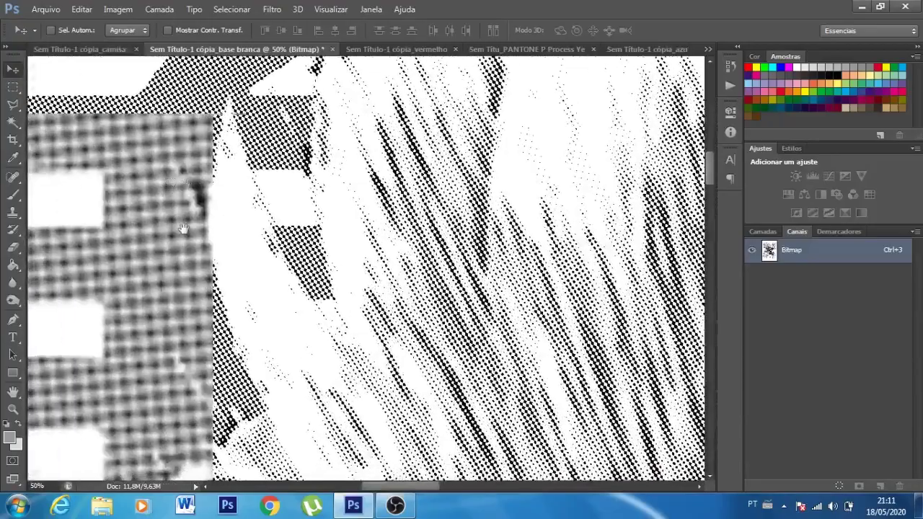
drag(184, 228, 248, 340)
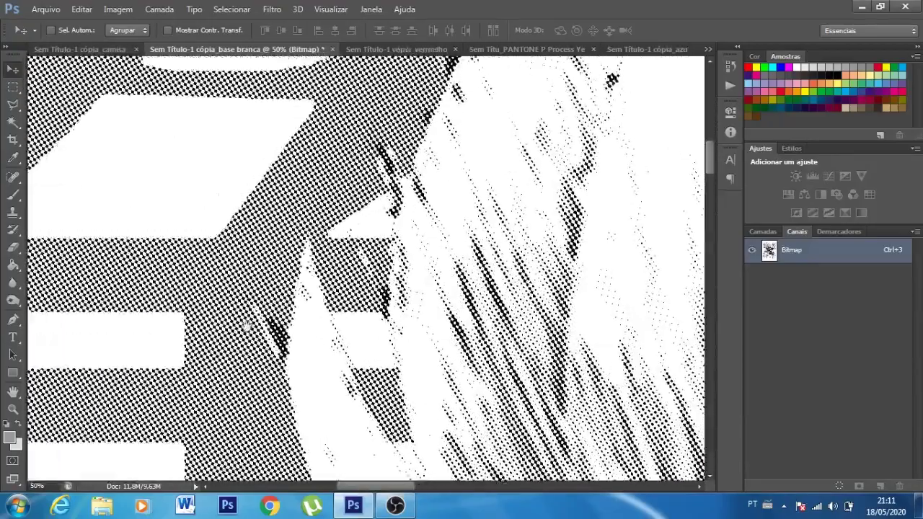
drag(95, 254, 346, 169)
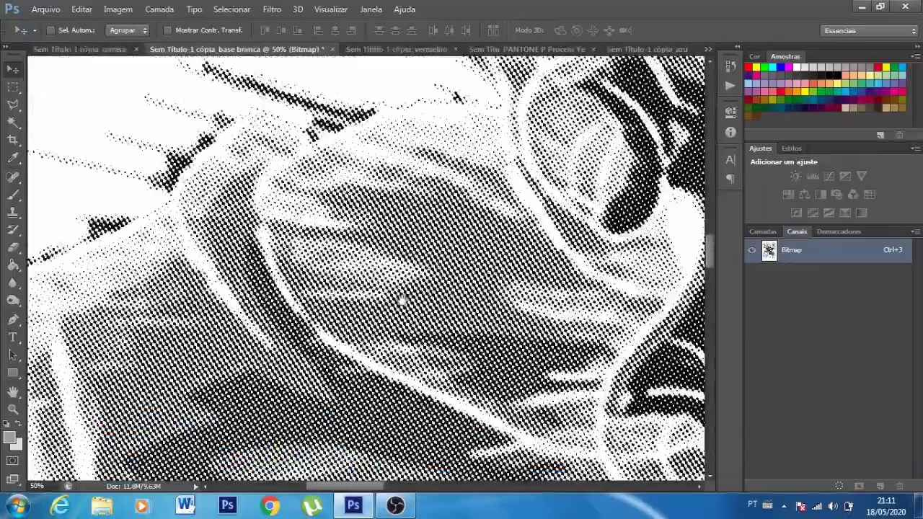
drag(401, 299, 460, 261)
Step: Inspect the lower halftone kanji area, then fit the image and switch to camisa
drag(171, 329, 358, 221)
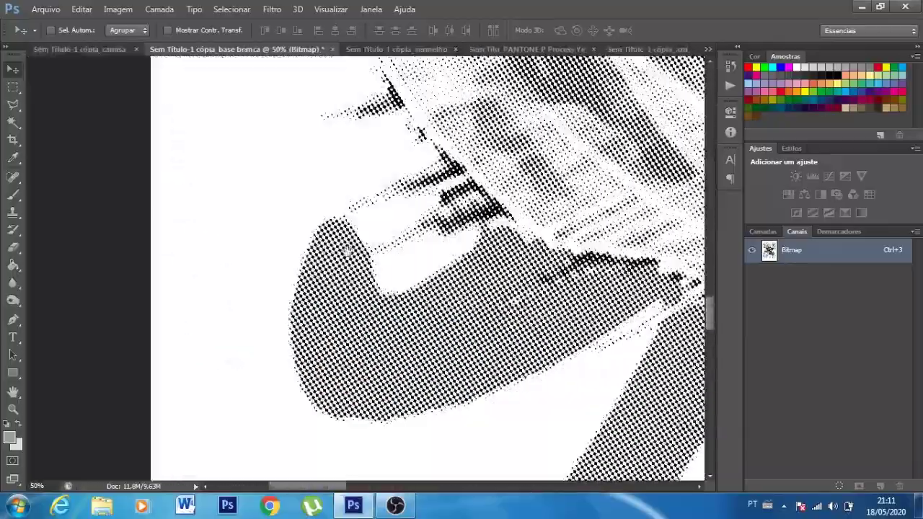
drag(721, 303, 537, 141)
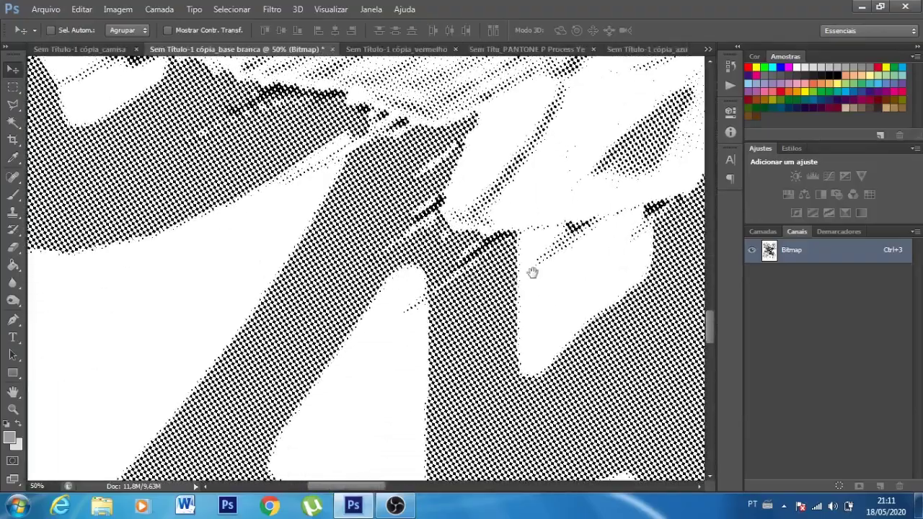
drag(532, 272, 367, 186)
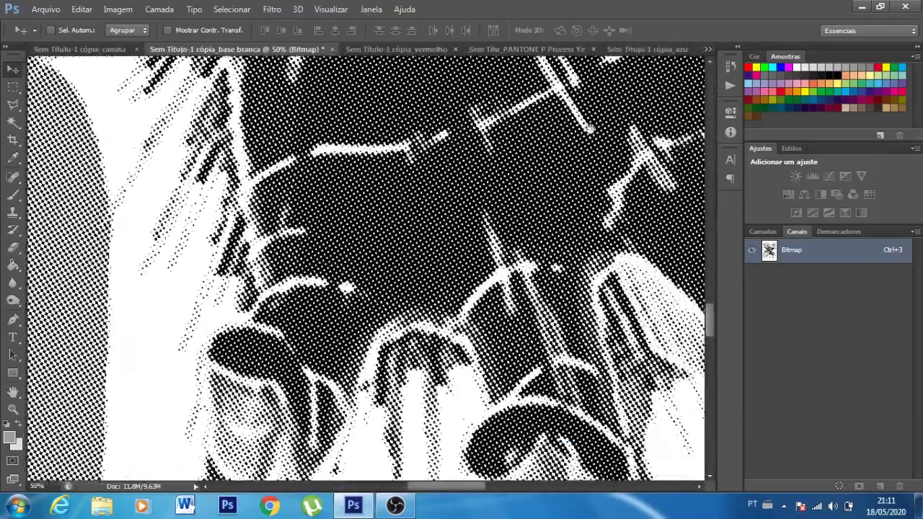
drag(635, 361, 433, 238)
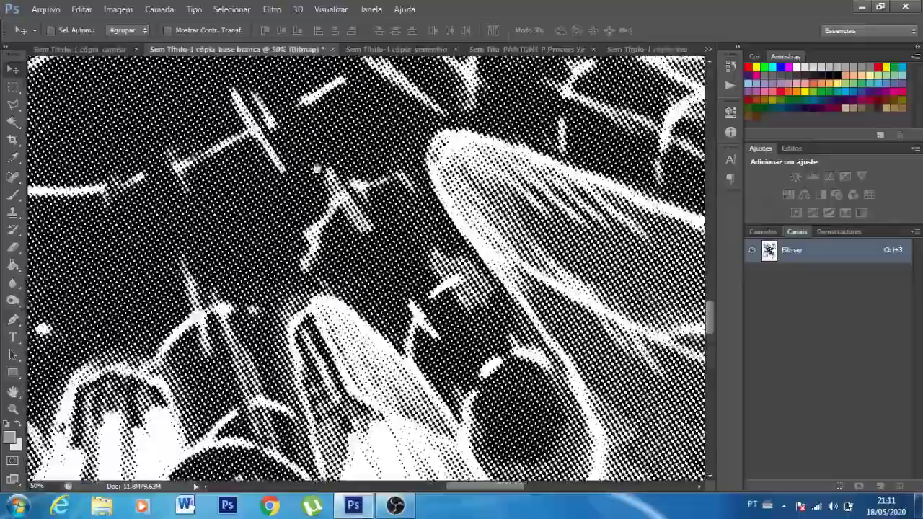
mouse_move(649, 404)
mouse_down()
mouse_move(500, 298)
mouse_move(404, 180)
mouse_up()
mouse_move(591, 346)
mouse_down()
mouse_move(497, 200)
mouse_move(432, 274)
mouse_up()
drag(648, 109, 587, 144)
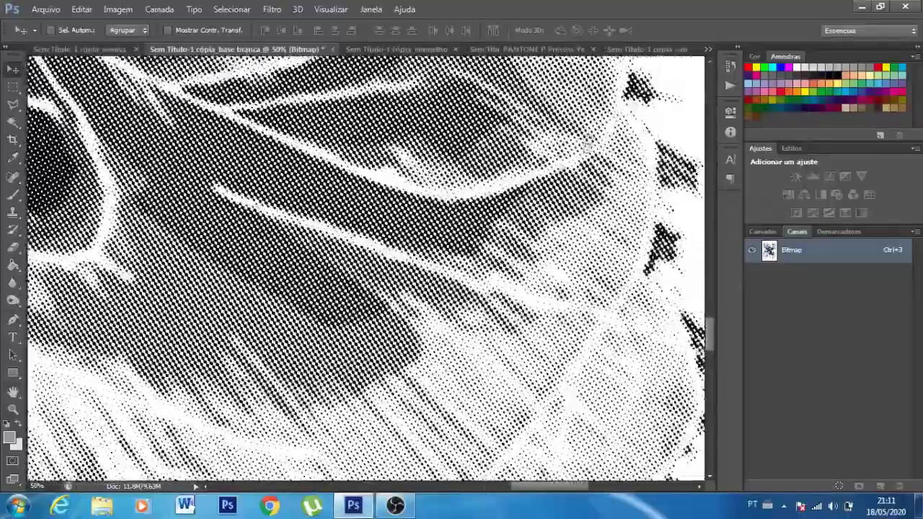
drag(526, 196, 531, 338)
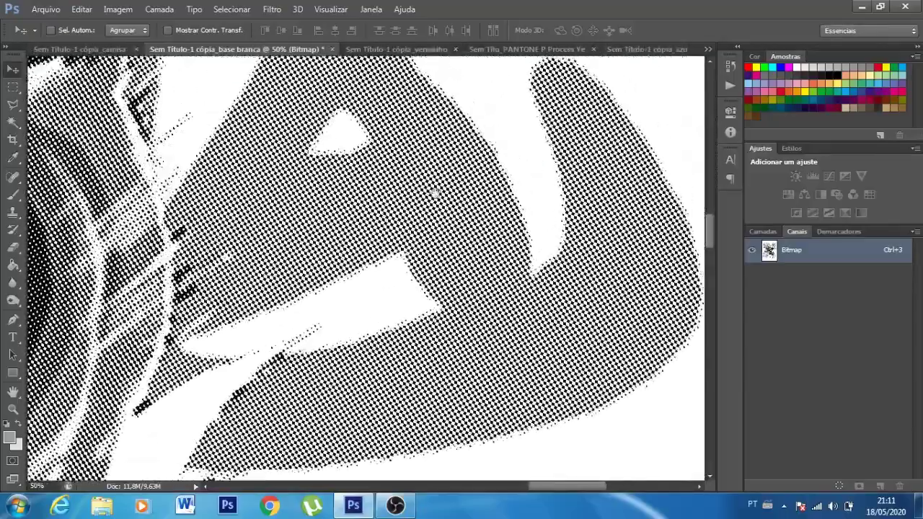
mouse_move(434, 193)
mouse_down()
mouse_move(477, 345)
mouse_move(480, 392)
mouse_up()
drag(493, 215, 497, 356)
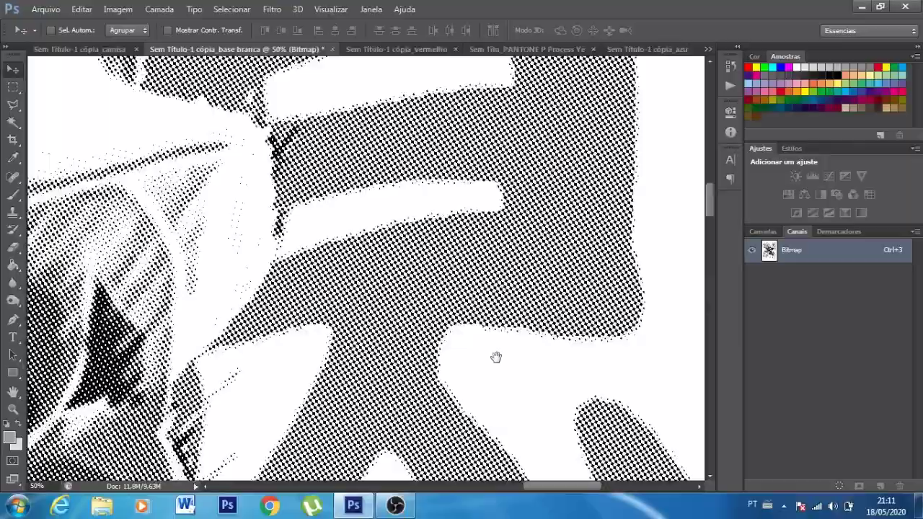
drag(444, 182, 478, 367)
drag(515, 237, 498, 338)
mouse_move(422, 153)
mouse_down()
mouse_move(489, 294)
mouse_move(495, 344)
mouse_up()
mouse_move(471, 219)
mouse_down()
mouse_move(428, 274)
mouse_move(428, 319)
mouse_up()
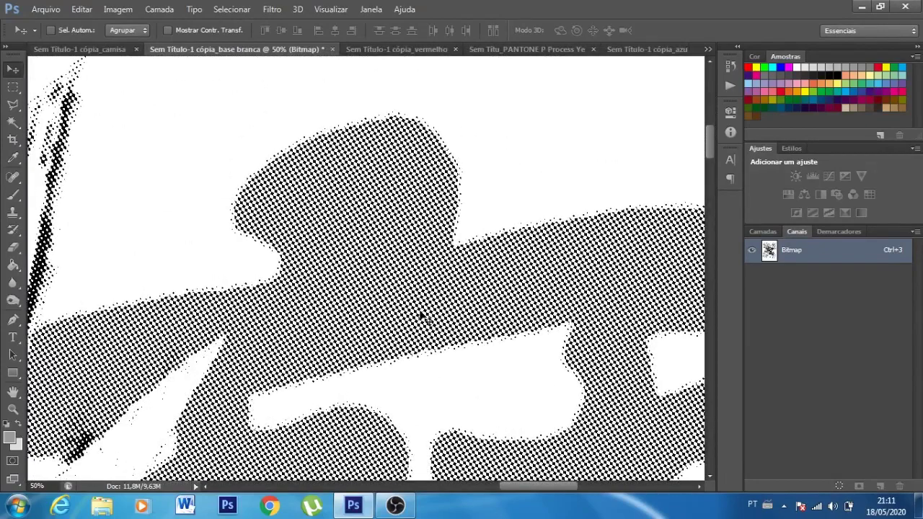
key(ctrl+0)
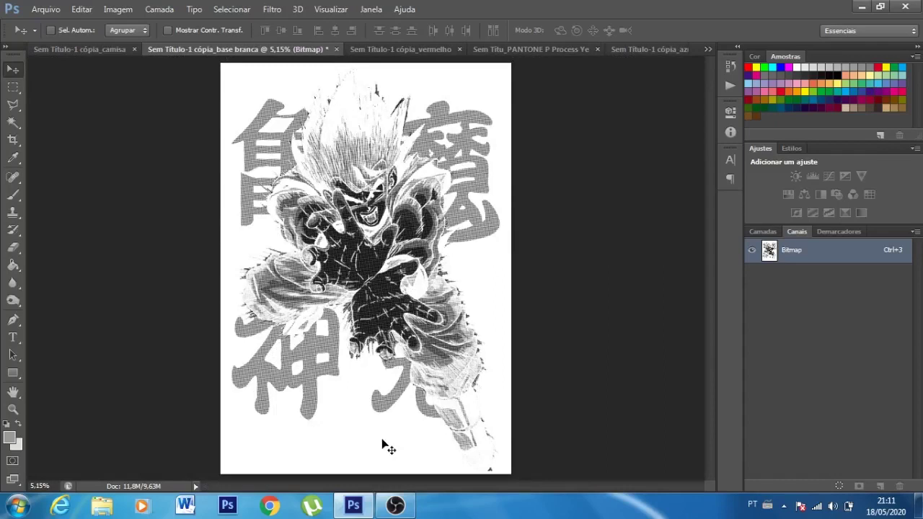
key(ctrl+shift+Tab)
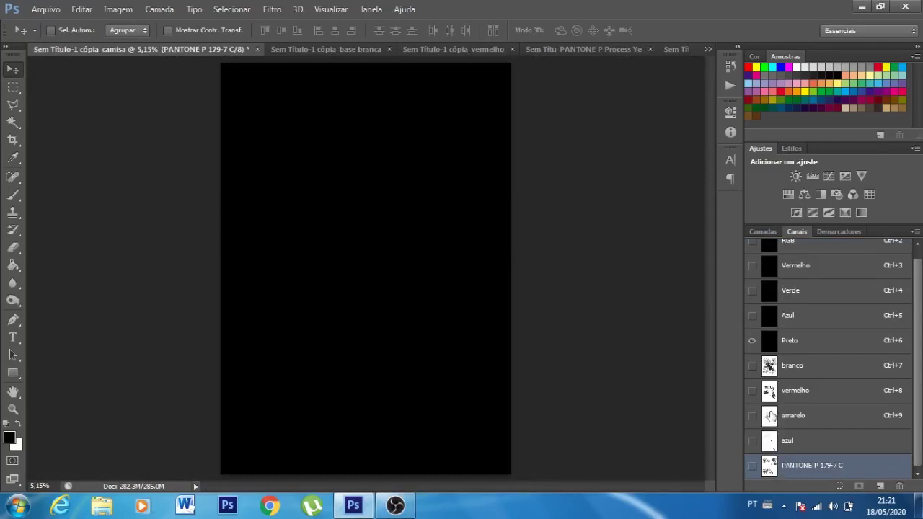
Step: Show the branco plate over Preto and zoom in on its halftone dots
click(751, 365)
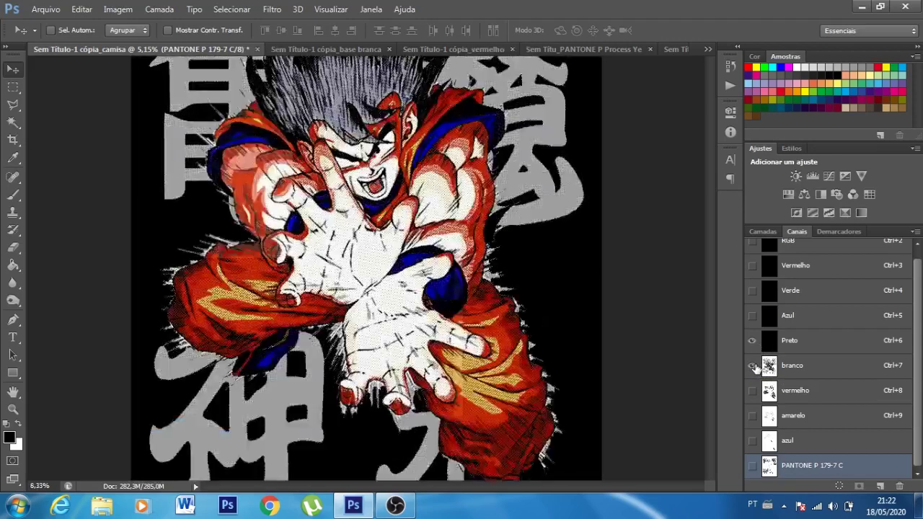
key(ctrl+plus)
key(ctrl+plus)
key(ctrl+plus)
key(ctrl+plus)
key(ctrl+plus)
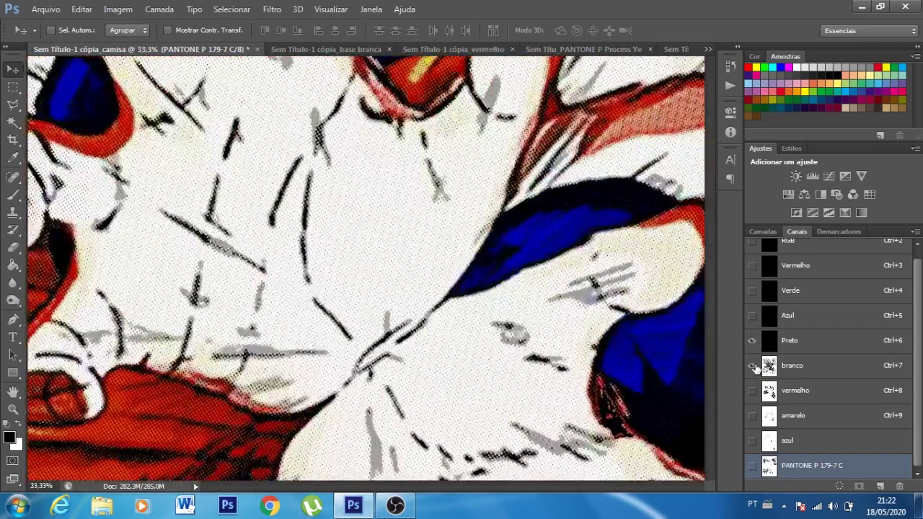
scroll(467, 238, up, 5)
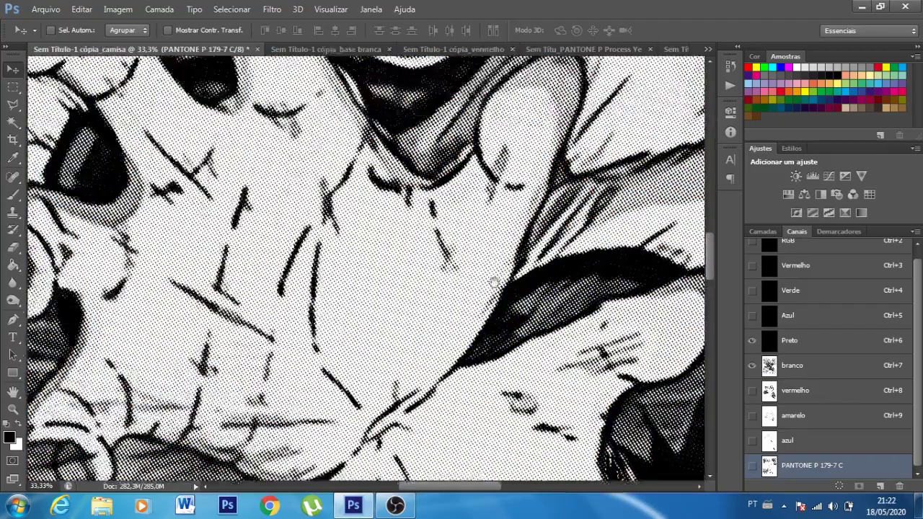
scroll(467, 237, up, 3)
scroll(467, 237, up, 2)
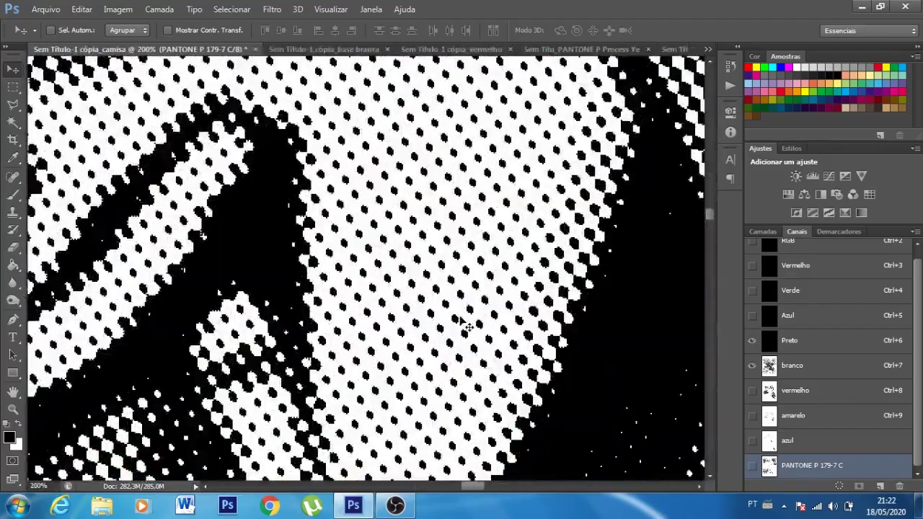
drag(435, 248, 451, 383)
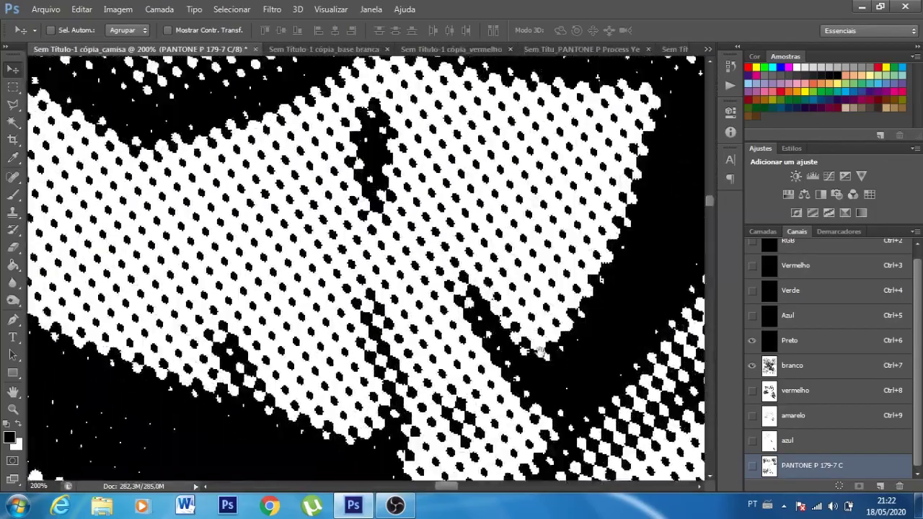
mouse_move(451, 382)
mouse_down()
mouse_move(411, 248)
mouse_move(219, 269)
mouse_up()
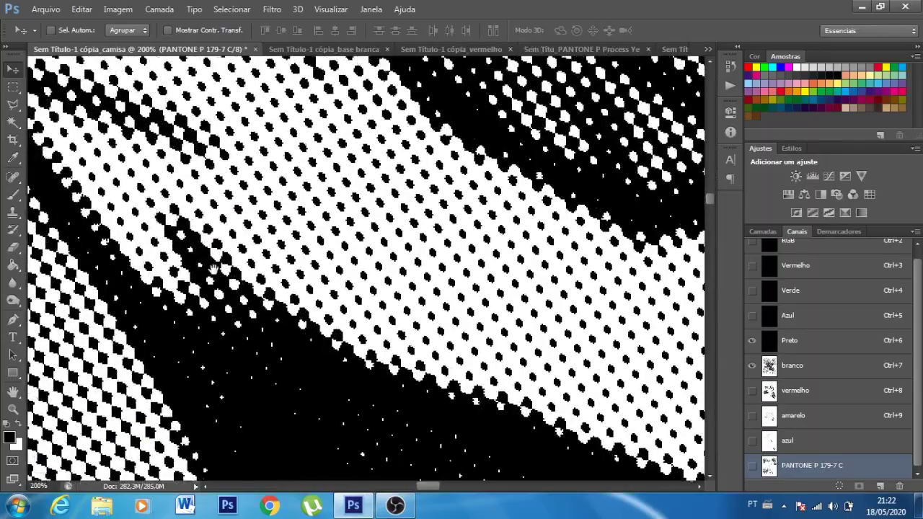
Step: Zoom back out until the whole figure and kanji are in view
scroll(222, 276, down, 2)
scroll(230, 278, down, 1)
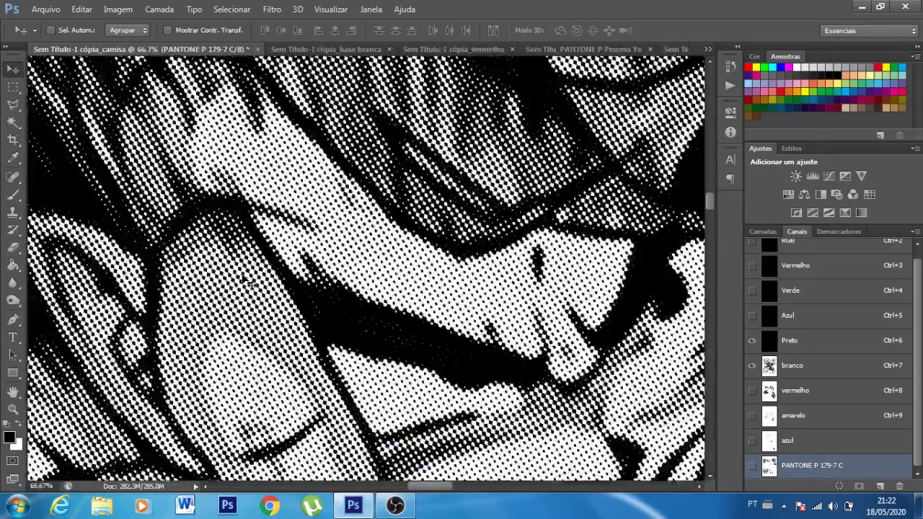
scroll(242, 280, down, 1)
scroll(249, 283, down, 1)
scroll(249, 283, down, 1)
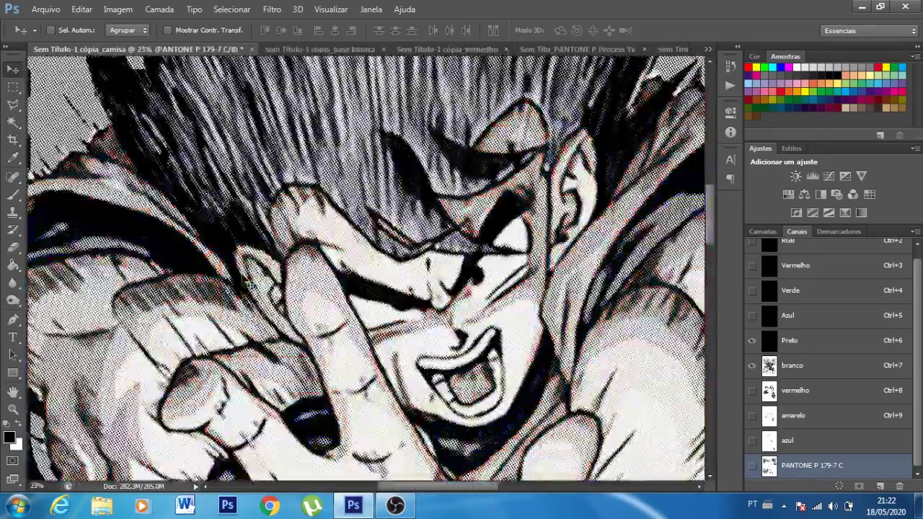
scroll(249, 283, down, 2)
scroll(249, 283, down, 1)
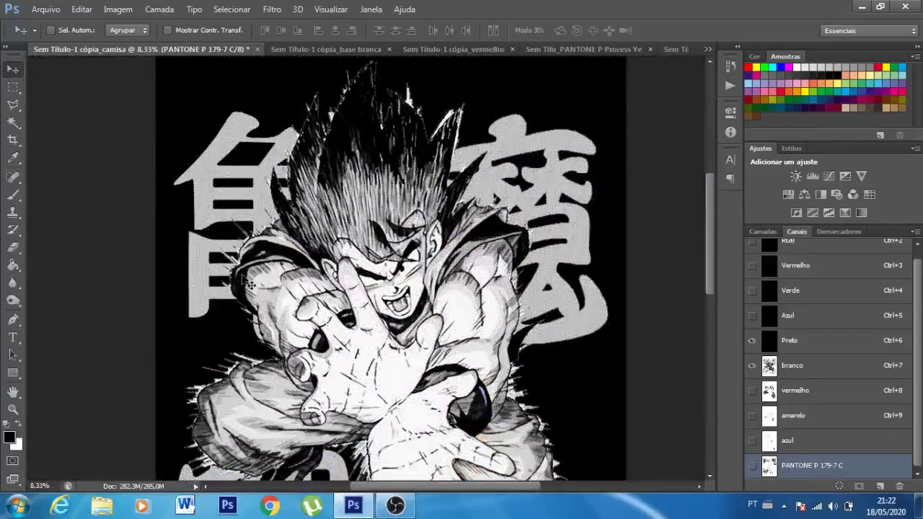
scroll(328, 243, down, 1)
scroll(328, 243, down, 1)
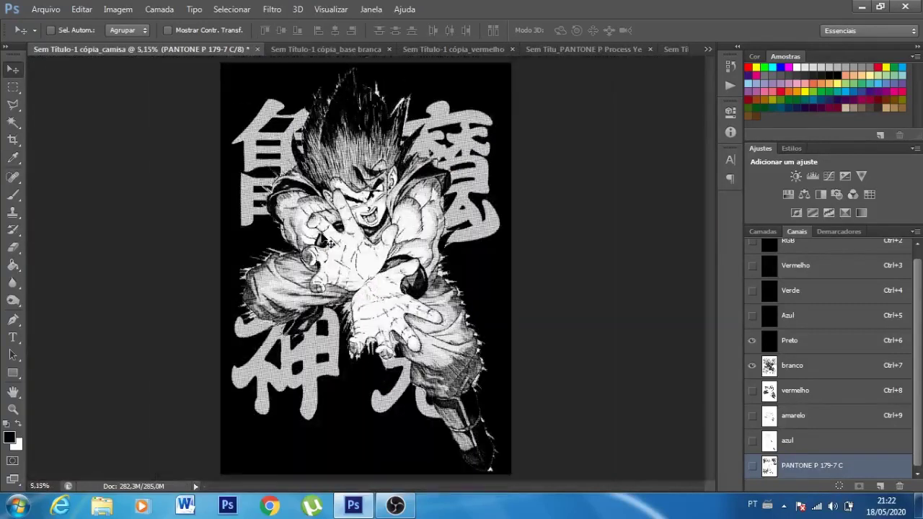
Step: Turn on the vermelho red plate, toggling it to compare with and without red
click(751, 391)
click(750, 392)
click(750, 393)
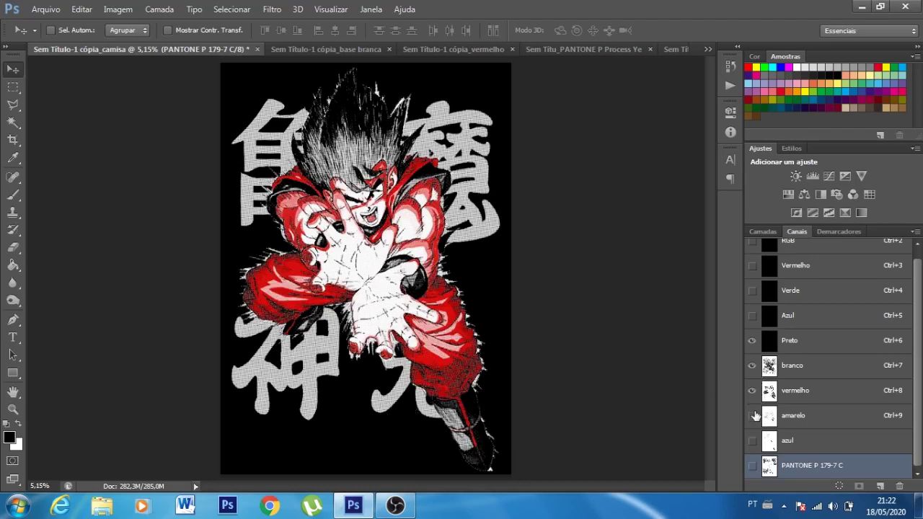
Step: Zoom in on the red halftone around the hands and face, then fit the artwork
key(ctrl+plus)
key(ctrl+plus)
key(ctrl+plus)
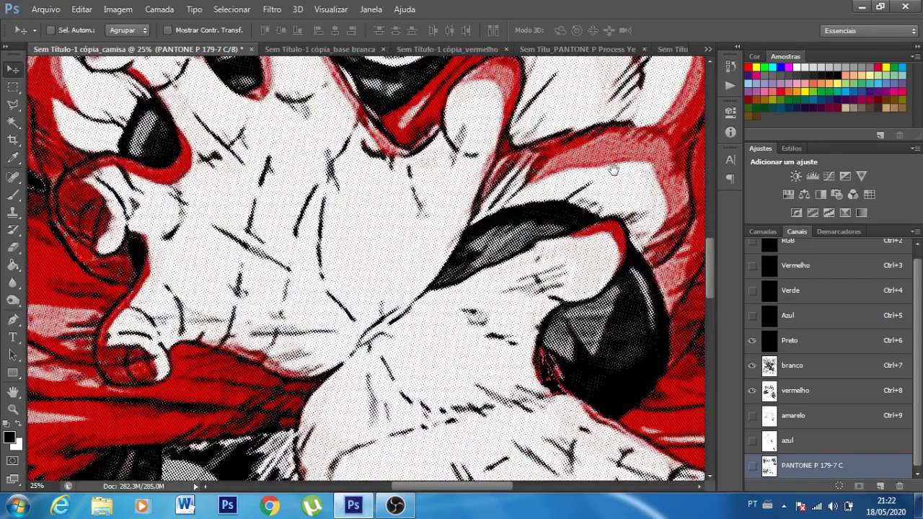
drag(613, 170, 397, 278)
key(ctrl+plus)
key(ctrl+plus)
key(ctrl+plus)
key(ctrl+plus)
key(ctrl+plus)
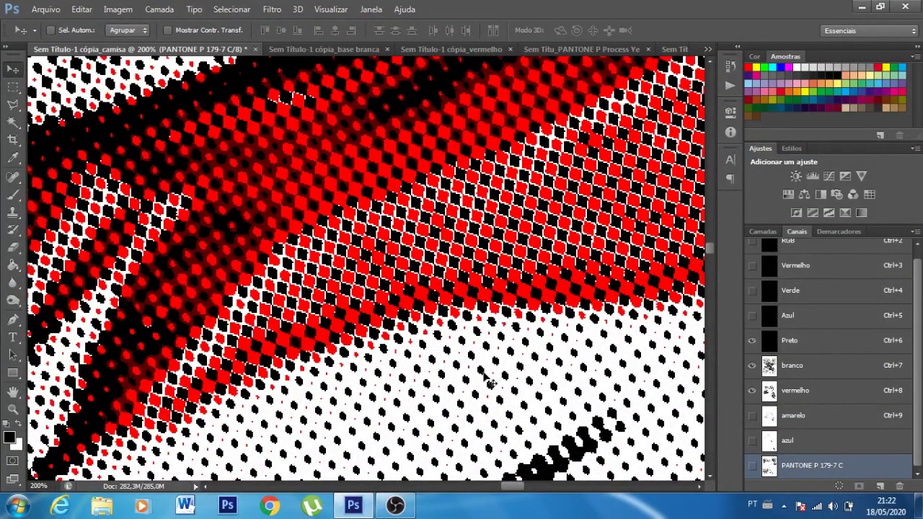
drag(225, 188, 497, 298)
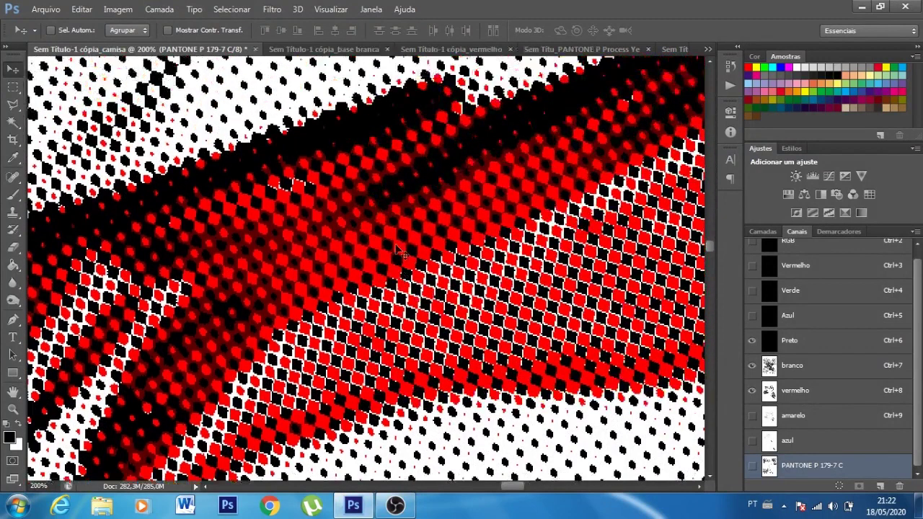
scroll(499, 298, down, 2)
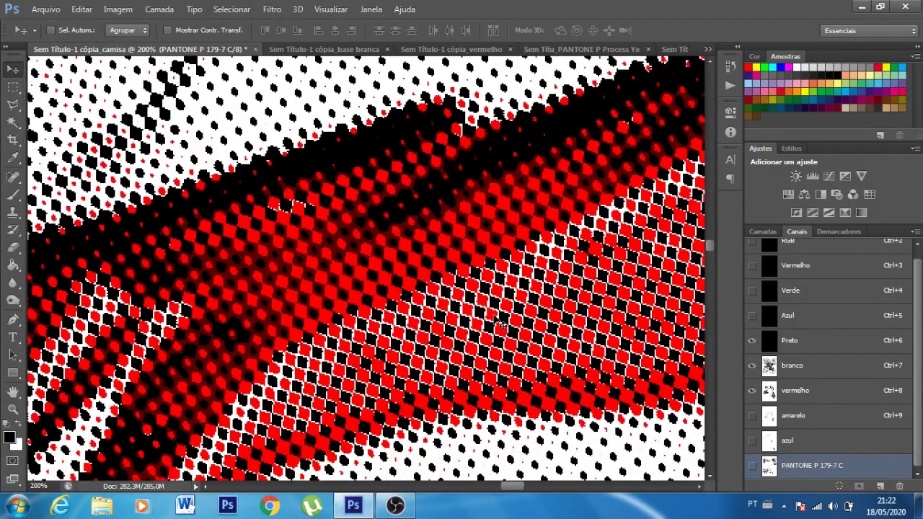
key(ctrl+0)
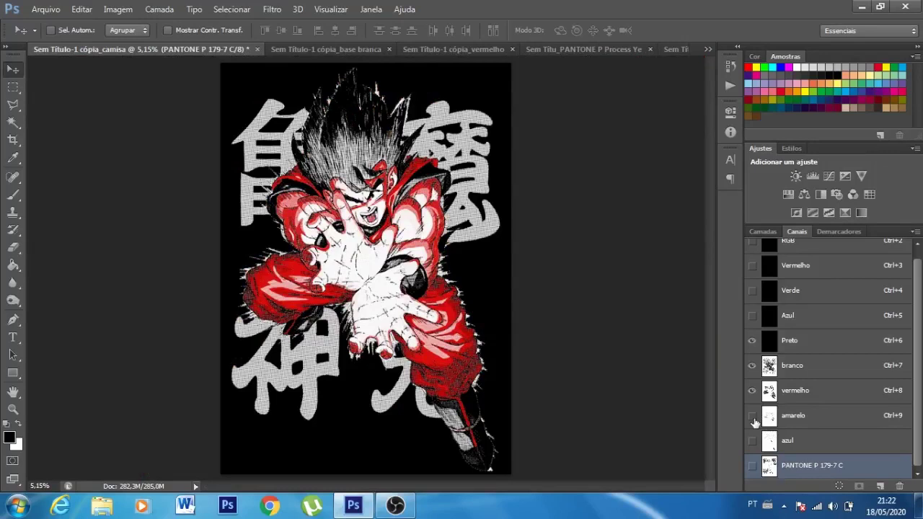
Step: Show the amarelo yellow plate, toggling it to compare with and without yellow
click(752, 416)
click(752, 416)
click(751, 416)
click(752, 416)
click(752, 416)
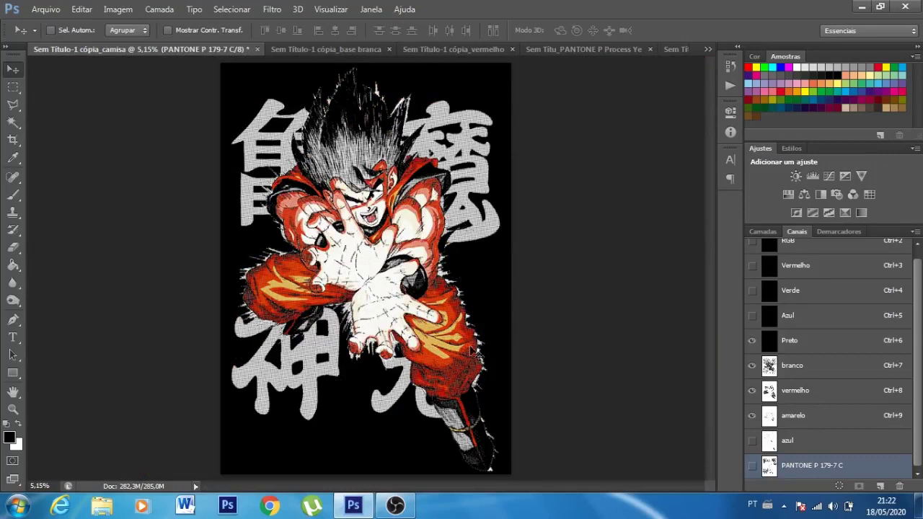
click(753, 416)
click(753, 417)
Step: Show the azul blue plate, toggling it to compare with and without blue
click(752, 441)
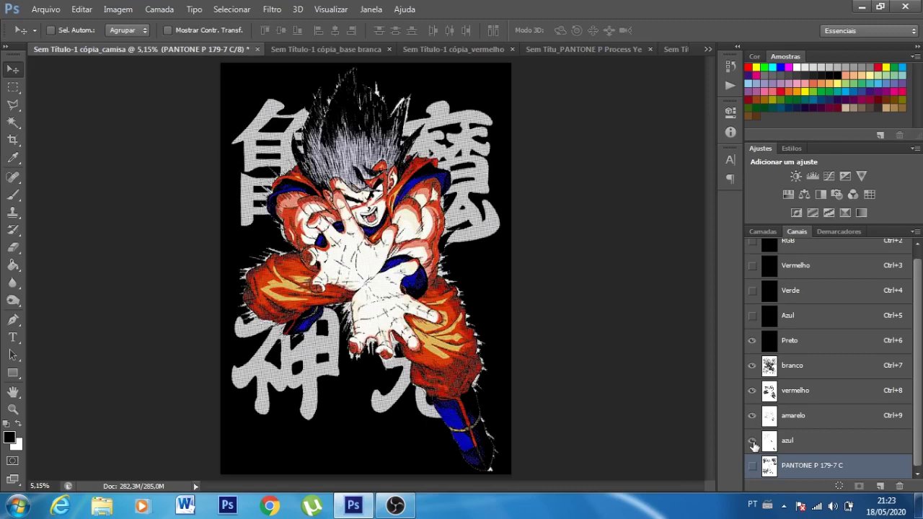
click(752, 440)
click(752, 441)
click(752, 441)
click(752, 440)
click(751, 440)
click(752, 440)
click(751, 440)
click(752, 440)
click(752, 440)
click(752, 440)
Step: Toggle the PANTONE P 179-7 C plate repeatedly to compare the grey kanji
click(752, 467)
click(752, 468)
click(752, 467)
click(753, 467)
click(753, 467)
click(753, 467)
click(753, 467)
click(753, 467)
click(752, 467)
click(753, 468)
click(752, 467)
Step: Hide the branco, red, yellow and blue plates to isolate the Pantone kanji, then reshow them
click(752, 467)
click(752, 467)
drag(752, 440, 752, 365)
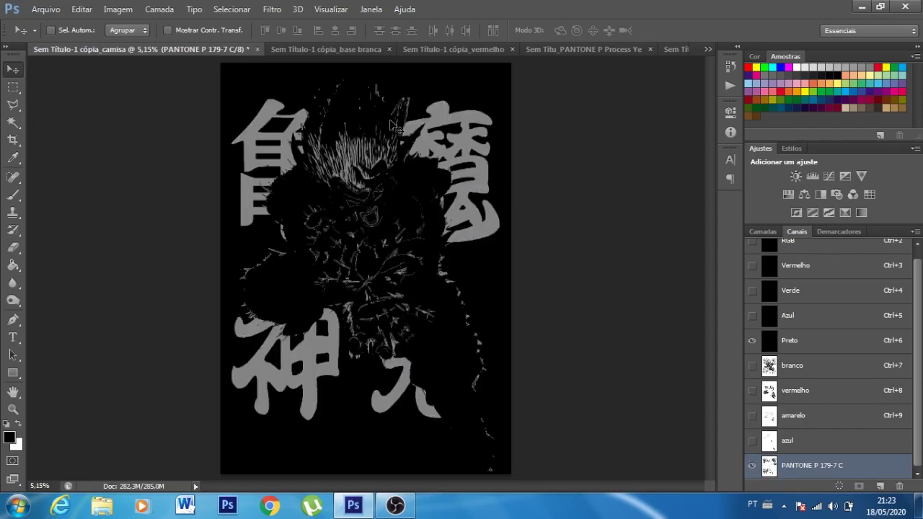
click(752, 365)
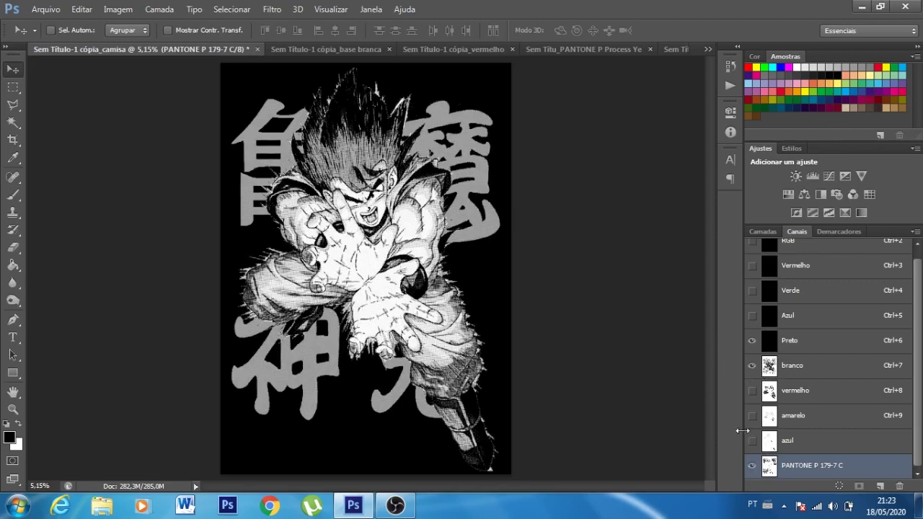
drag(751, 390, 751, 440)
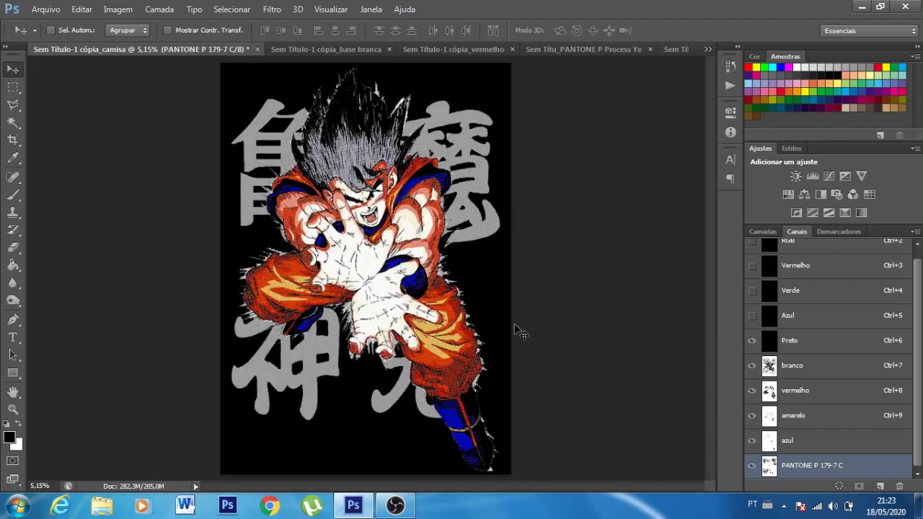